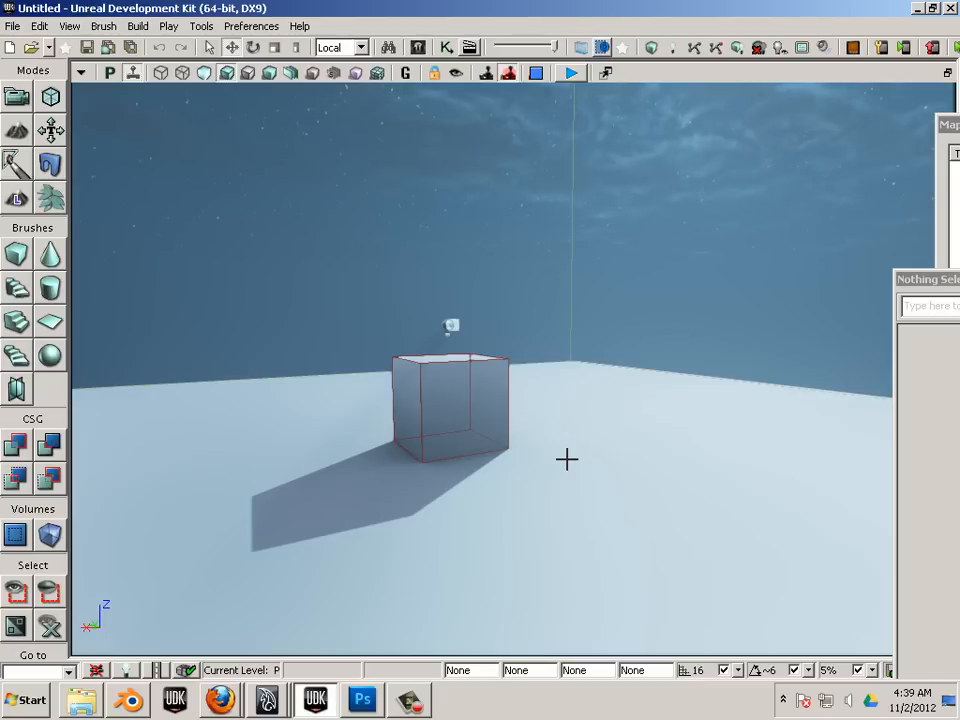
Step: Add the mount1 static mesh to the floor beside the cube
drag(514, 463, 770, 407)
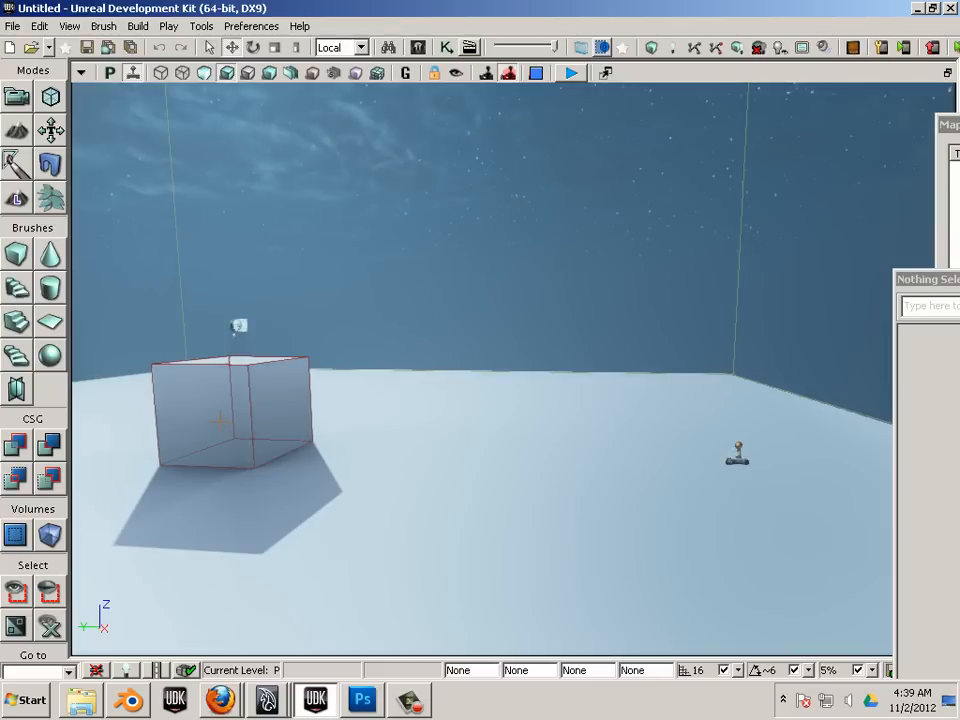
drag(336, 484, 234, 491)
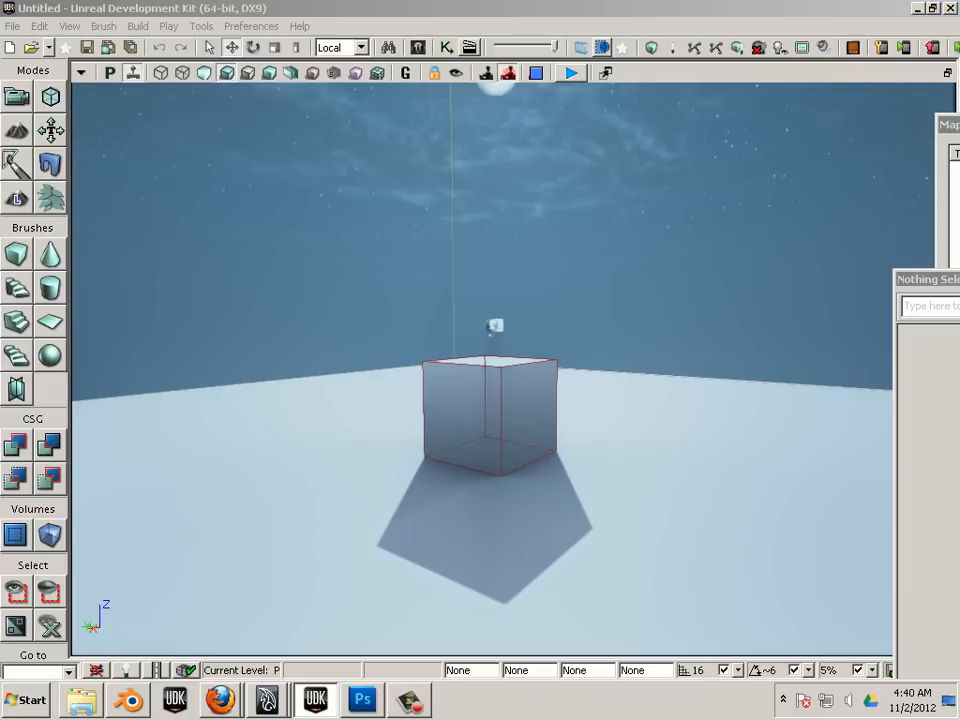
right_click(354, 478)
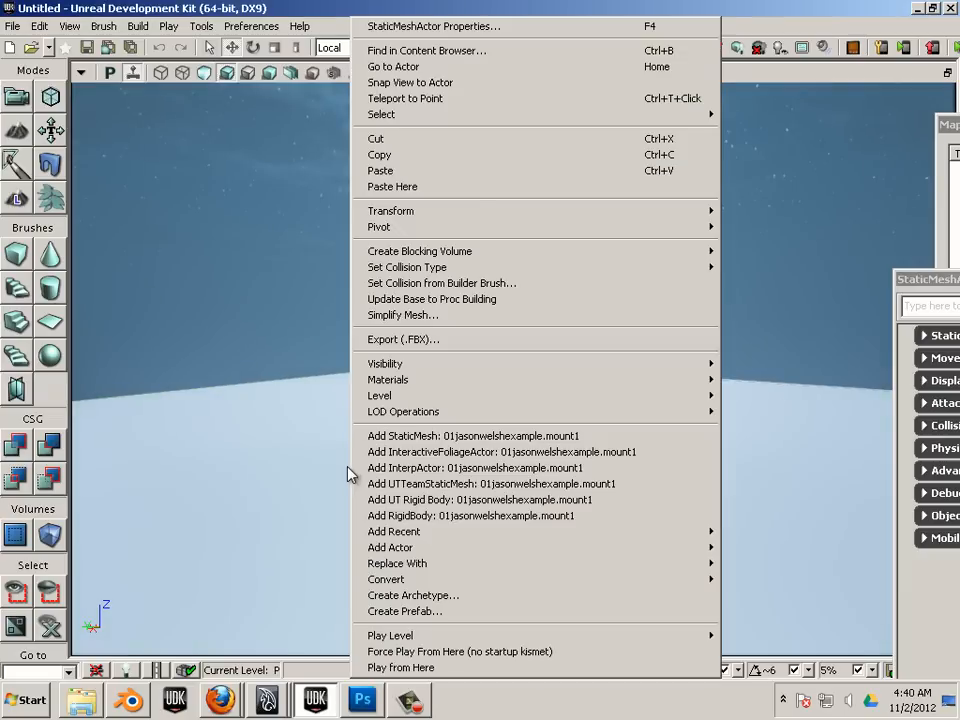
click(432, 437)
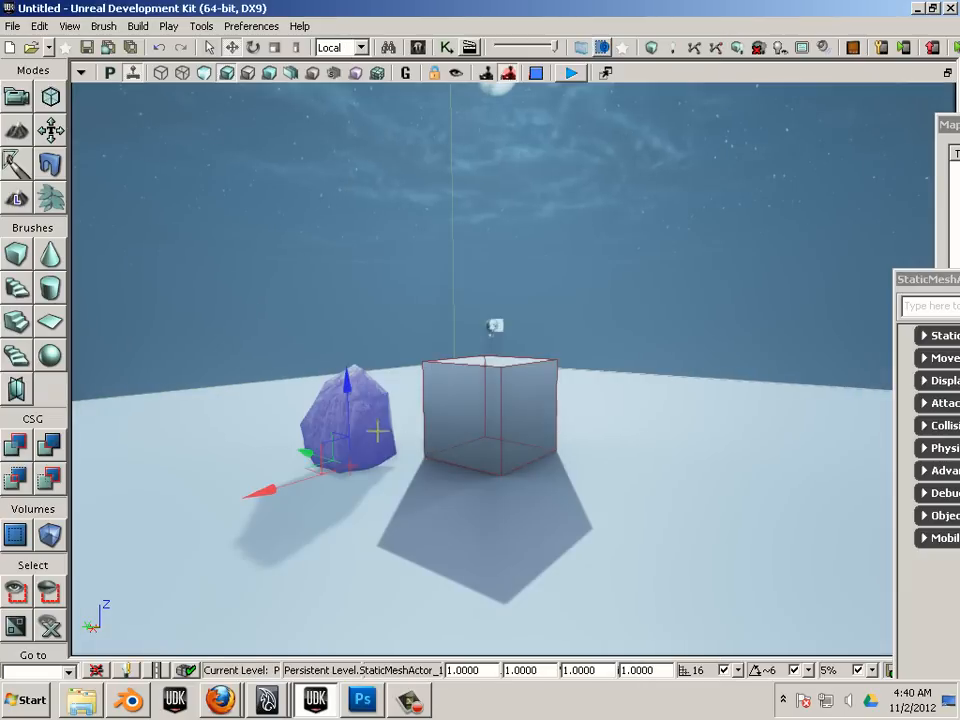
Step: Scale the mount1 rock up uniformly and move it far back beyond the cube, raised above the floor
click(274, 47)
drag(391, 365, 73, 154)
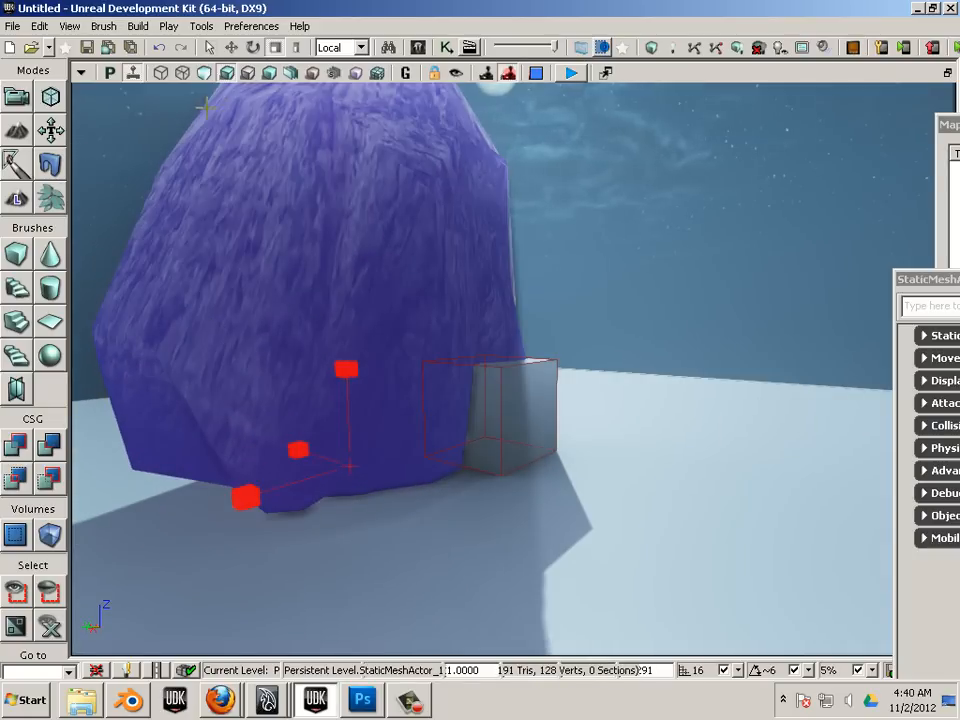
click(233, 50)
drag(257, 498, 770, 340)
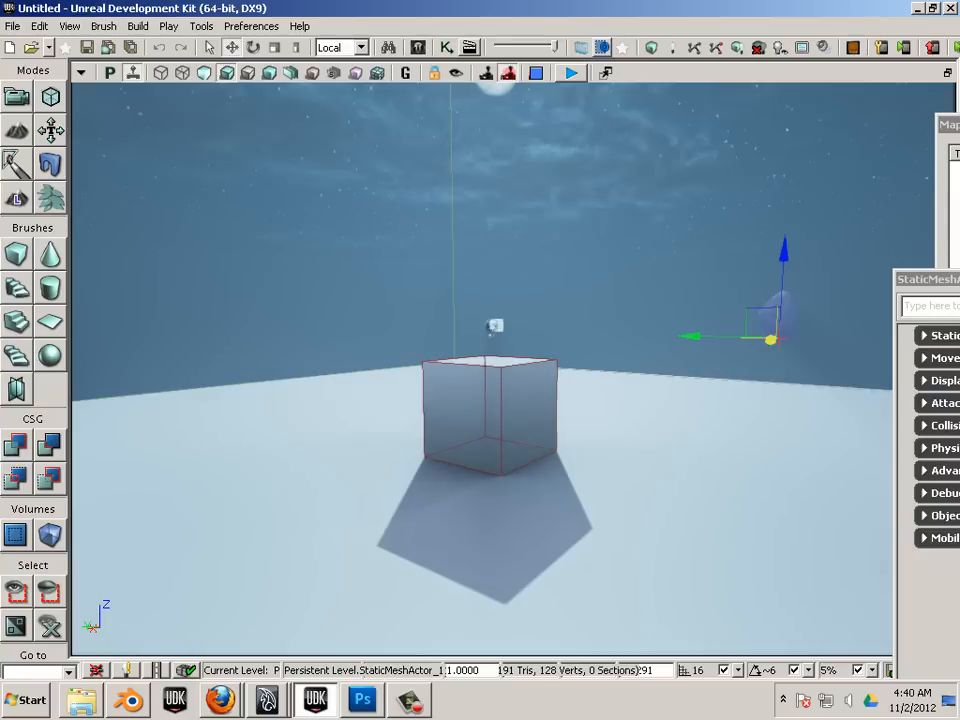
drag(811, 394, 834, 326)
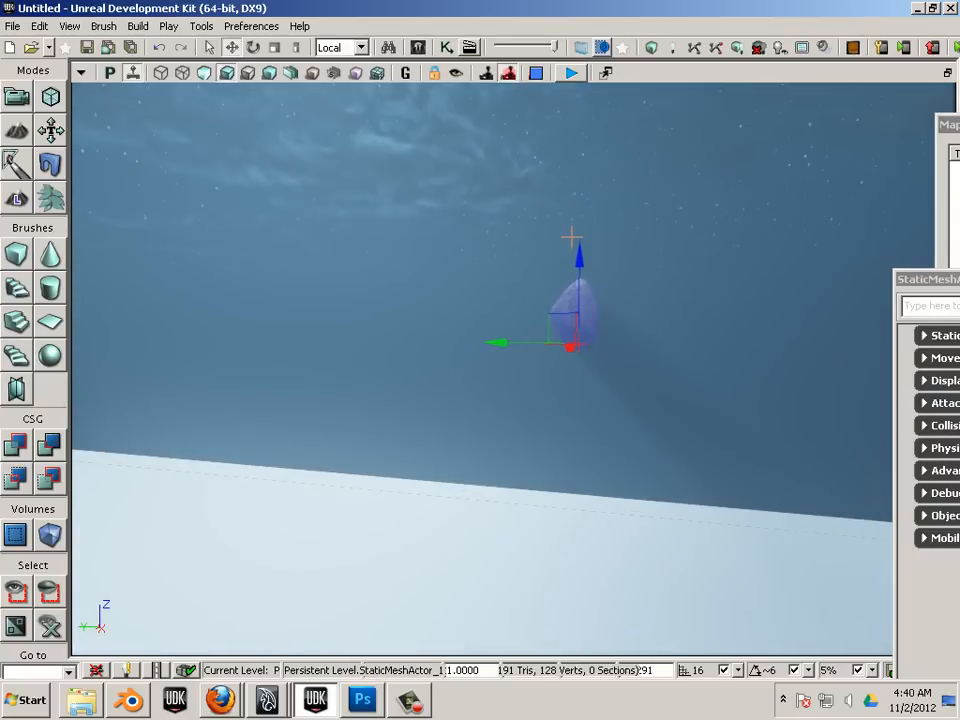
mouse_move(579, 254)
mouse_down()
mouse_move(564, 279)
mouse_move(566, 253)
mouse_up()
drag(572, 331, 578, 327)
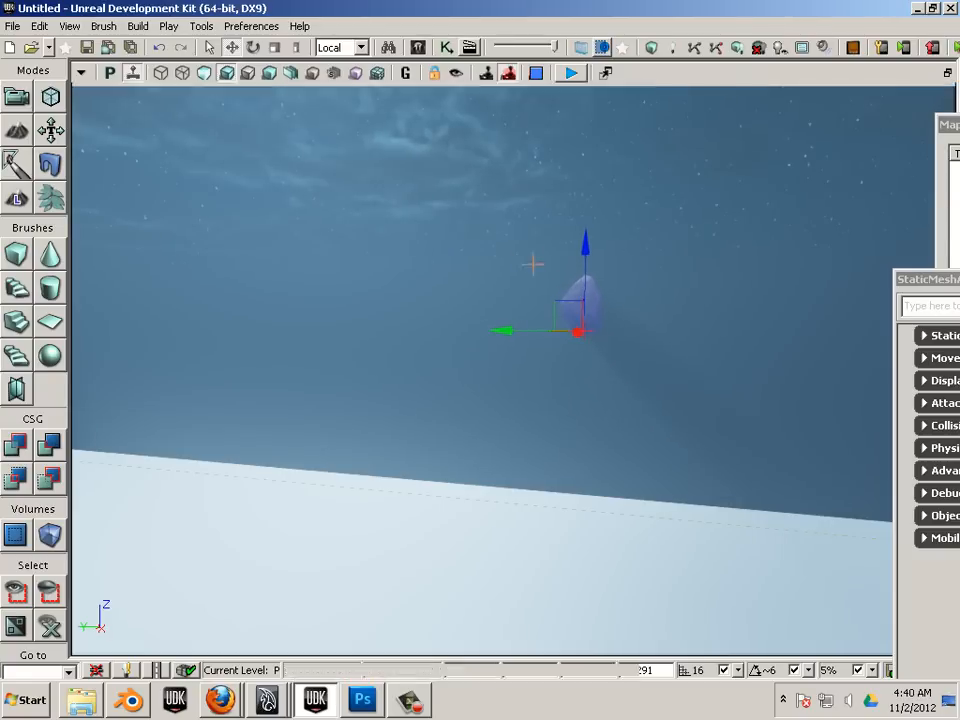
Step: Enlarge the distant rock further with uniform scaling and lower it closer to floor level
click(274, 48)
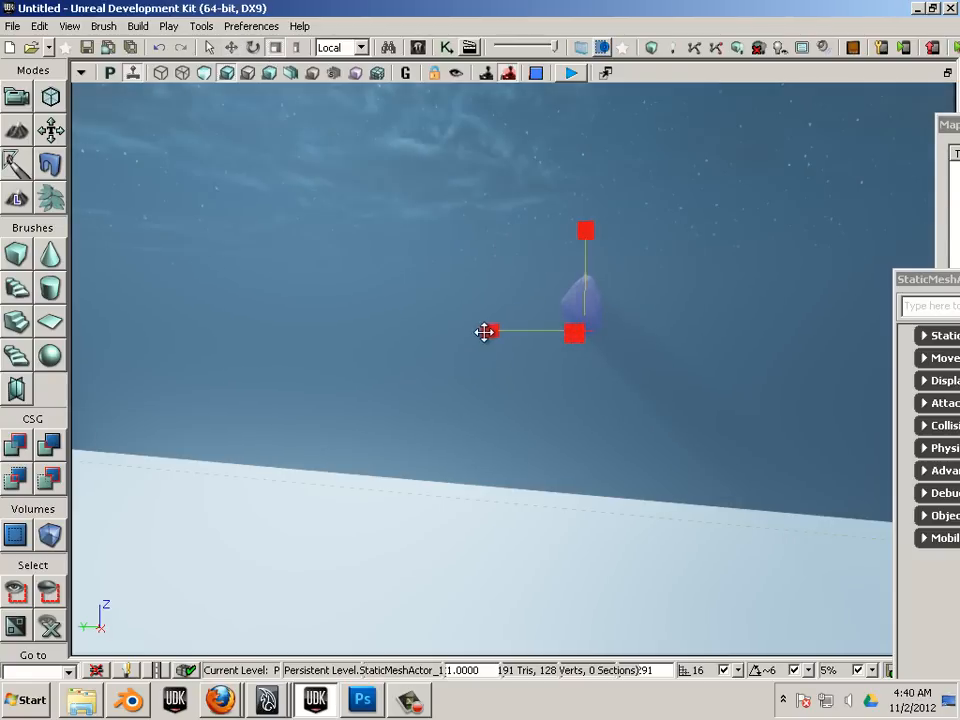
drag(486, 330, 141, 276)
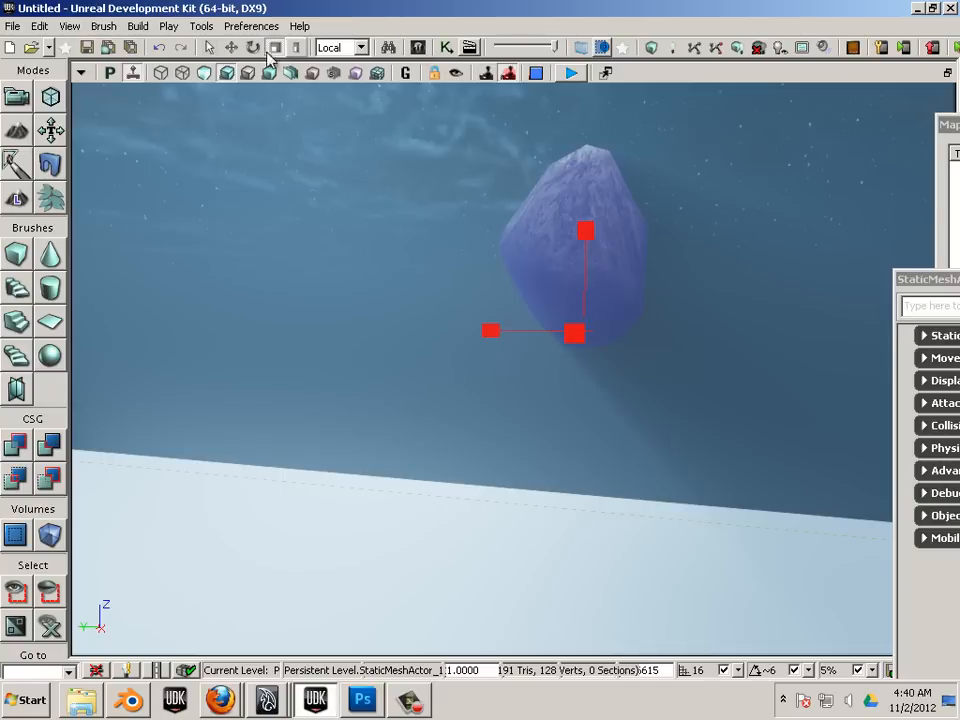
click(231, 48)
drag(585, 242, 566, 350)
drag(568, 446, 591, 424)
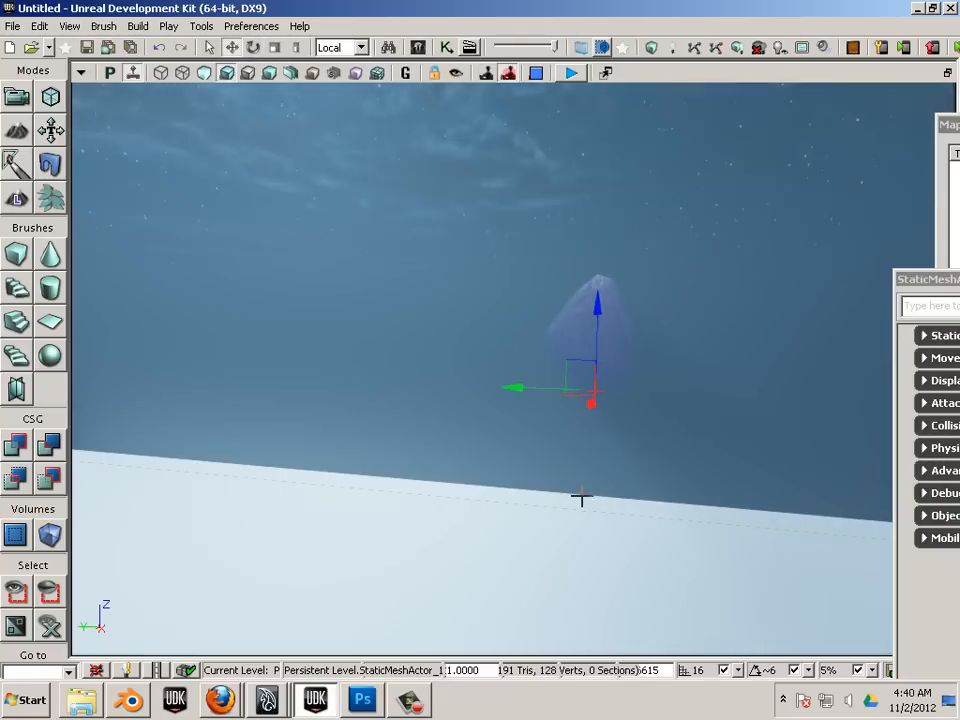
drag(581, 499, 538, 564)
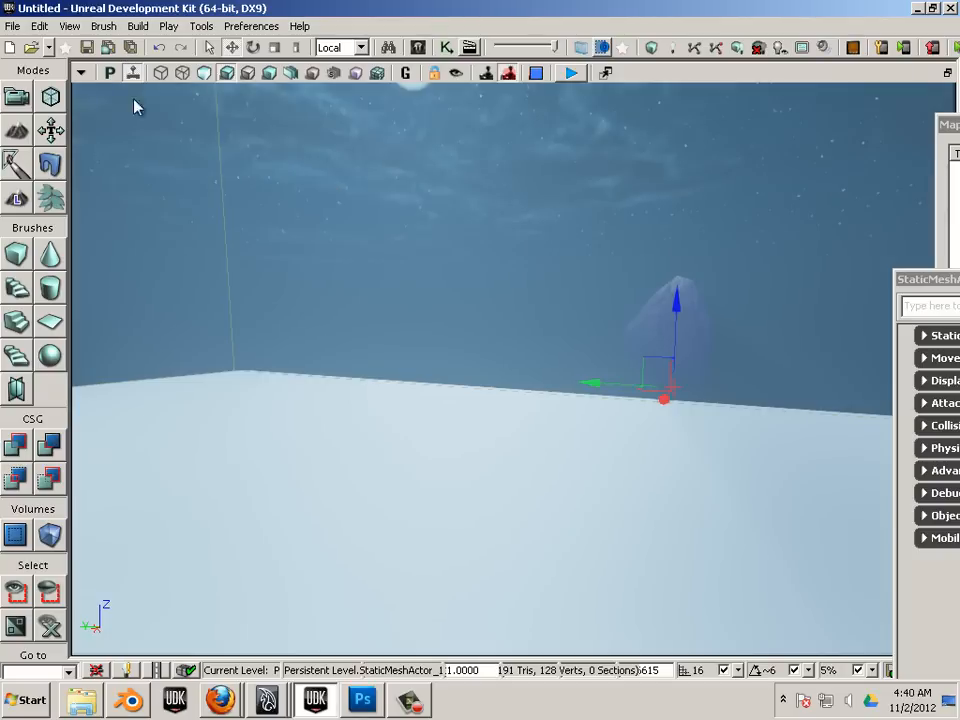
Step: Select the Exponential Height Fog actor in the sky and disable its Enabled option
drag(302, 368, 174, 216)
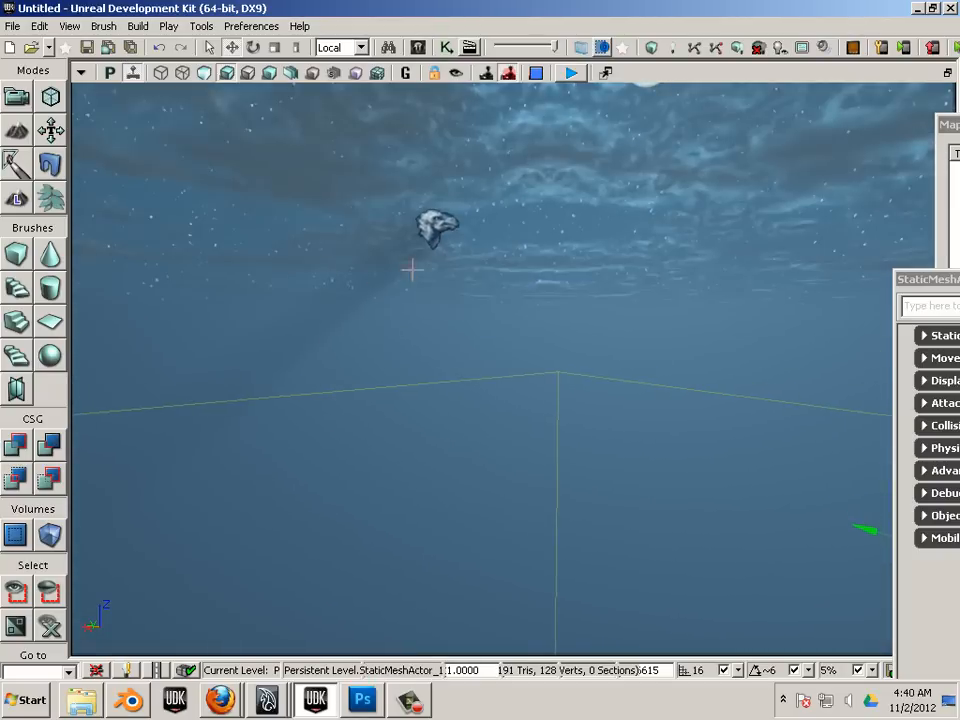
click(436, 232)
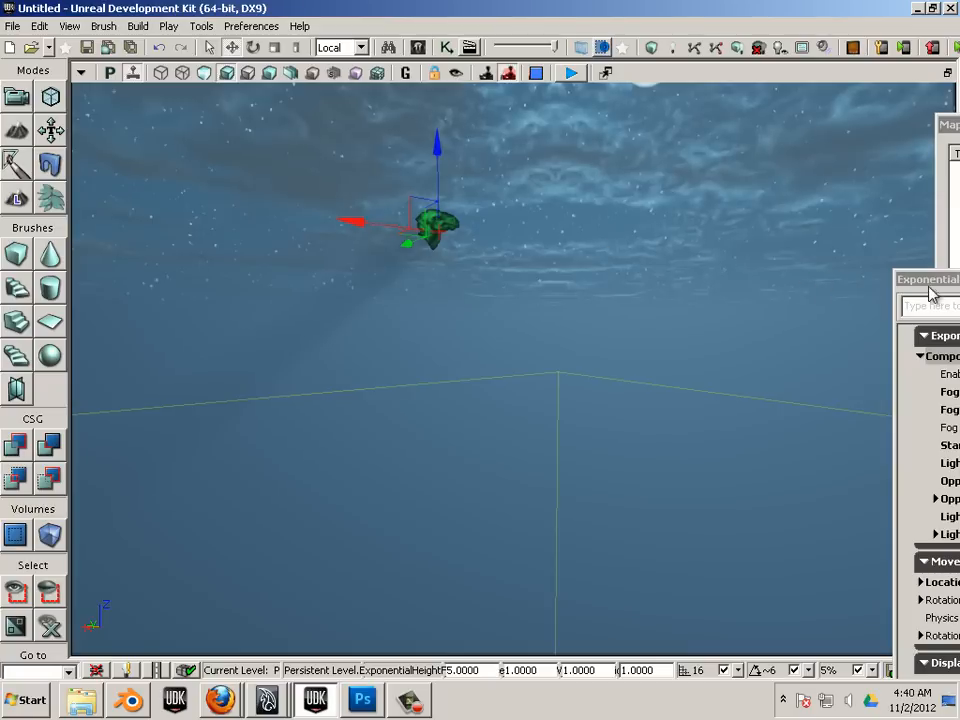
drag(929, 288, 400, 210)
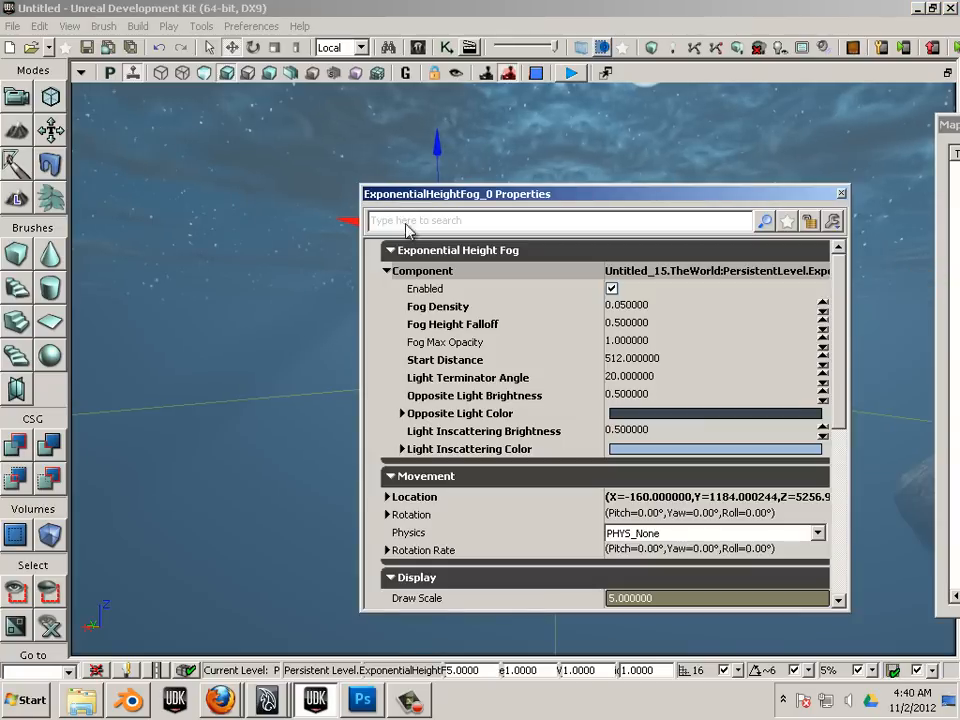
click(612, 289)
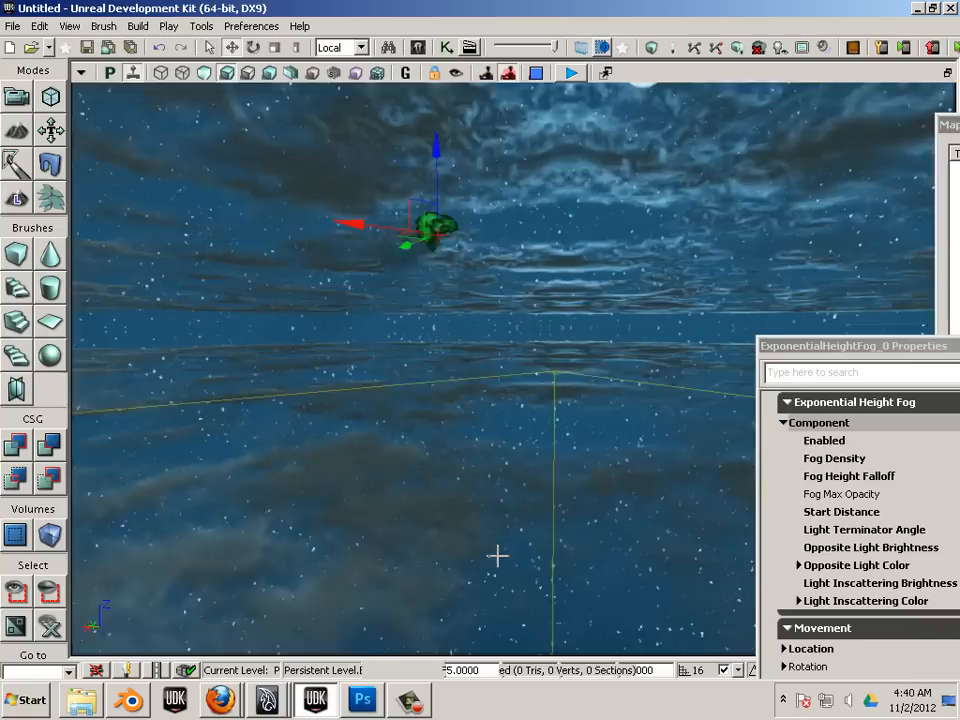
Step: Try to add a FogVolumeConstantDensityInfo actor on the floor beside the cube while mount1 is the selected asset
drag(497, 553, 720, 412)
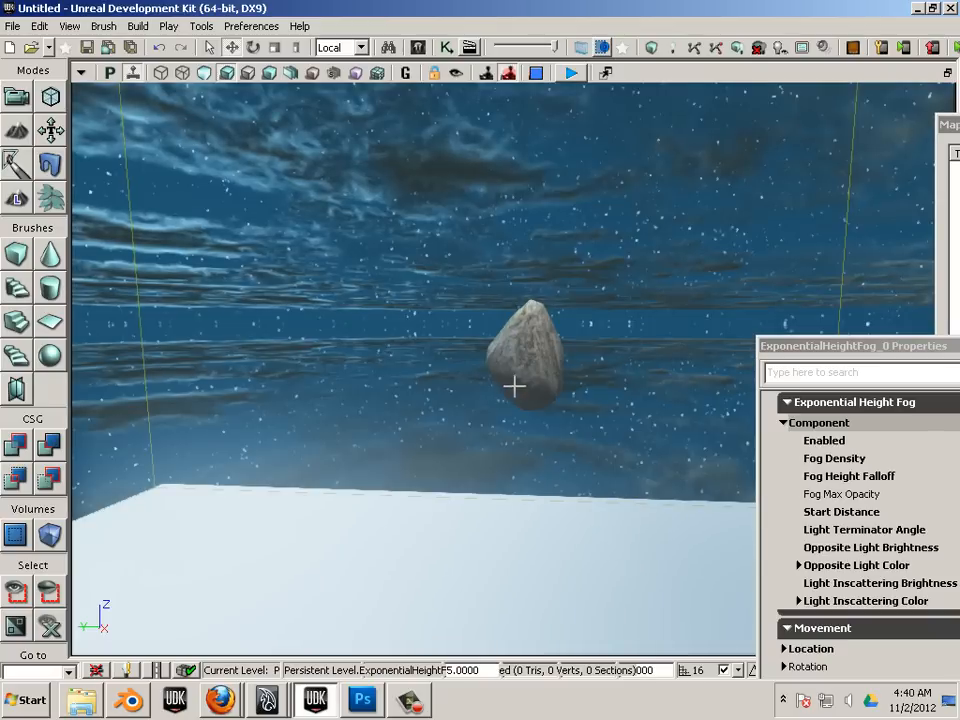
right_drag(523, 527, 429, 565)
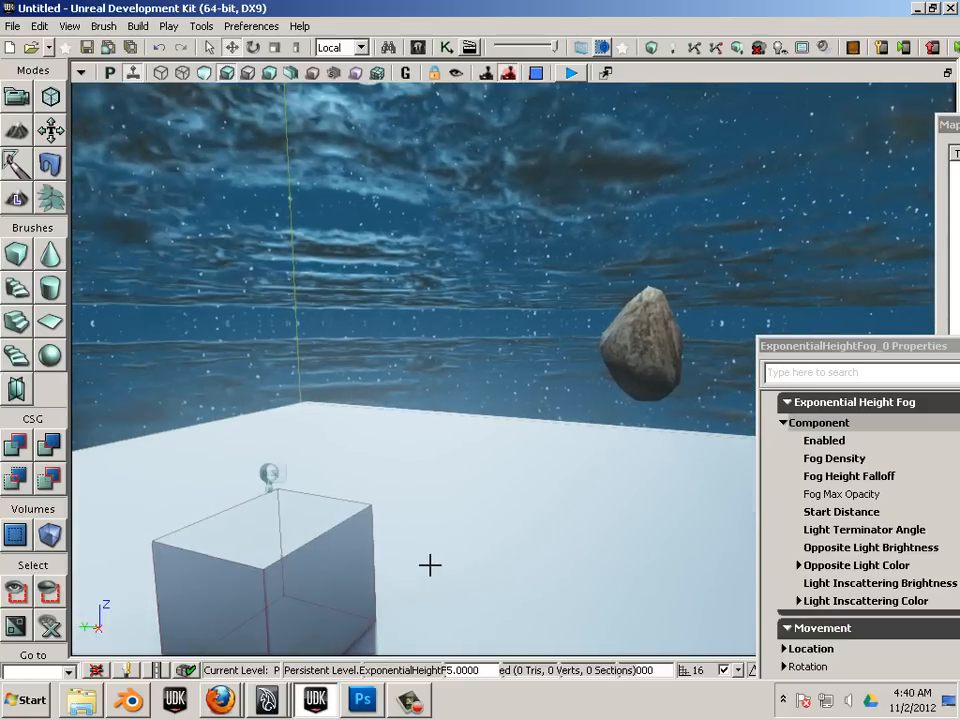
scroll(430, 565, down, 1)
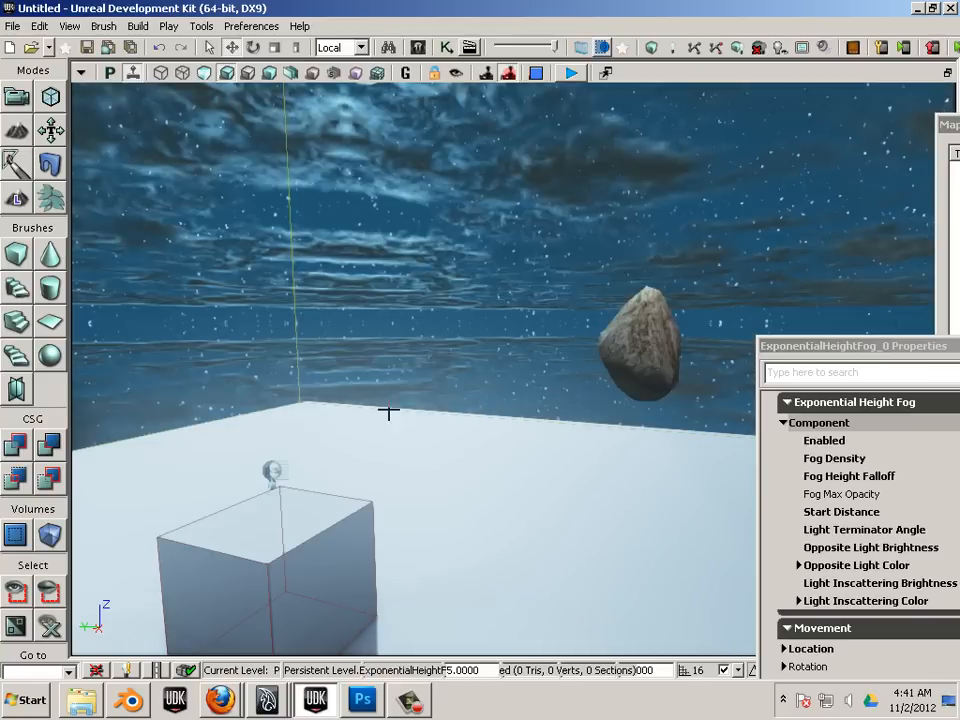
click(476, 577)
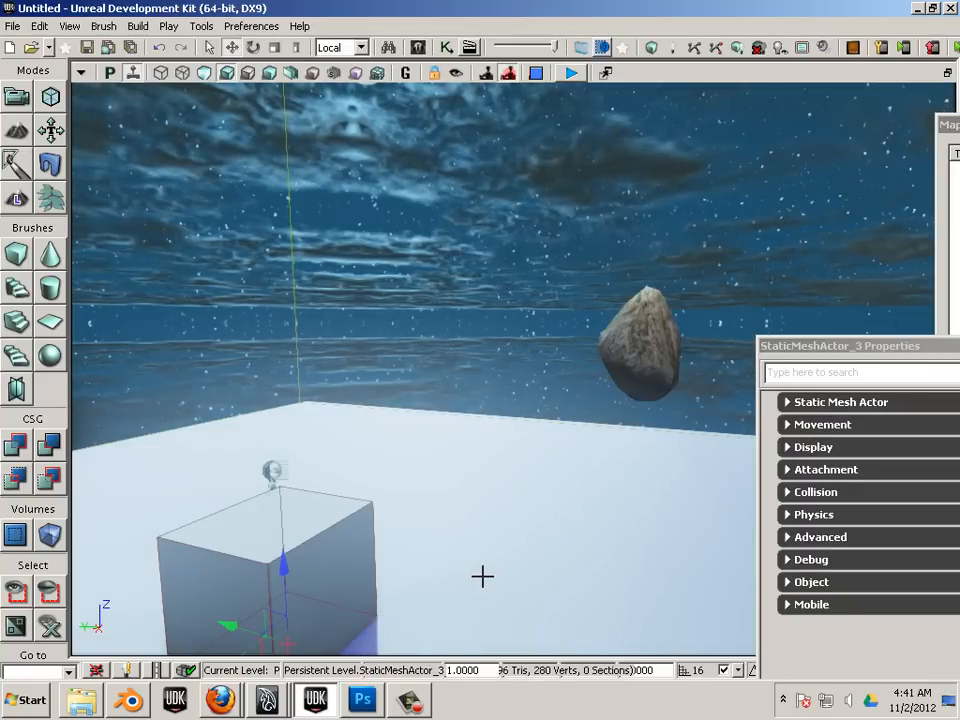
right_click(482, 577)
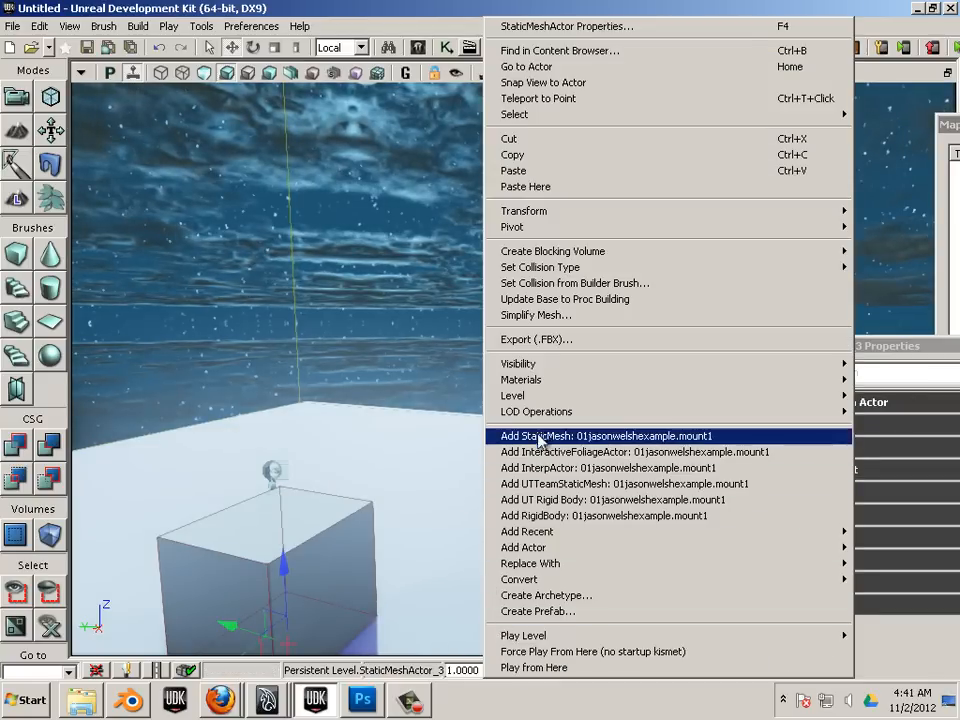
mouse_move(537, 550)
mouse_move(420, 679)
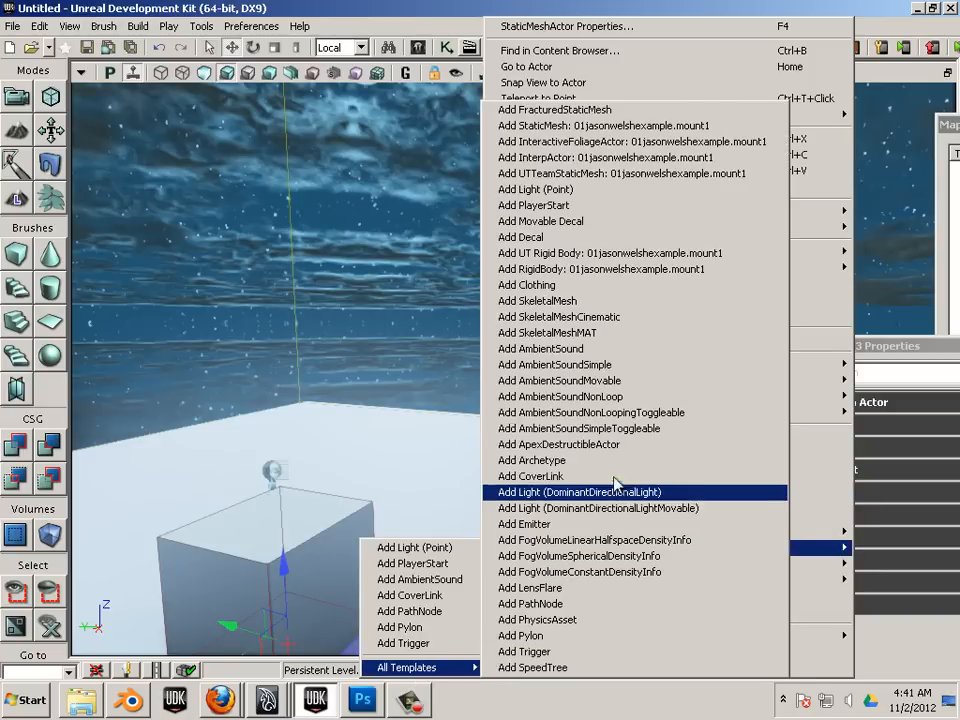
click(593, 575)
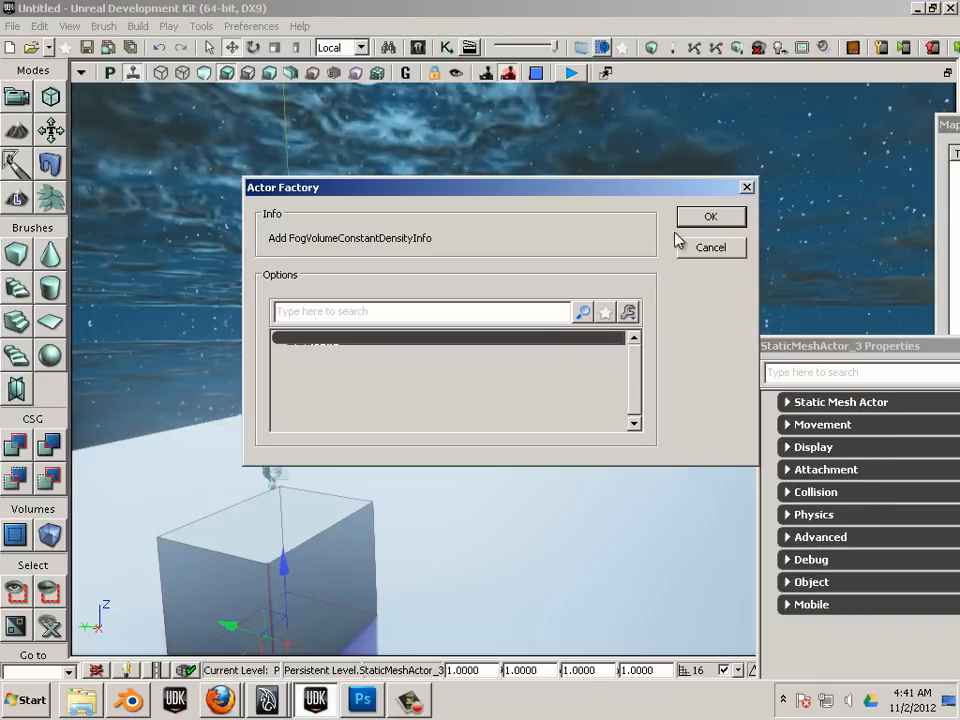
click(700, 218)
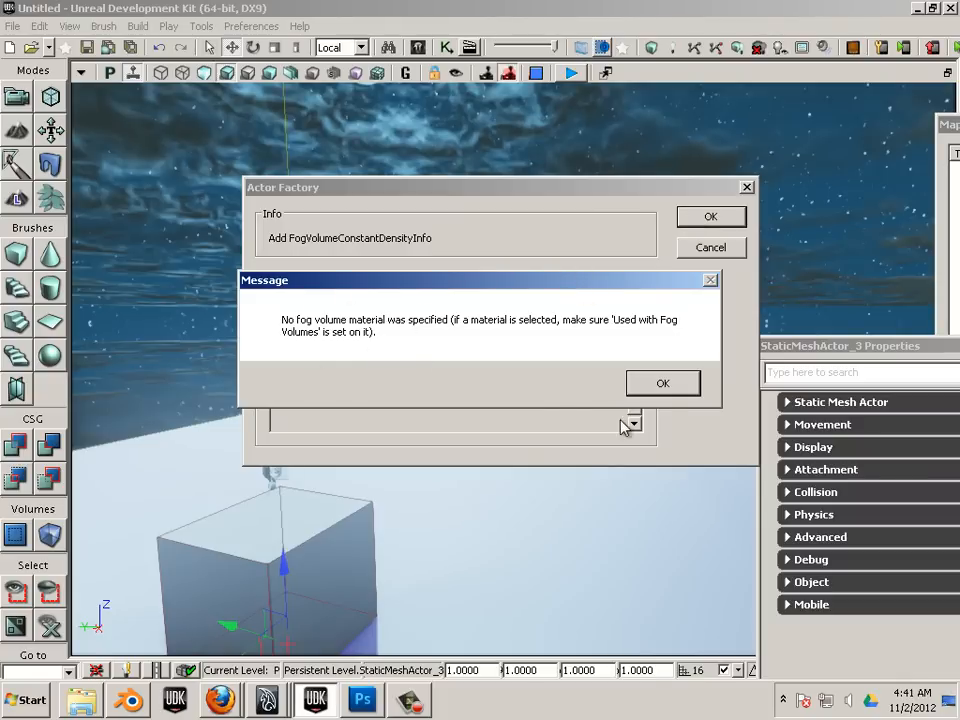
click(662, 385)
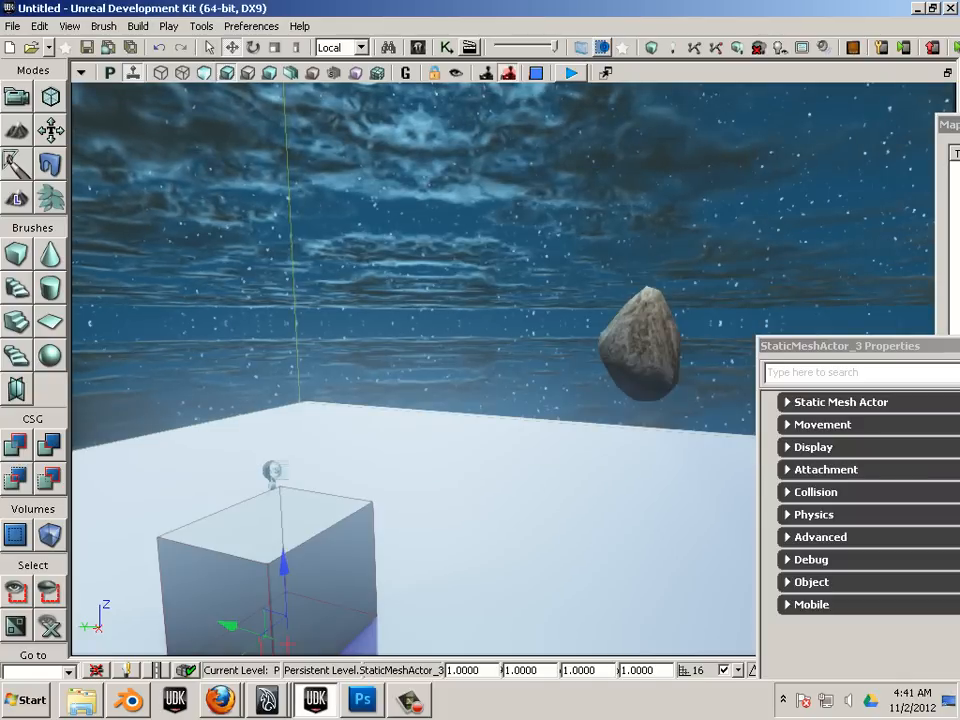
Step: Deselect the mount1 mesh in the Content Browser, leaving no asset selected, and close the browser
click(418, 47)
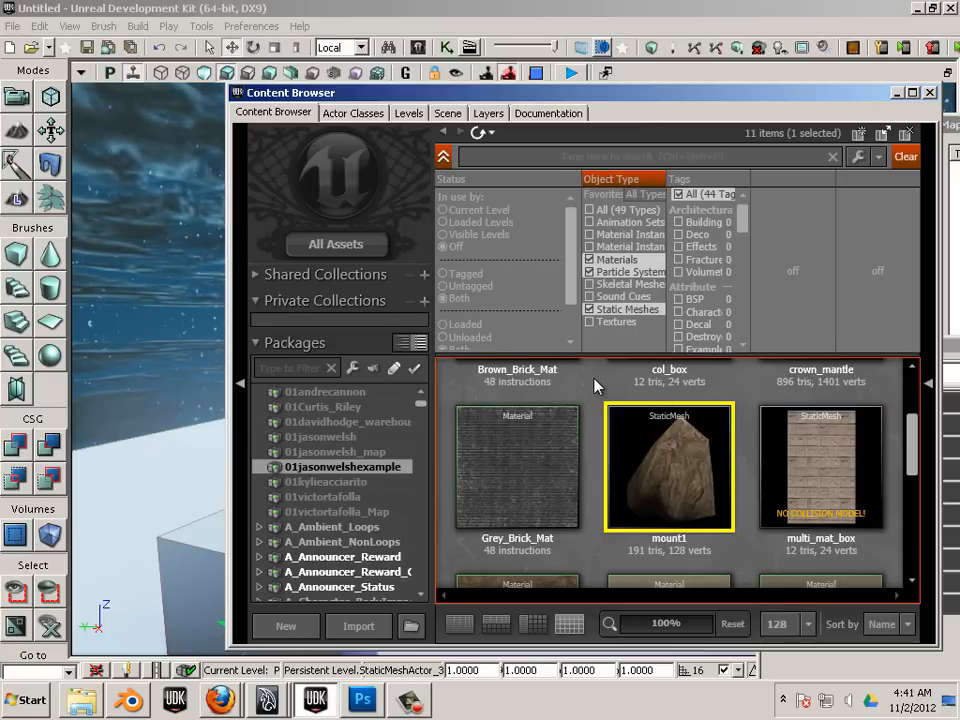
click(595, 379)
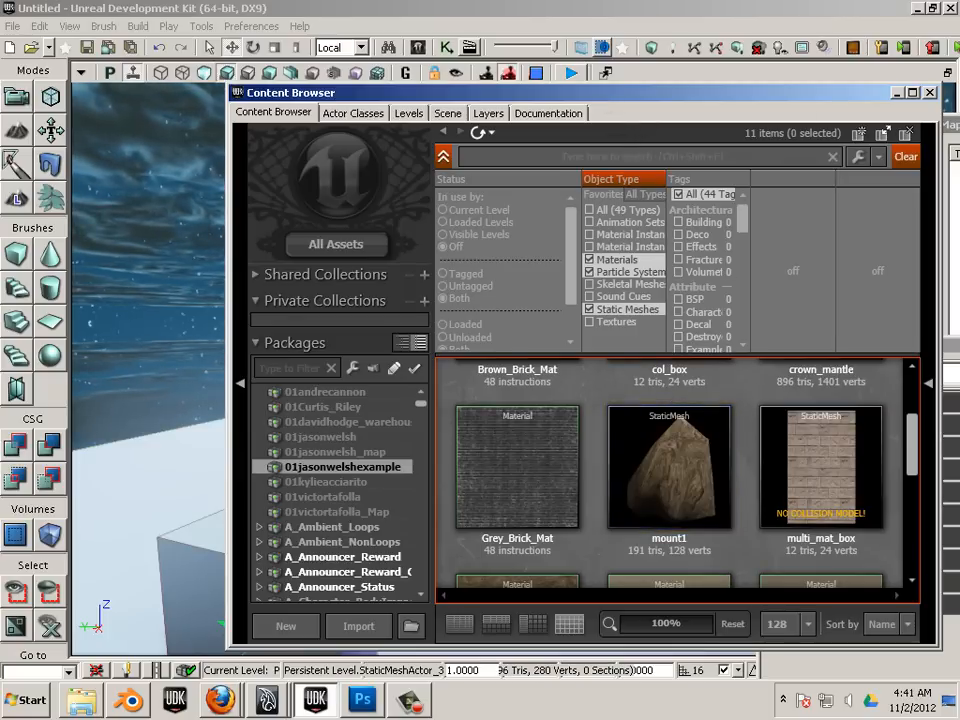
click(930, 92)
Step: Add a FogVolumeConstantDensityInfo actor on the floor beside the cube with the default options
right_click(482, 540)
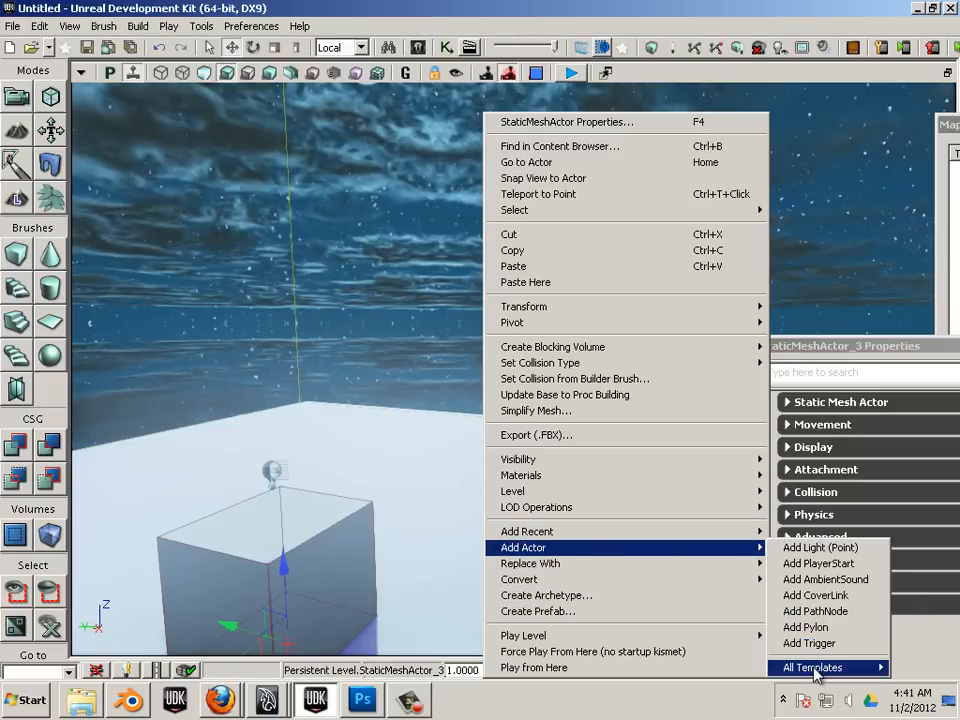
mouse_move(812, 667)
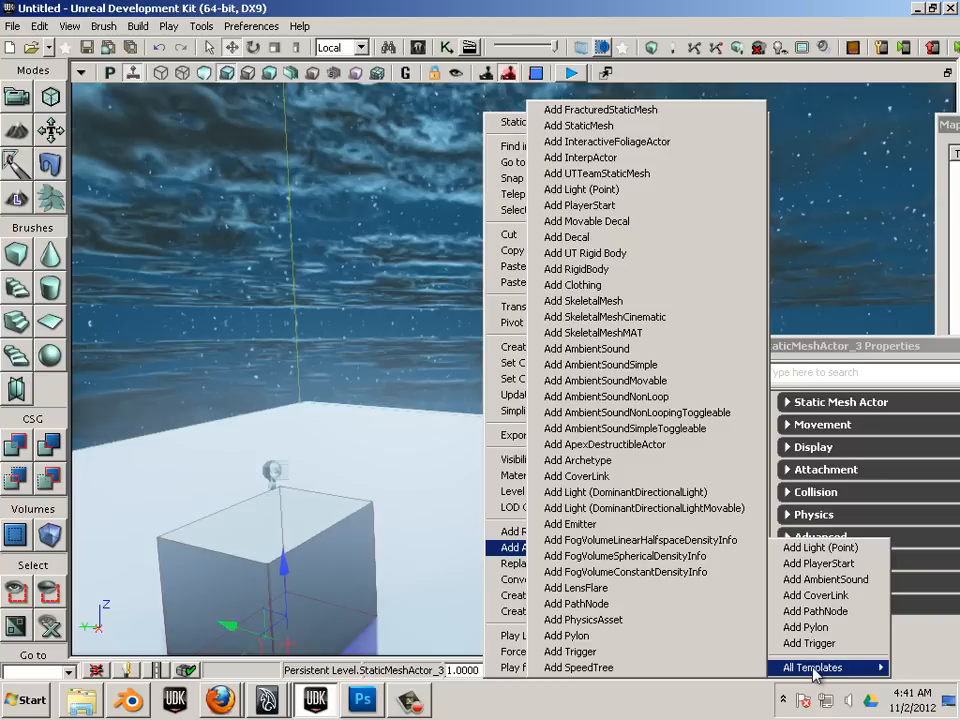
click(624, 572)
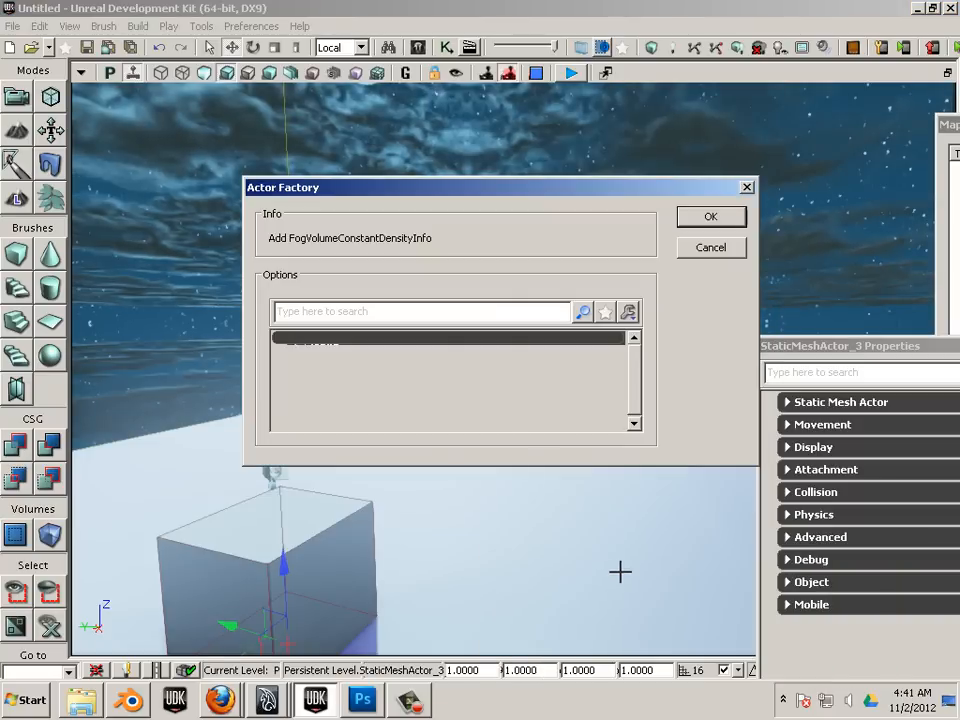
click(708, 216)
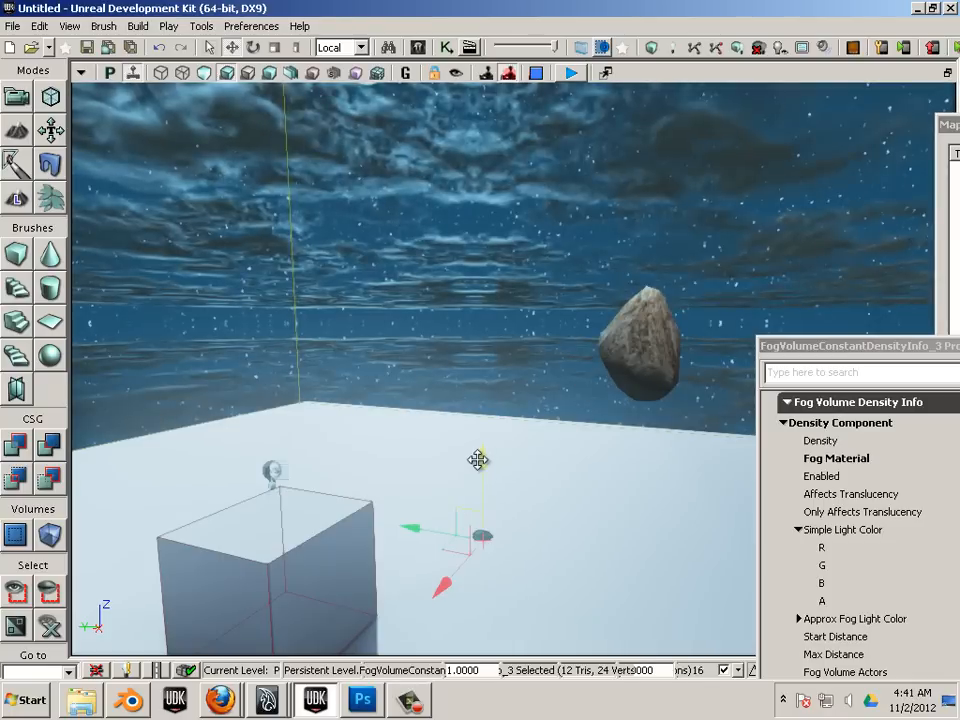
Step: Raise the fog volume above the floor and enlarge it uniformly
drag(481, 457, 513, 260)
click(272, 48)
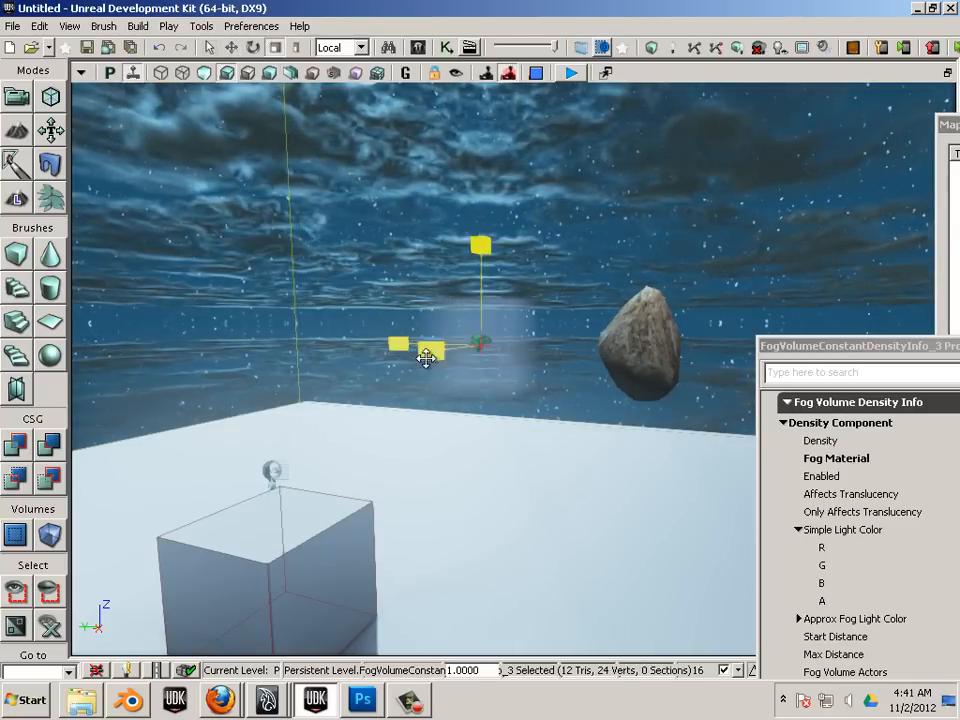
drag(427, 355, 262, 400)
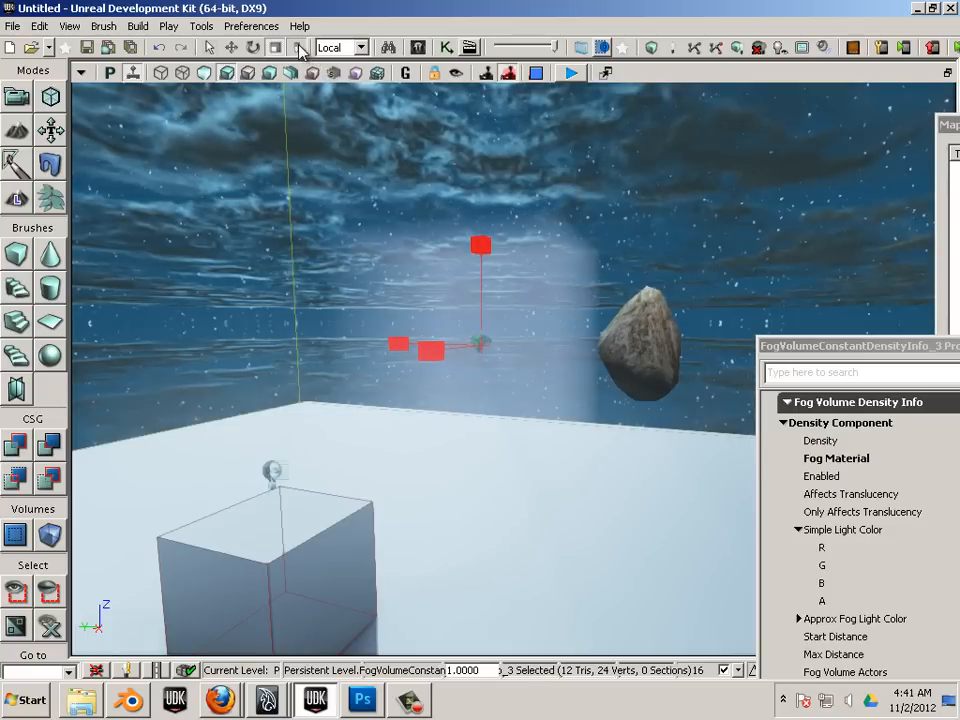
Step: Flatten the fog volume vertically with non-uniform scaling, and enlarge it uniformly to cover the distant rock
click(299, 48)
drag(476, 289, 465, 370)
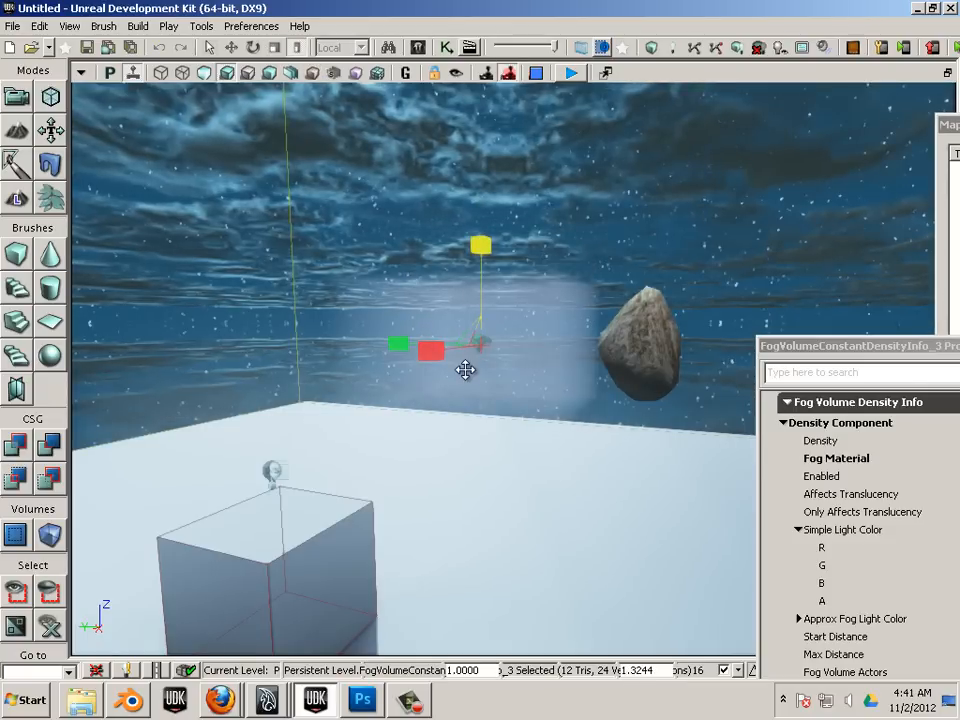
click(274, 47)
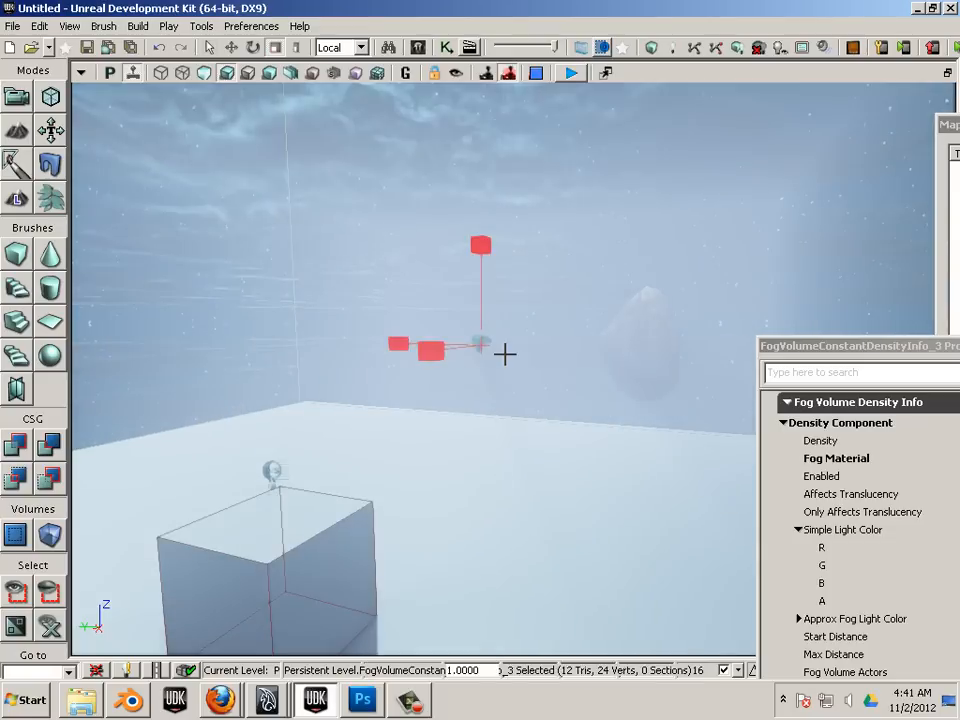
Step: Enlarge the fog volume uniformly until it encloses the whole floor and the cube
drag(446, 354, 199, 384)
scroll(575, 330, down, 6)
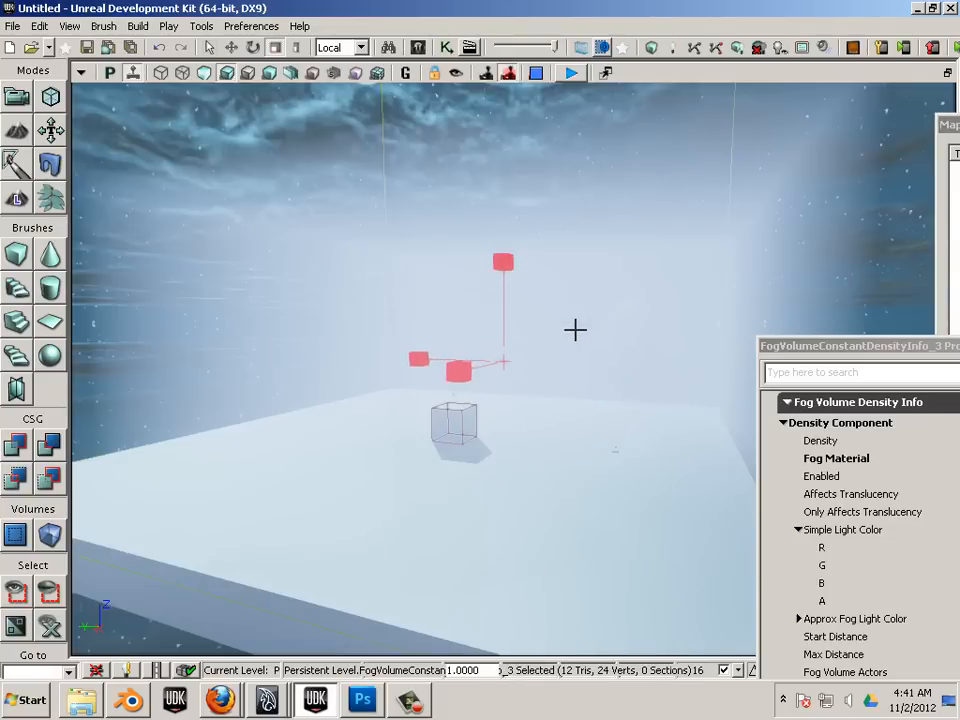
scroll(575, 330, down, 8)
drag(465, 379, 464, 377)
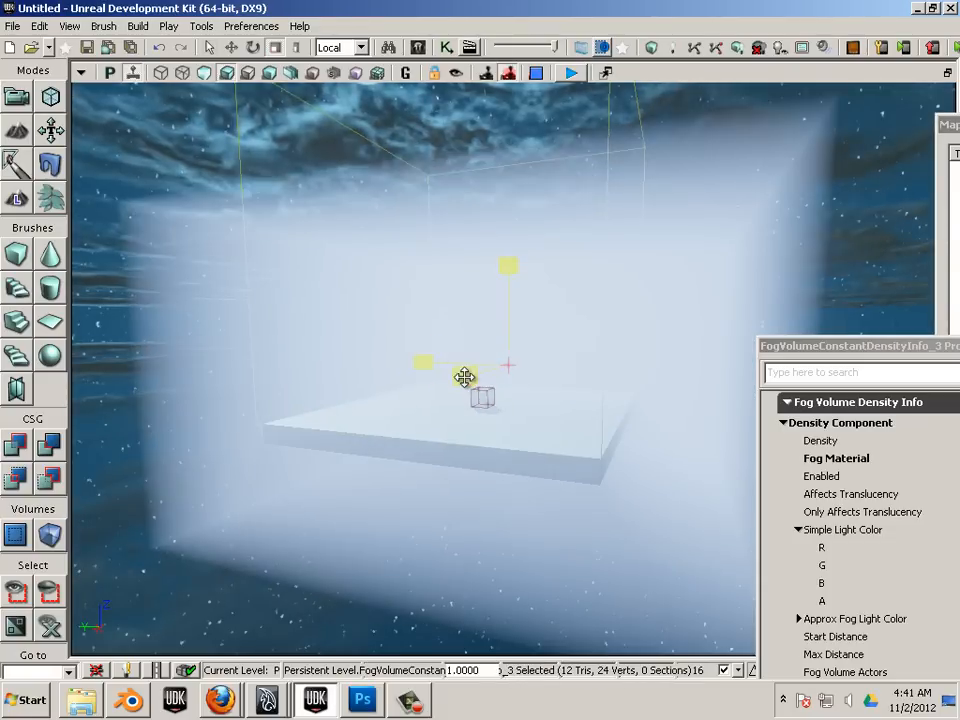
scroll(510, 356, down, 8)
drag(685, 431, 664, 430)
drag(546, 521, 343, 628)
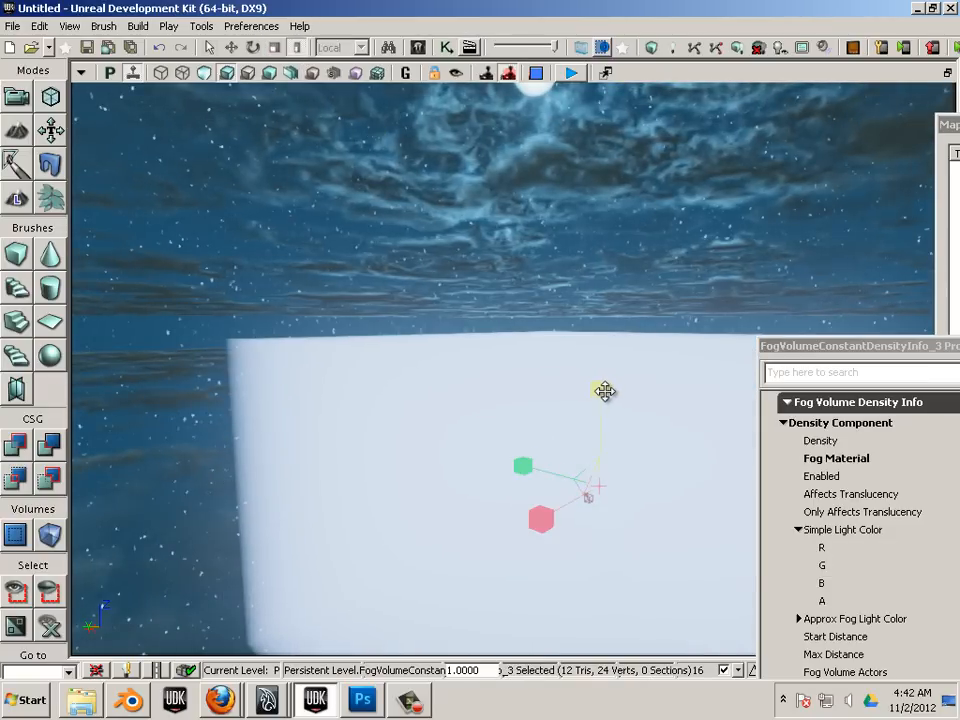
Step: Flatten the fog volume vertically and stretch it horizontally well beyond the floor with non-uniform scaling
mouse_move(604, 390)
mouse_down()
mouse_move(606, 536)
mouse_move(565, 655)
mouse_move(603, 413)
mouse_up()
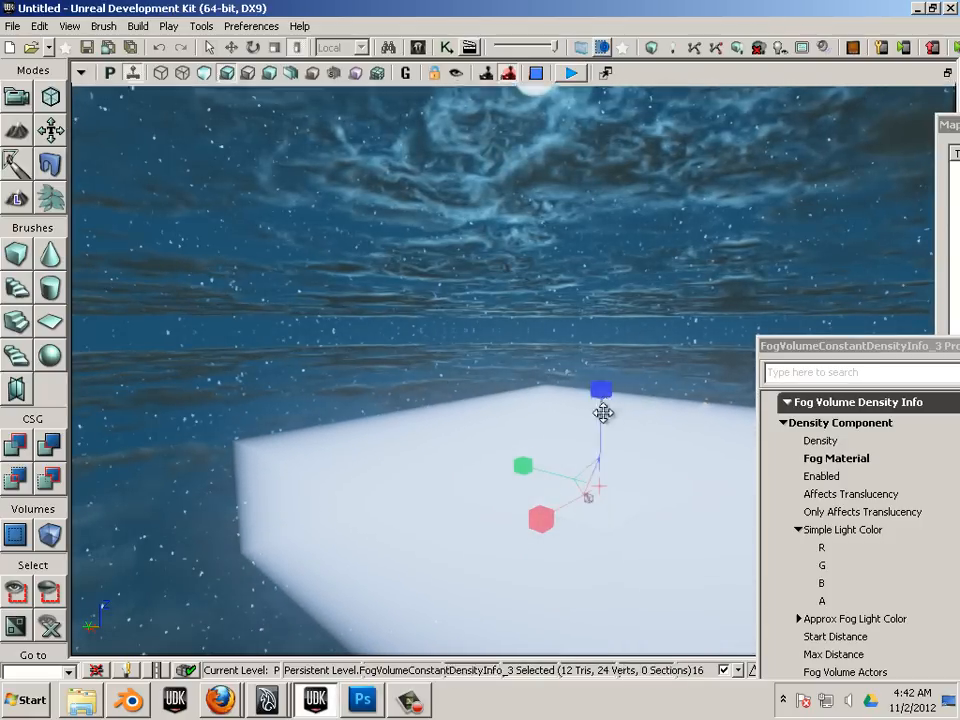
drag(541, 519, 469, 636)
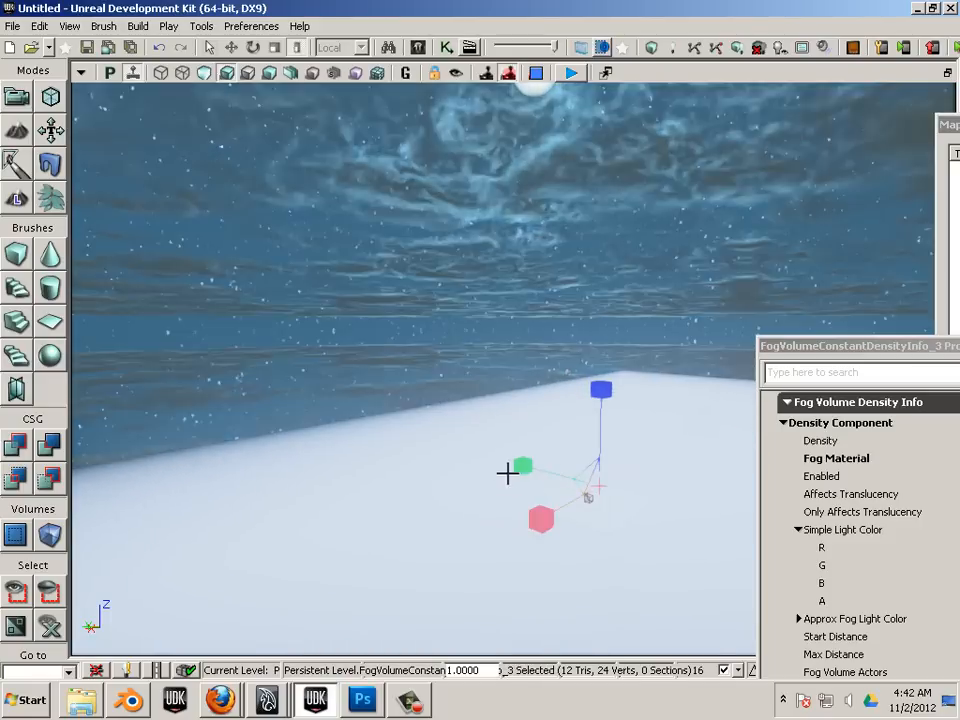
drag(507, 474, 356, 381)
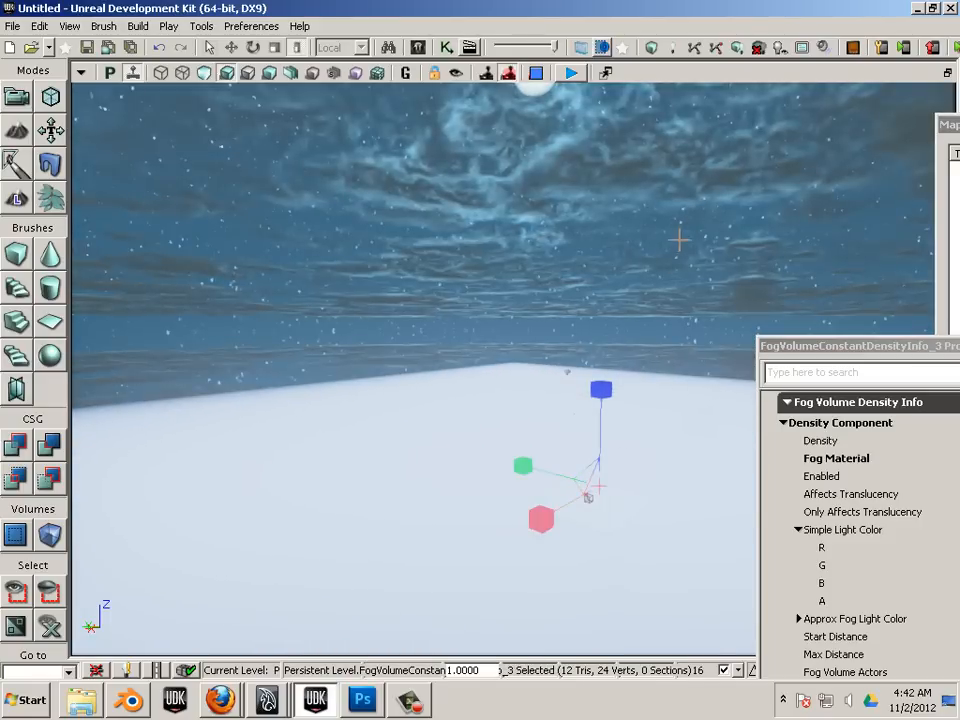
drag(673, 244, 823, 620)
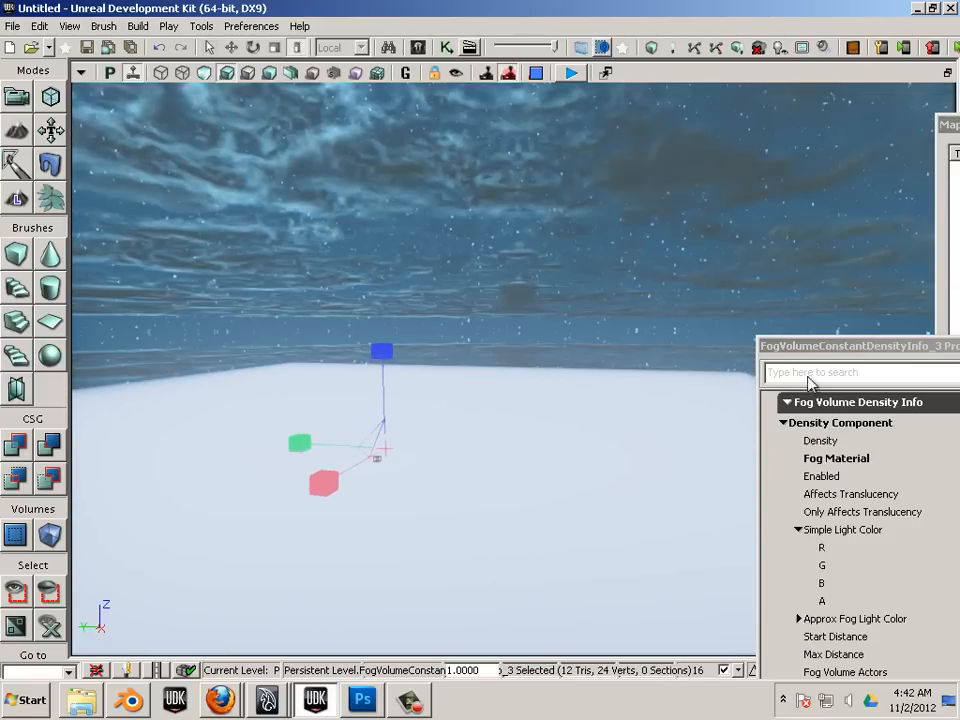
Step: Set the fog volume's Start Distance to 1000, keeping the cube area in view
drag(822, 350, 408, 107)
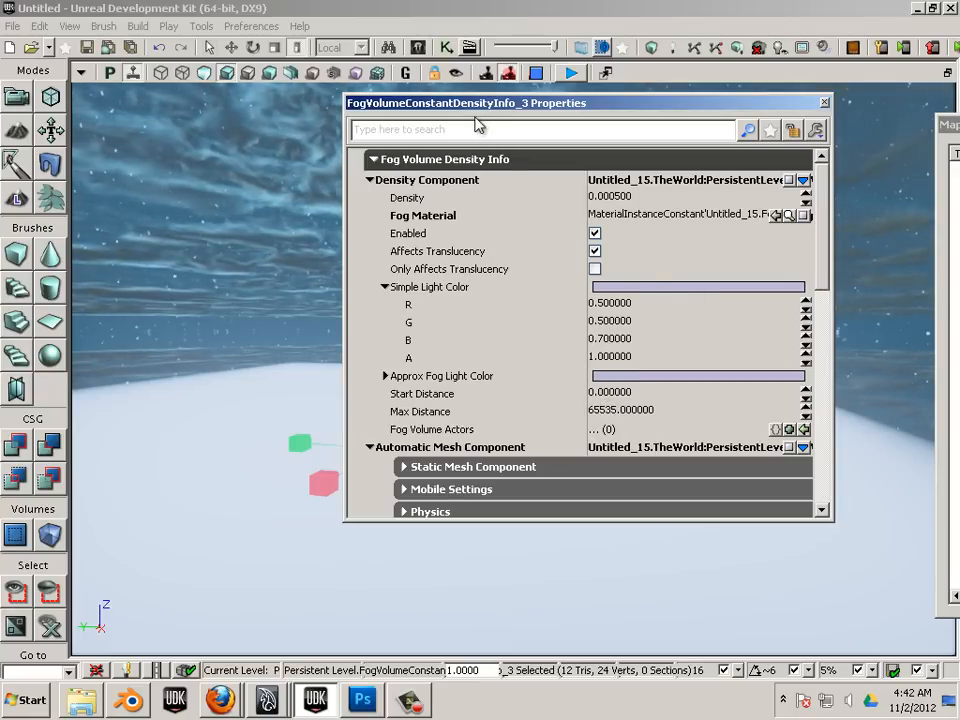
drag(570, 103, 901, 326)
drag(516, 403, 360, 85)
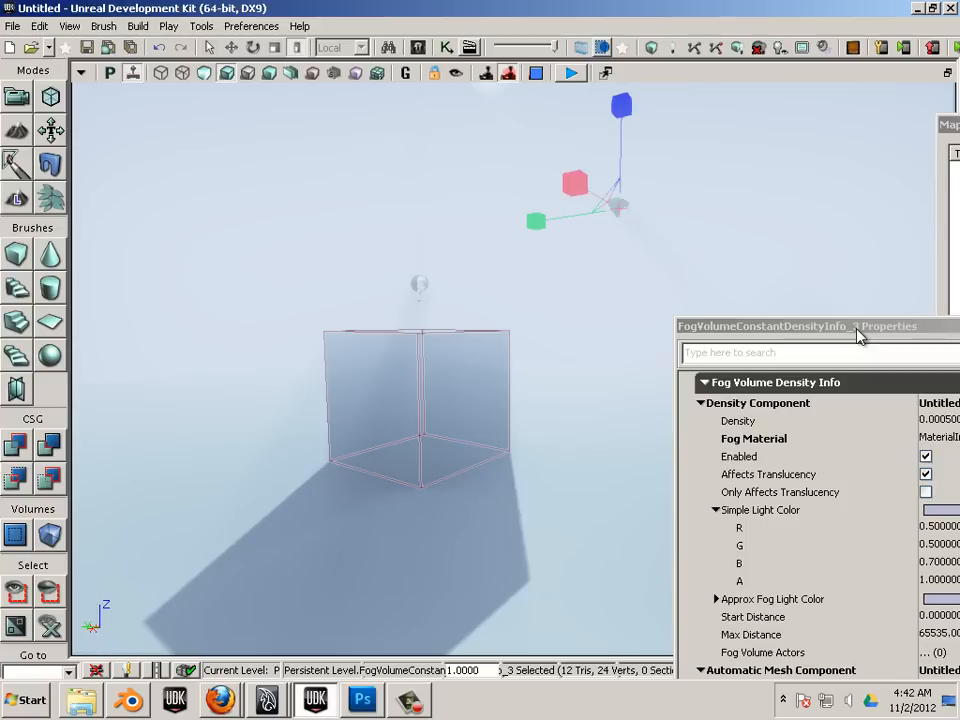
drag(857, 337, 513, 228)
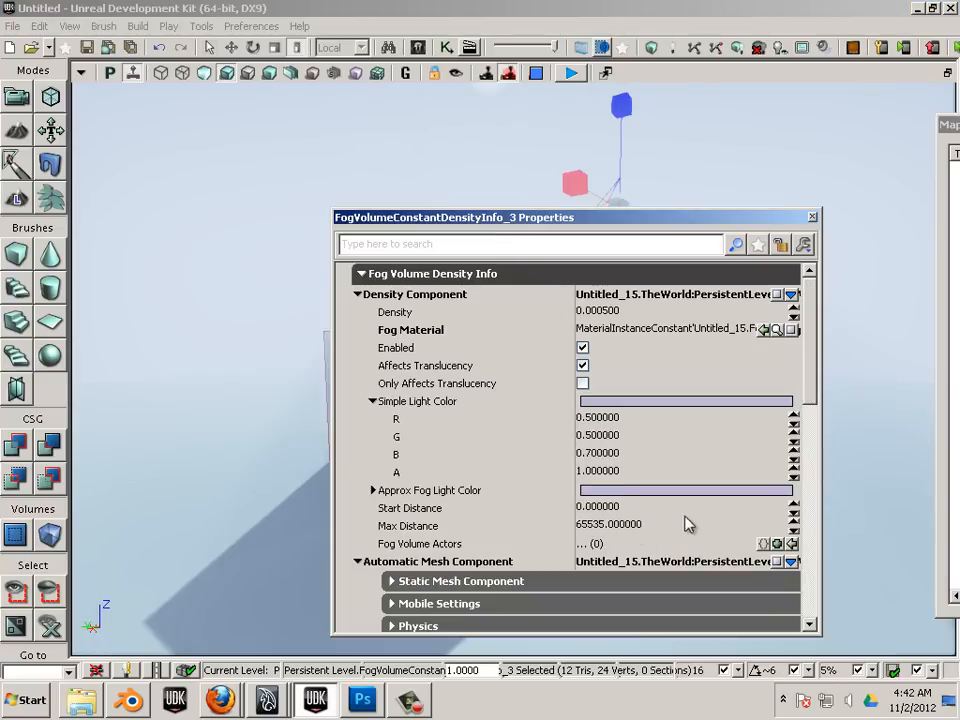
click(793, 505)
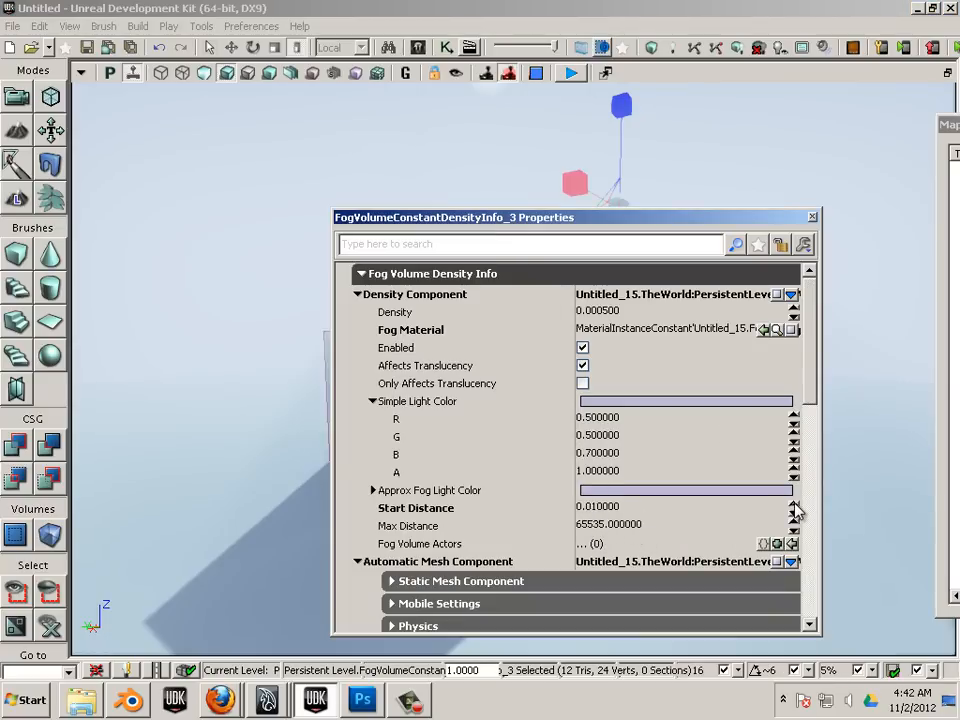
click(794, 506)
click(794, 506)
click(631, 508)
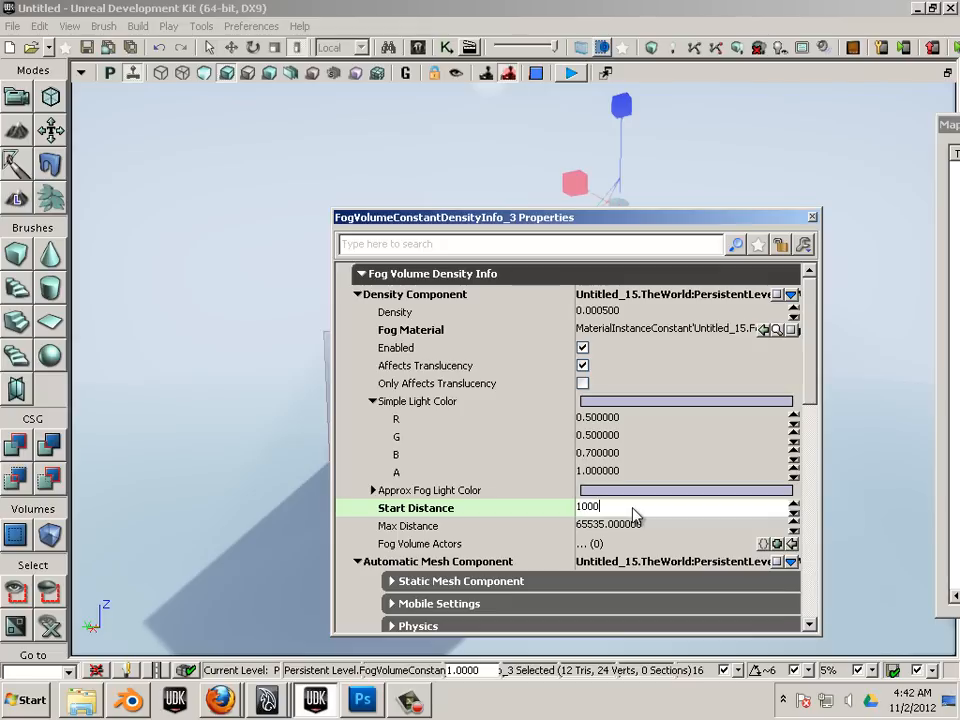
key(Return)
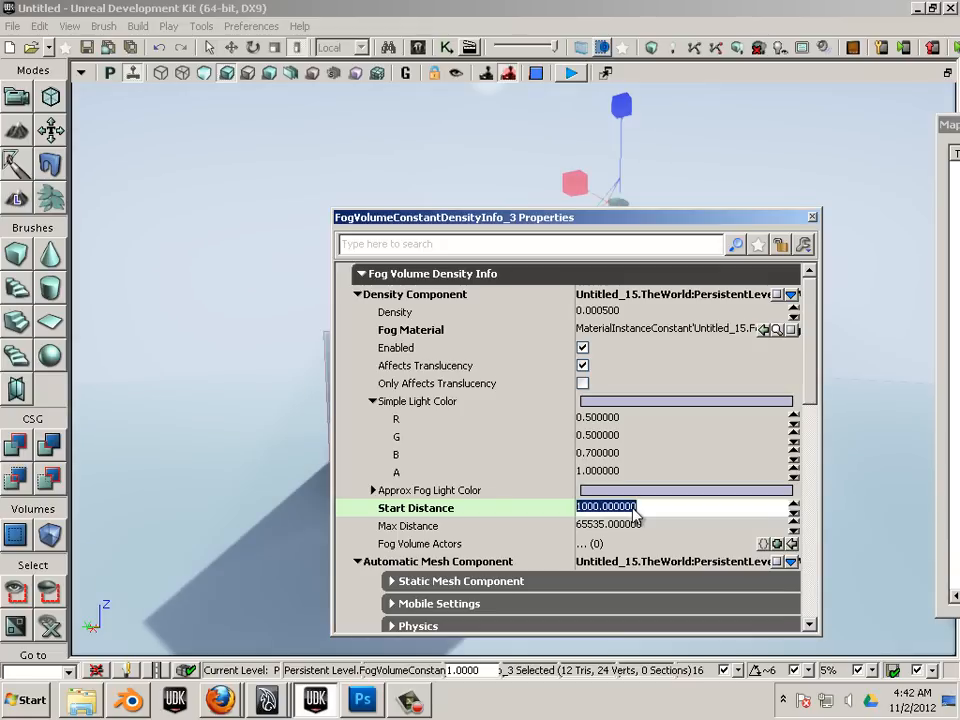
Step: Set the fog volume's Start Distance to 5000
click(795, 505)
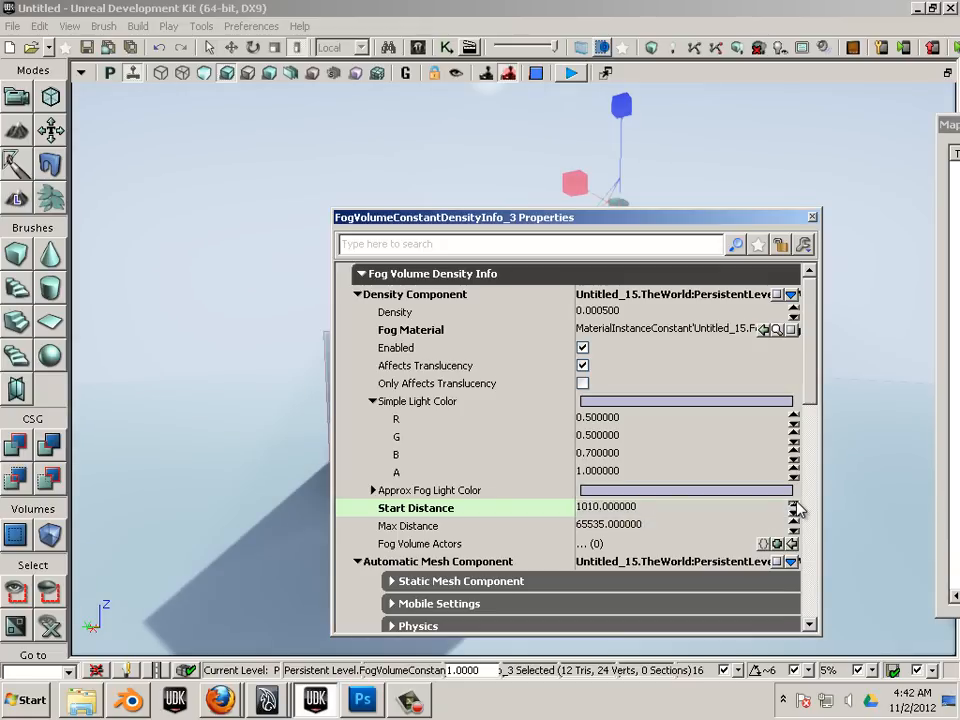
click(600, 508)
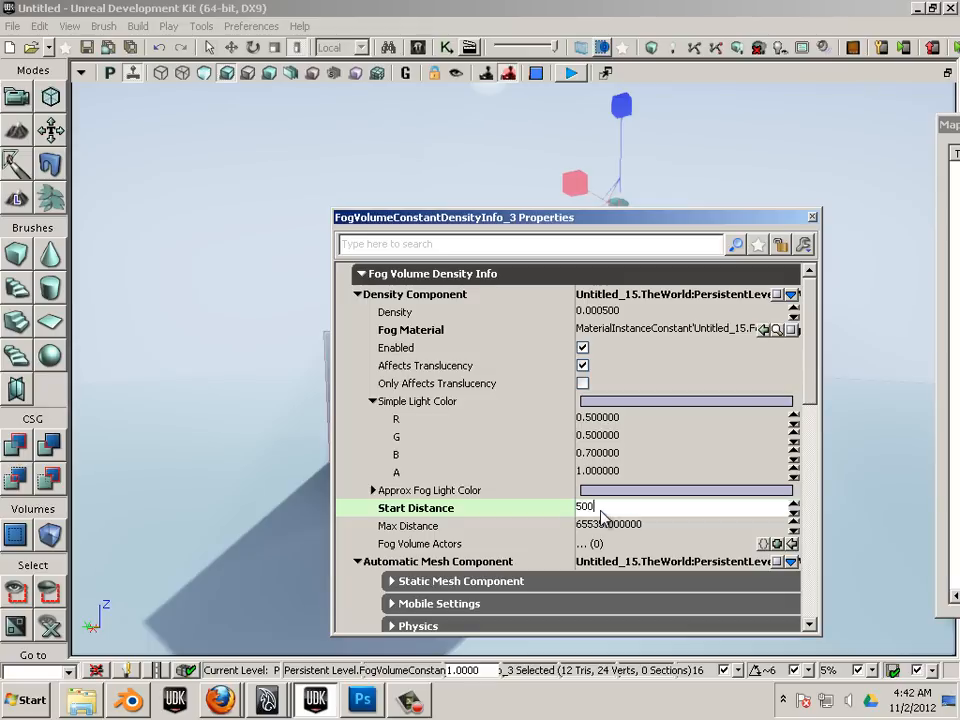
text(0)
key(Return)
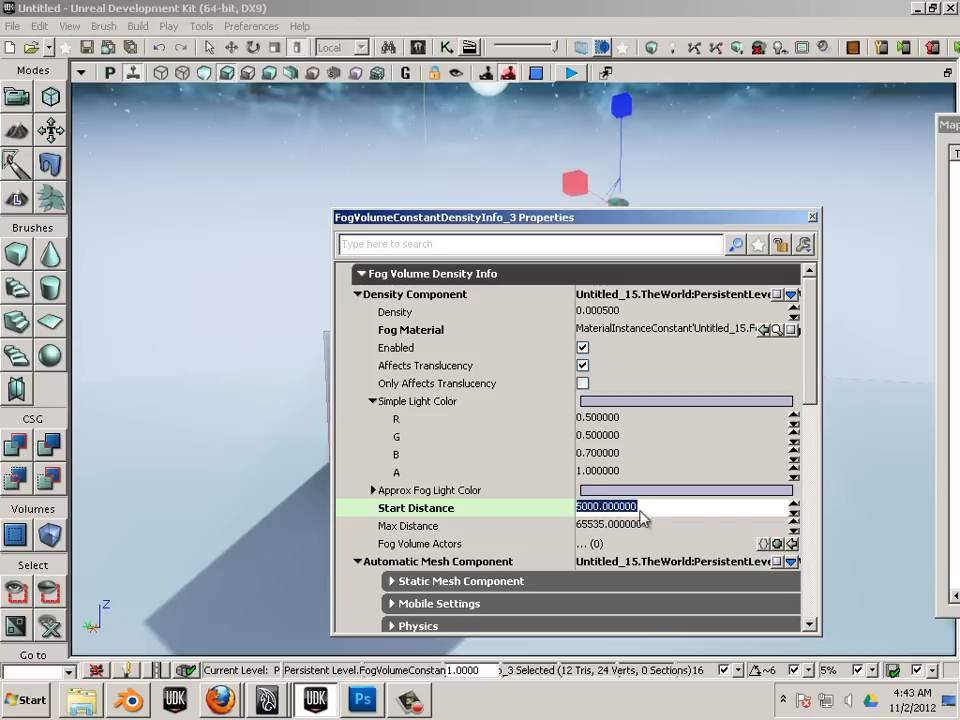
Step: Raise the fog's Start Distance gradually to 5523.109375, and insert a zero to make it 55023.109375
drag(425, 217, 366, 220)
drag(789, 505, 791, 509)
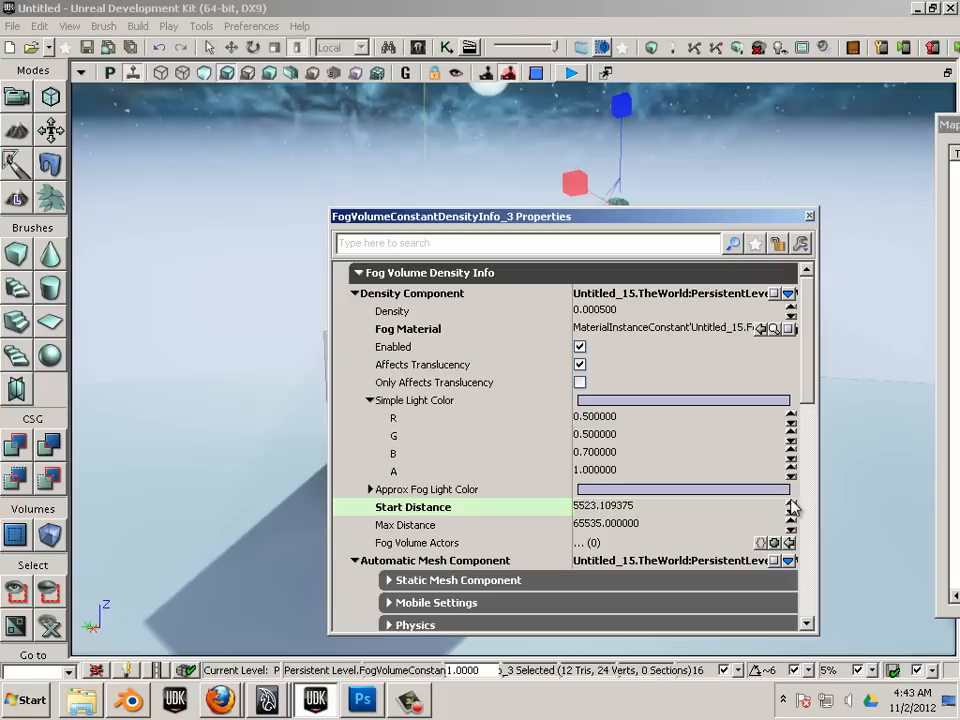
click(580, 508)
click(580, 511)
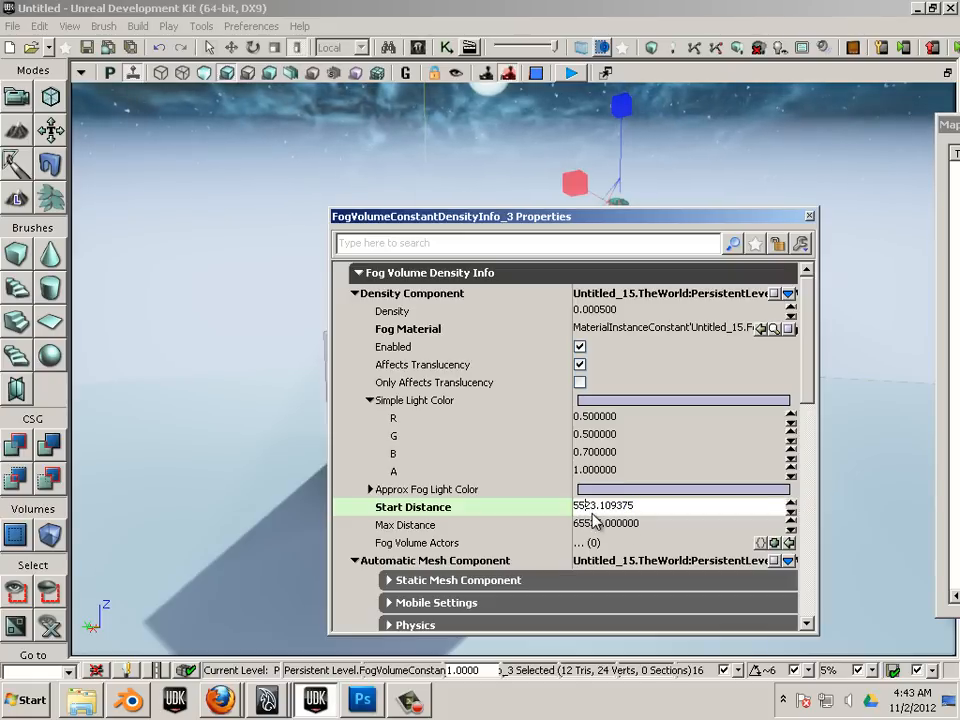
key(Return)
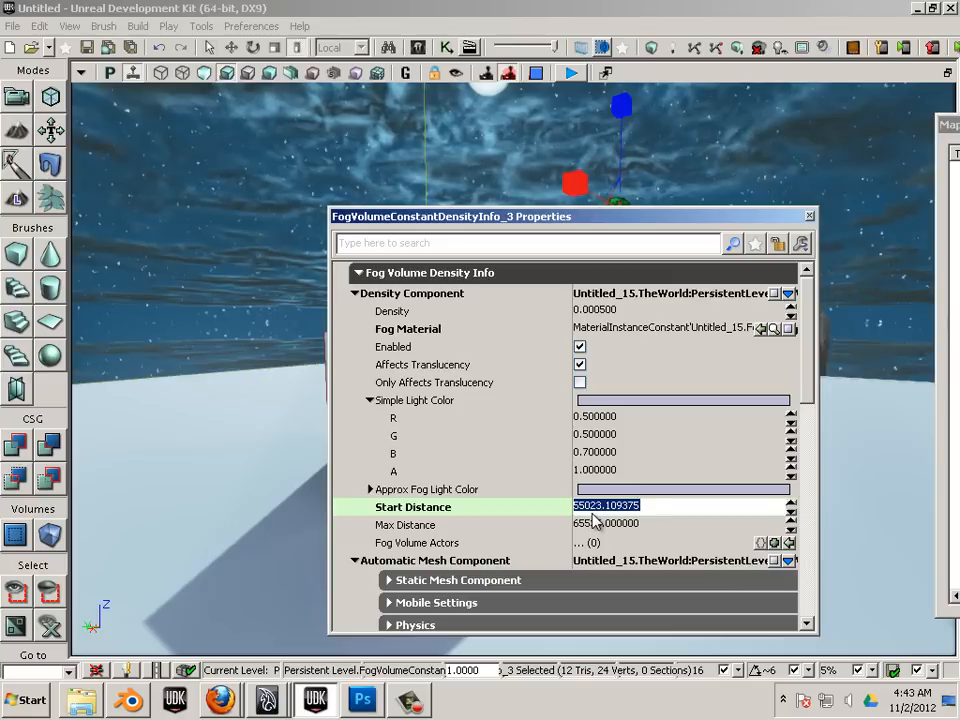
Step: Reduce the fog's Start Distance to 23023.109375 and check the effect around the distant rock
click(585, 509)
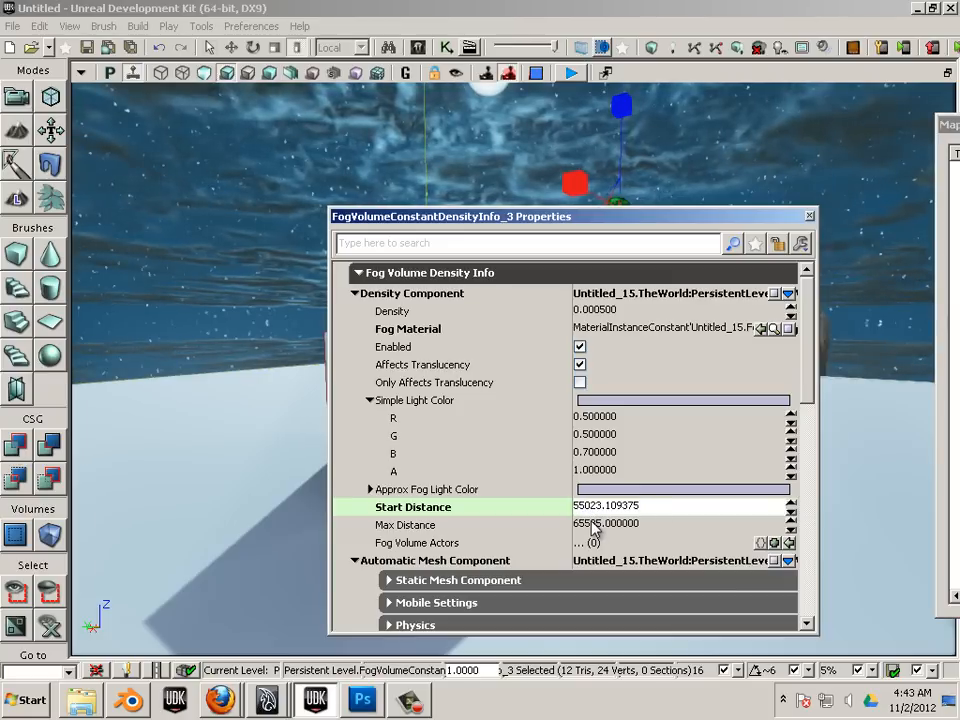
text(23)
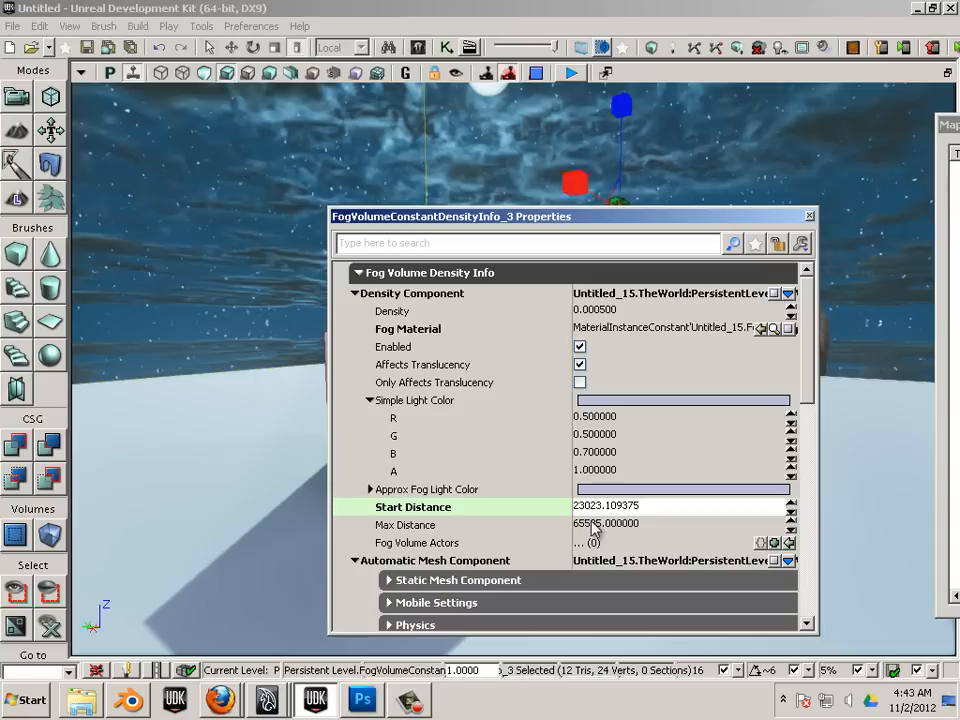
key(Return)
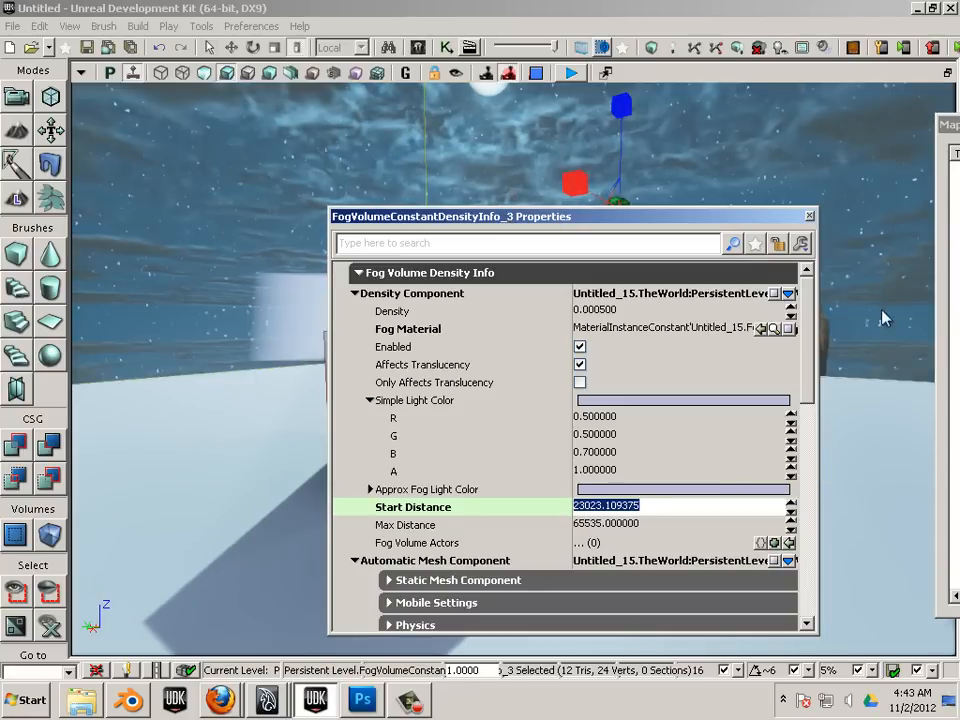
drag(494, 216, 882, 310)
drag(450, 291, 450, 250)
drag(460, 320, 485, 322)
click(733, 315)
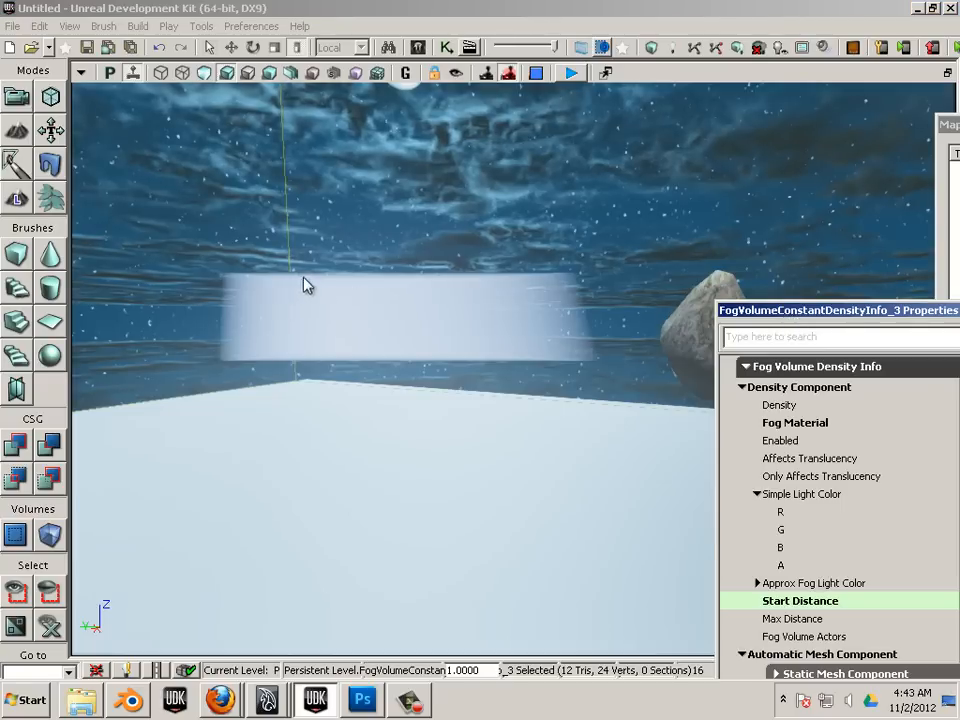
Step: Set the fog volume's Start Distance to 10023.109375
drag(303, 278, 240, 280)
click(484, 567)
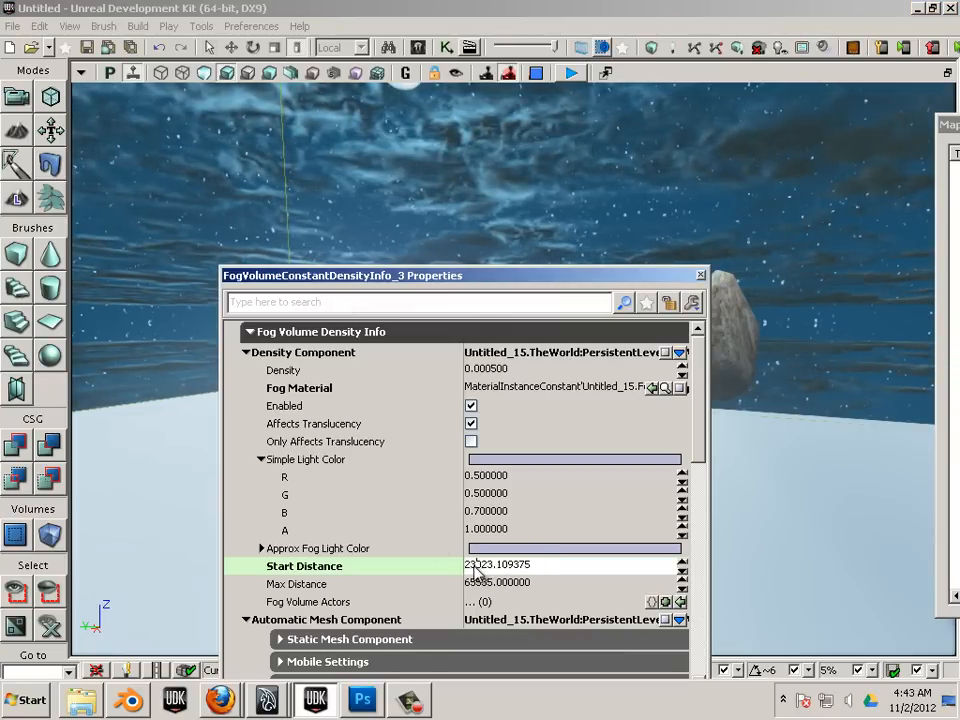
drag(477, 566, 450, 576)
text(10)
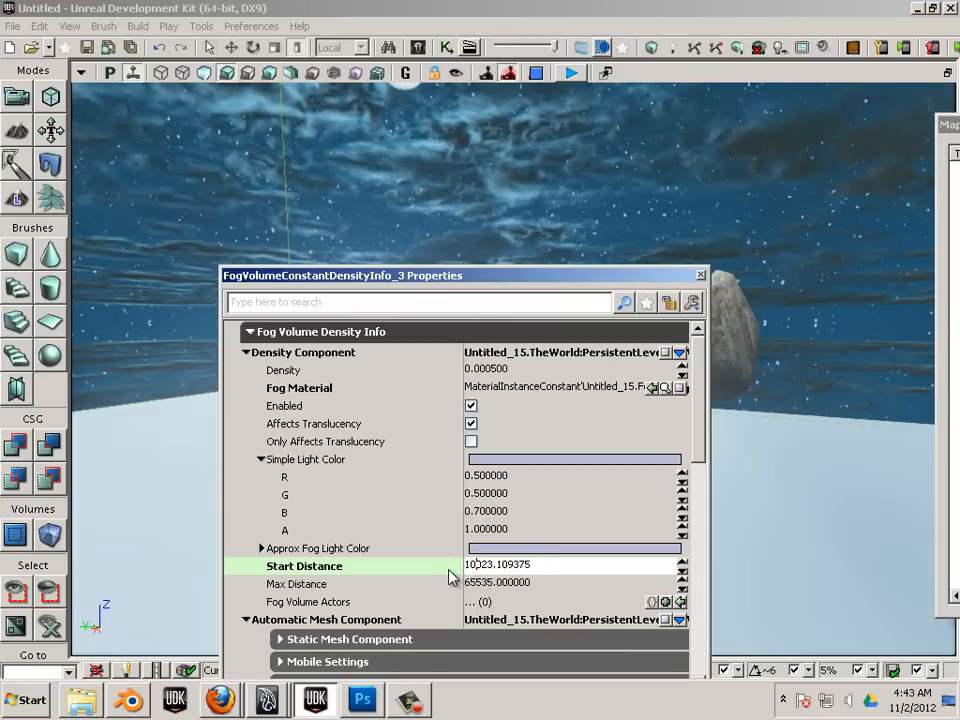
key(Return)
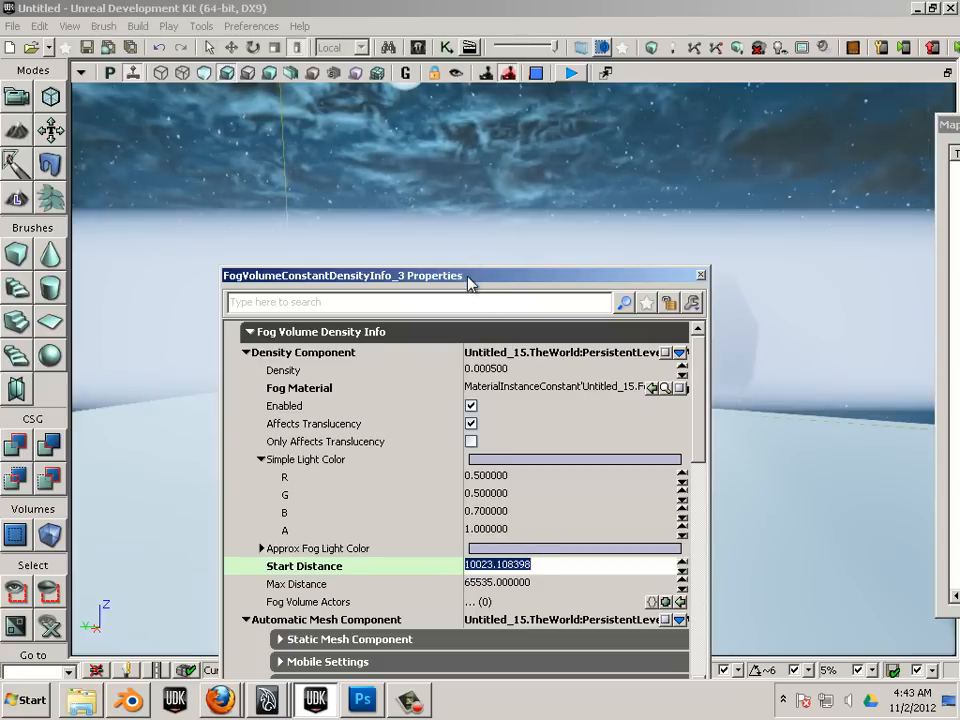
Step: Flatten the fog volume vertically into a thin layer with non-uniform scaling
drag(762, 301, 957, 379)
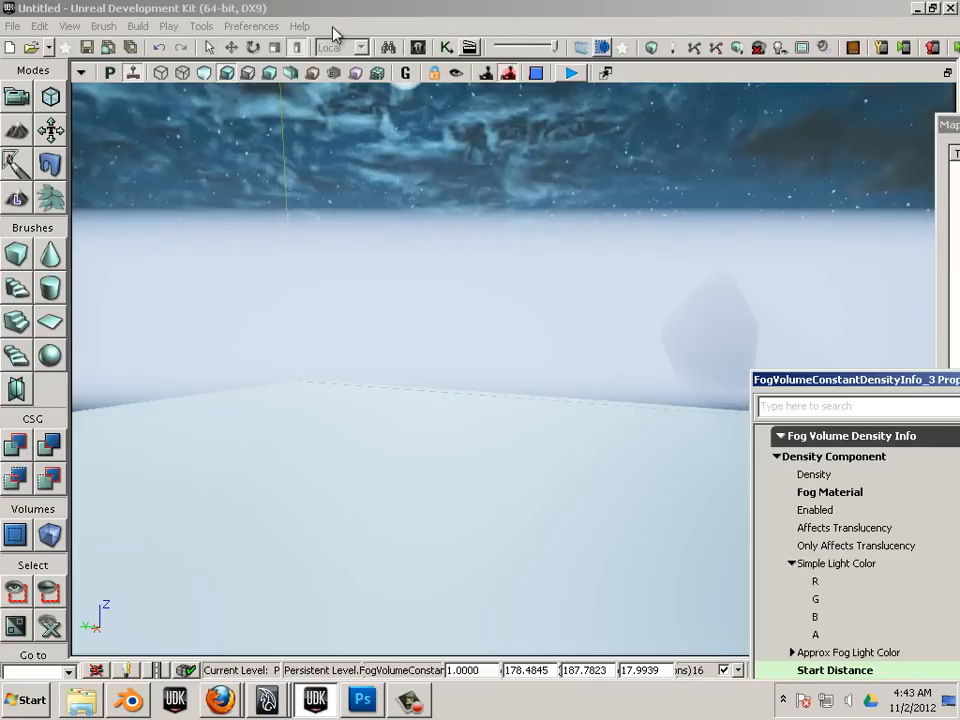
click(297, 50)
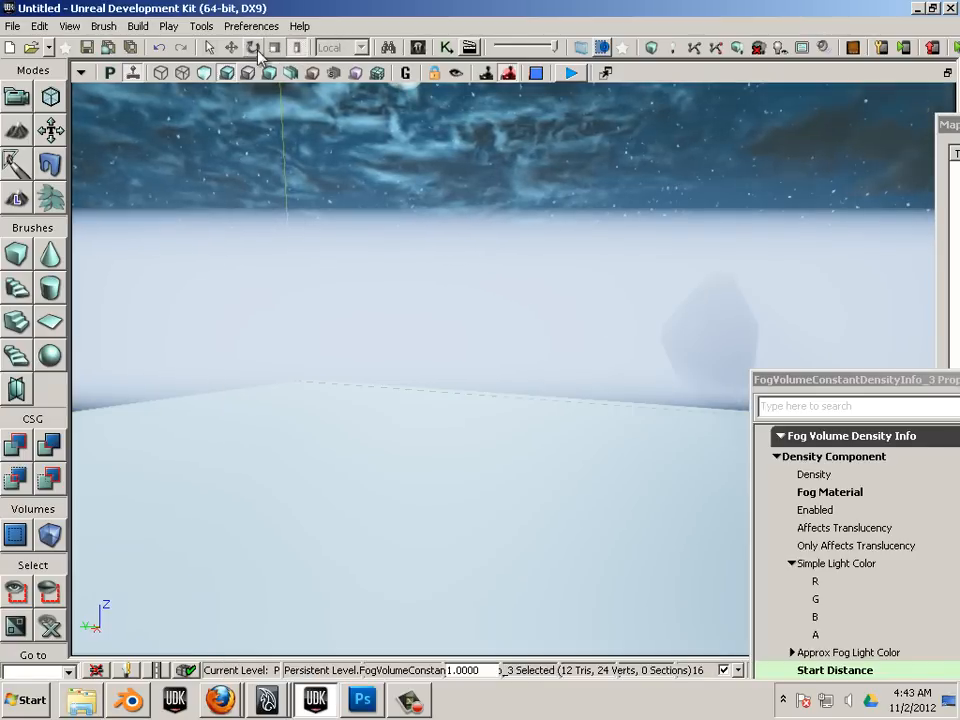
drag(349, 226, 362, 197)
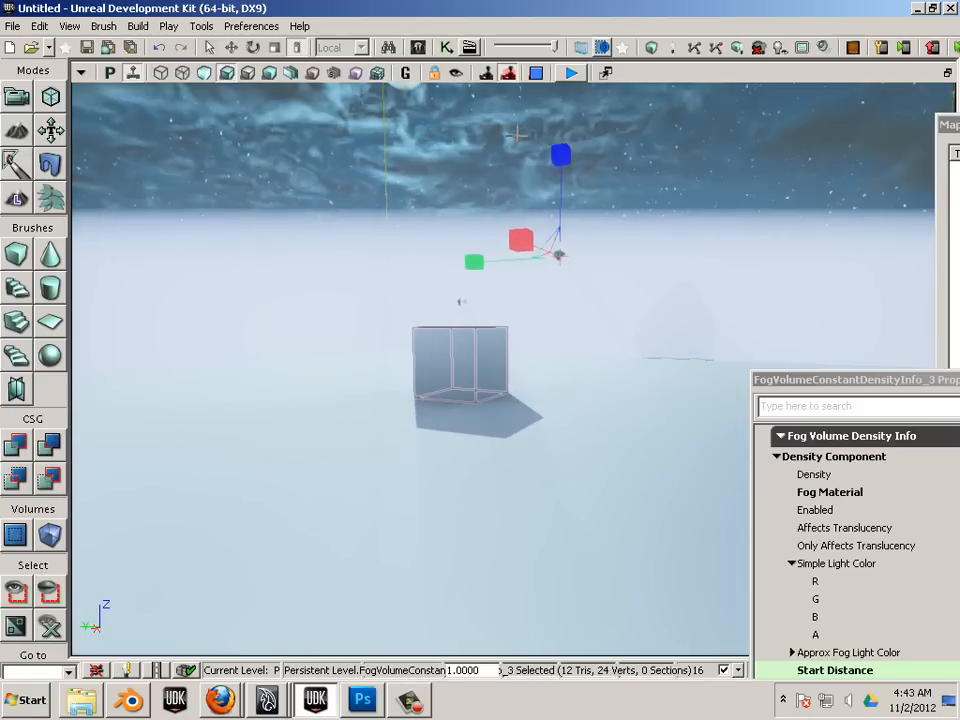
drag(557, 153, 514, 296)
Step: Lower the fog volume toward floor level so the fog covers the lower part of the rock
click(231, 47)
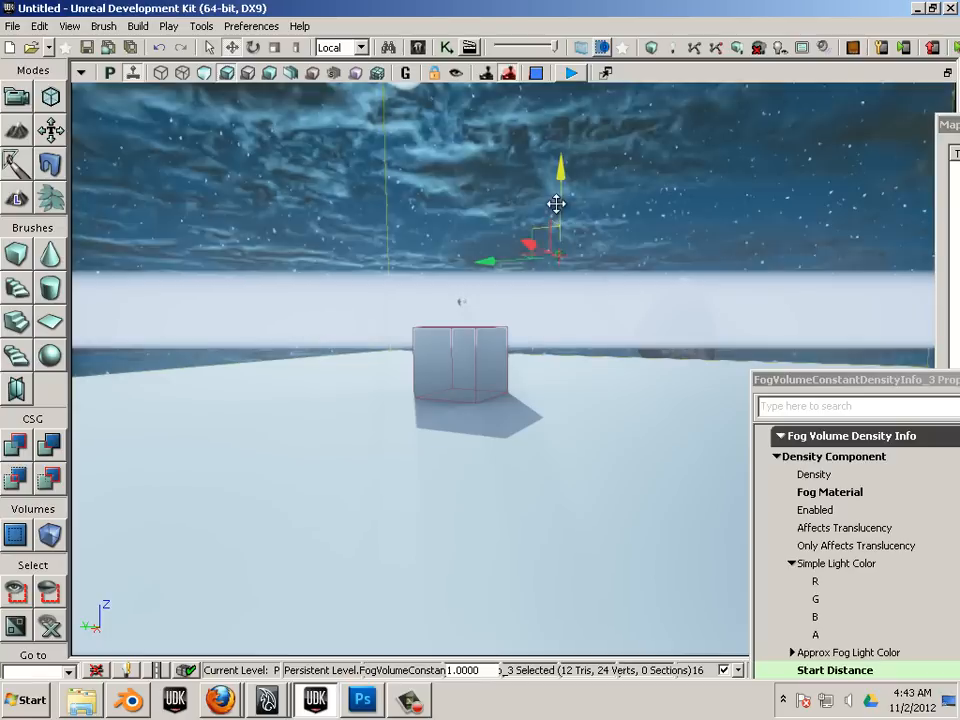
drag(561, 172, 528, 361)
right_drag(604, 422, 601, 366)
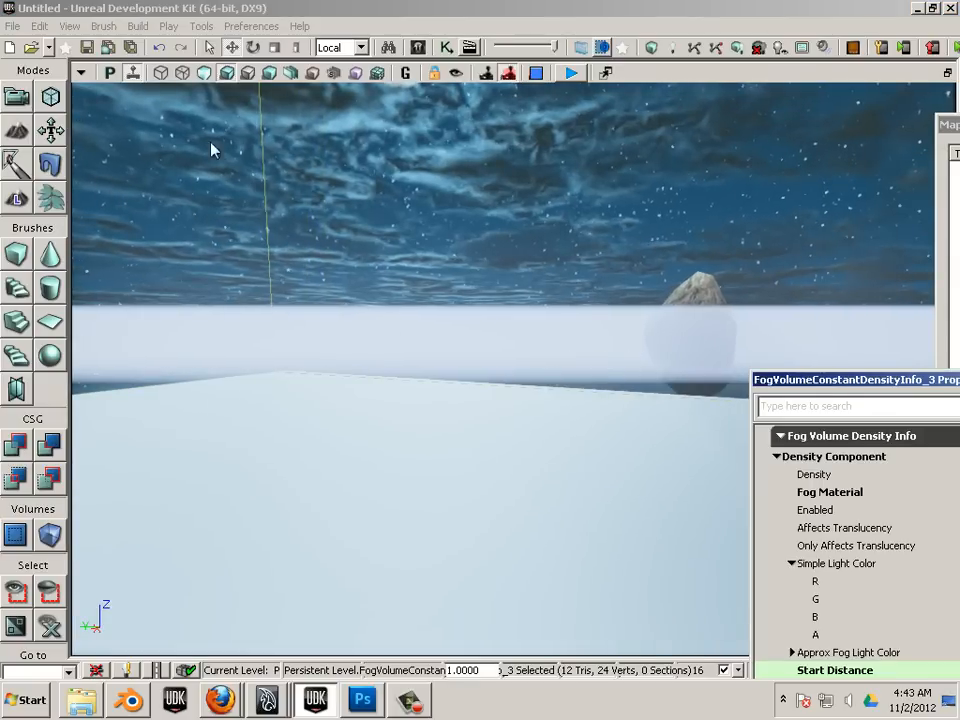
Step: Set the fog's Simple Light Color to a blue sampled from the sky, with saturation 0.52 and value 0.24
drag(211, 143, 212, 121)
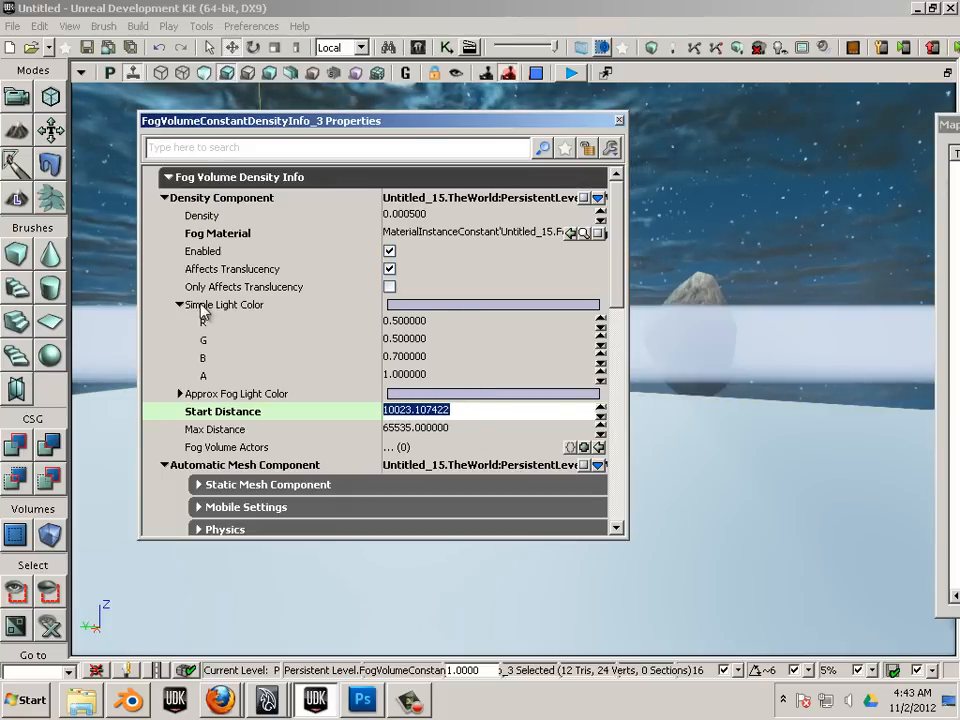
click(414, 305)
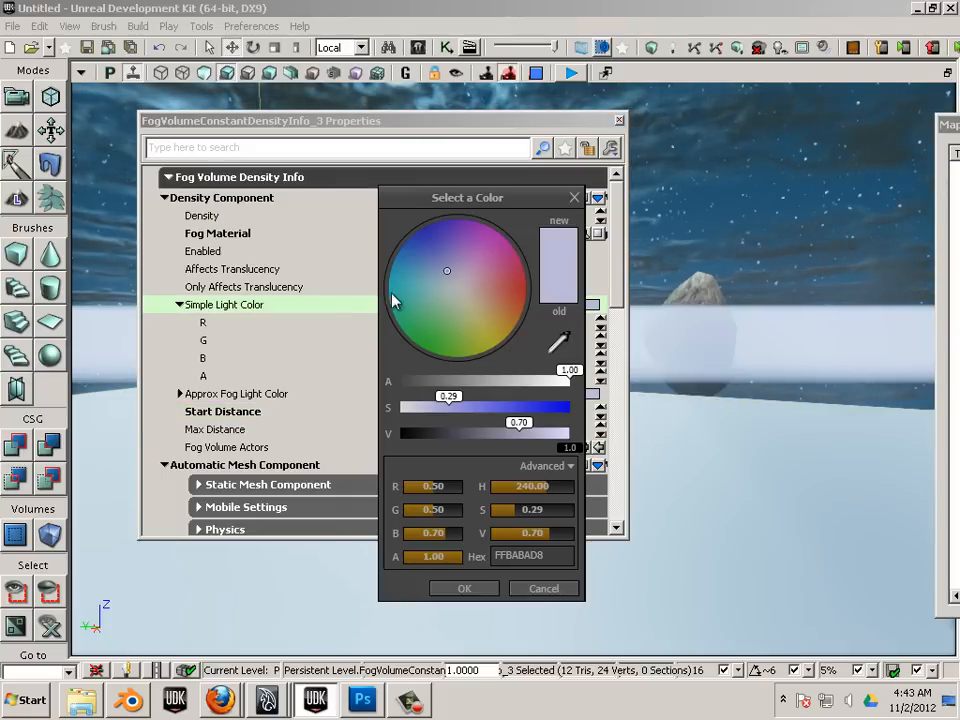
click(559, 345)
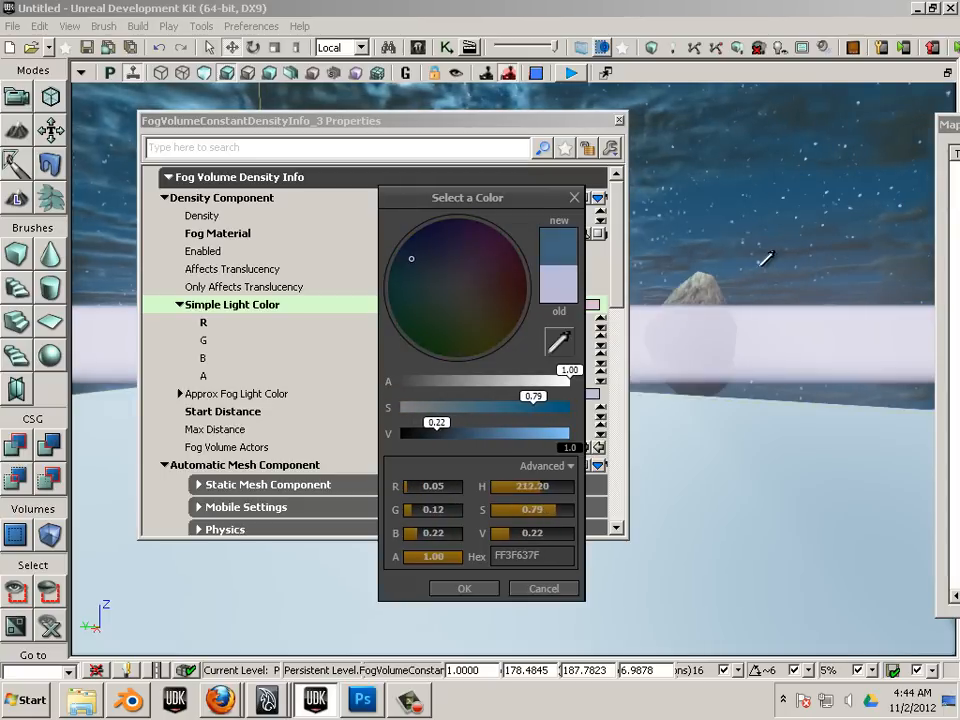
click(729, 265)
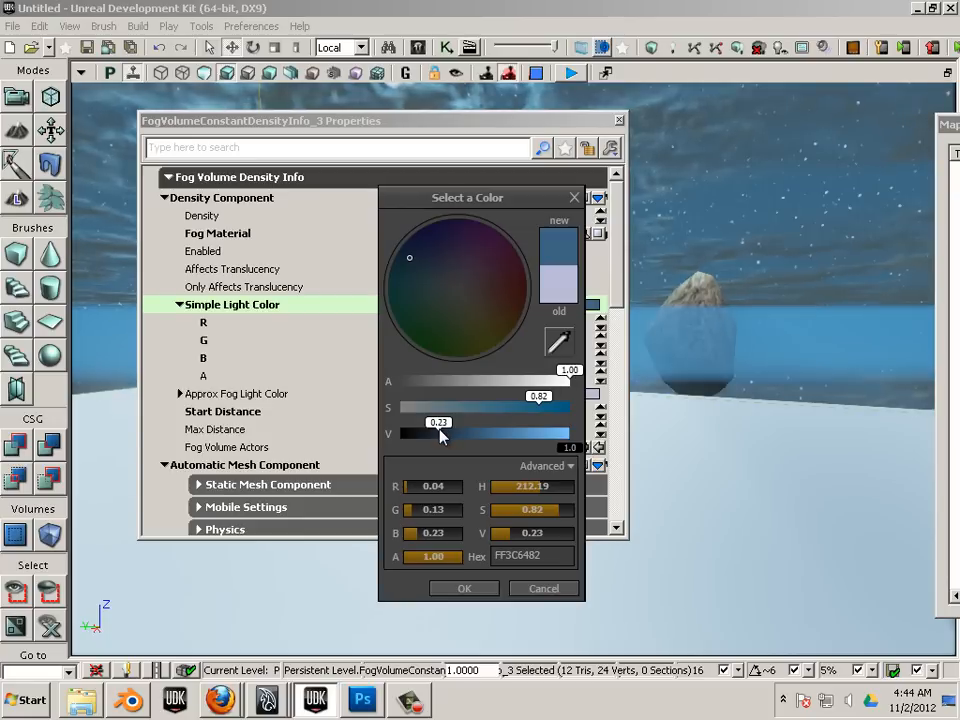
mouse_move(438, 435)
mouse_down()
mouse_move(481, 436)
mouse_move(442, 436)
mouse_up()
mouse_move(499, 407)
mouse_down()
mouse_move(452, 413)
mouse_move(531, 422)
mouse_move(476, 411)
mouse_move(491, 415)
mouse_up()
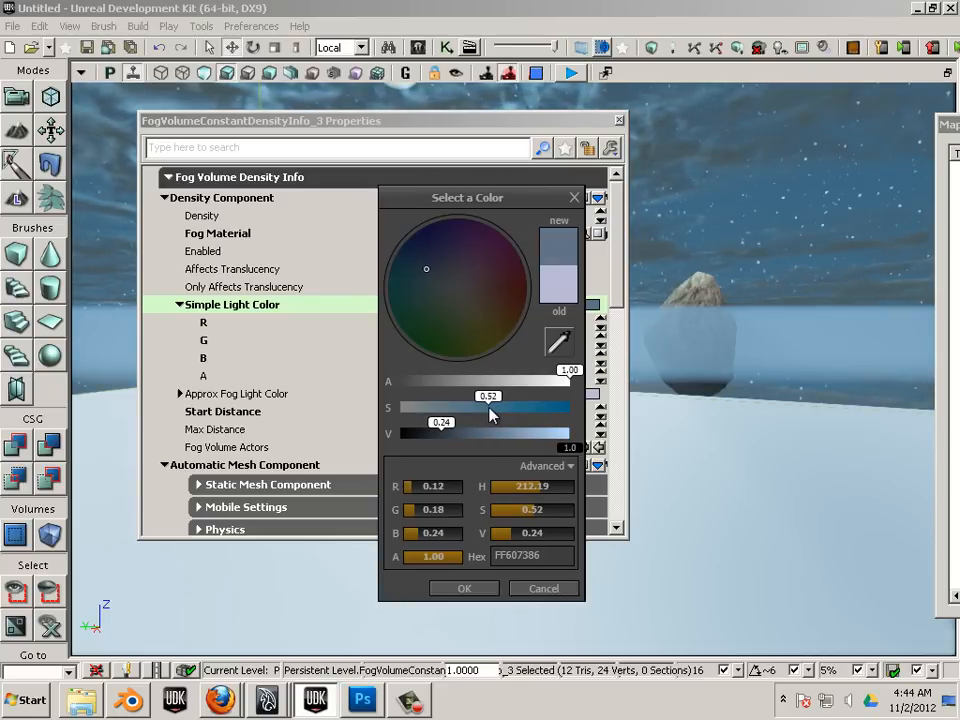
click(464, 589)
Step: Turn off Affects Translucency for the fog volume and set its Density to 0.0002
click(390, 270)
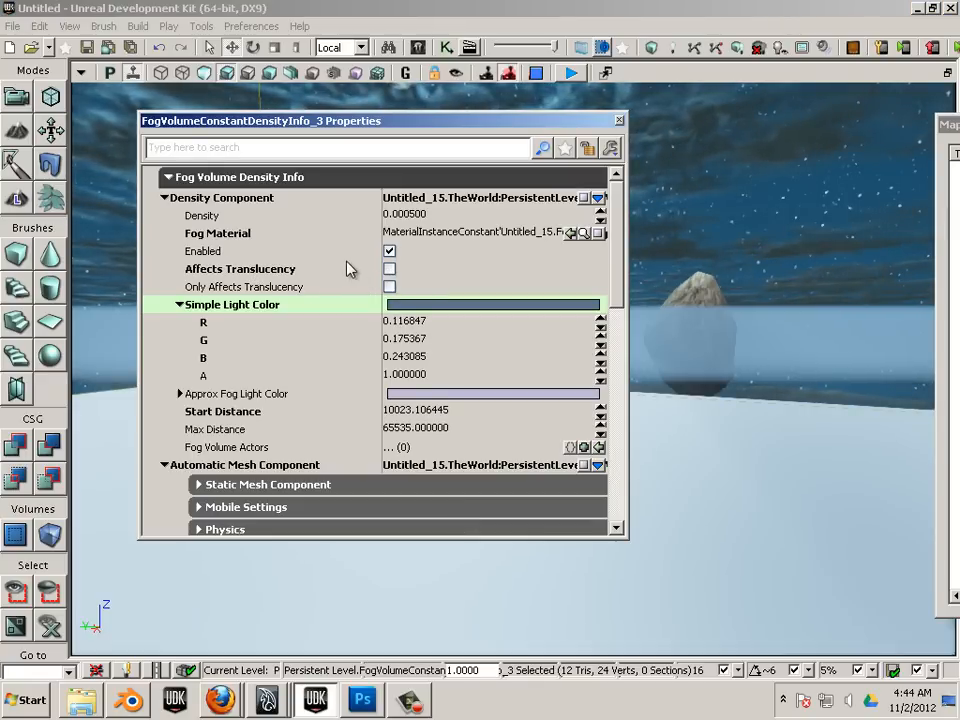
click(415, 215)
click(414, 216)
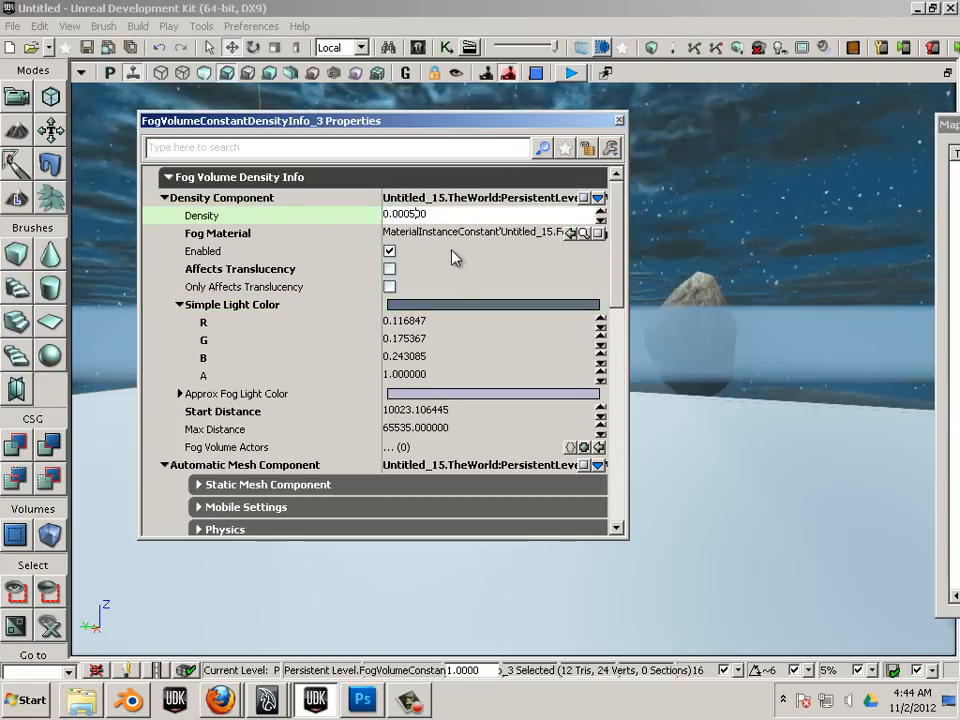
key(BackSpace)
text(2)
key(Return)
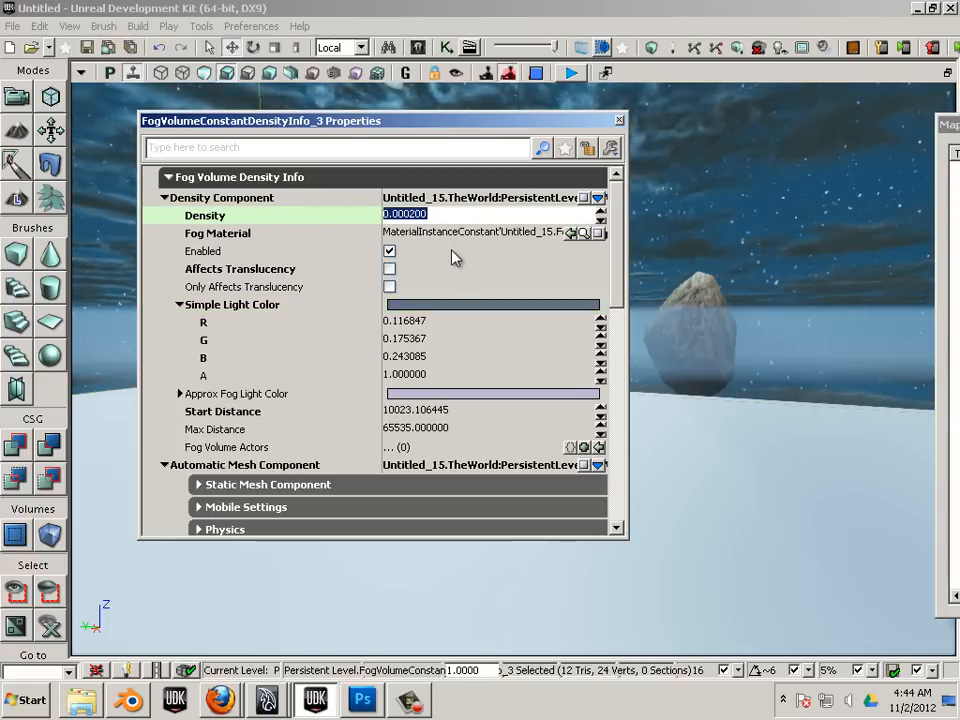
Step: Set the fog volume's Start Distance to 8023.106445
drag(427, 122, 421, 371)
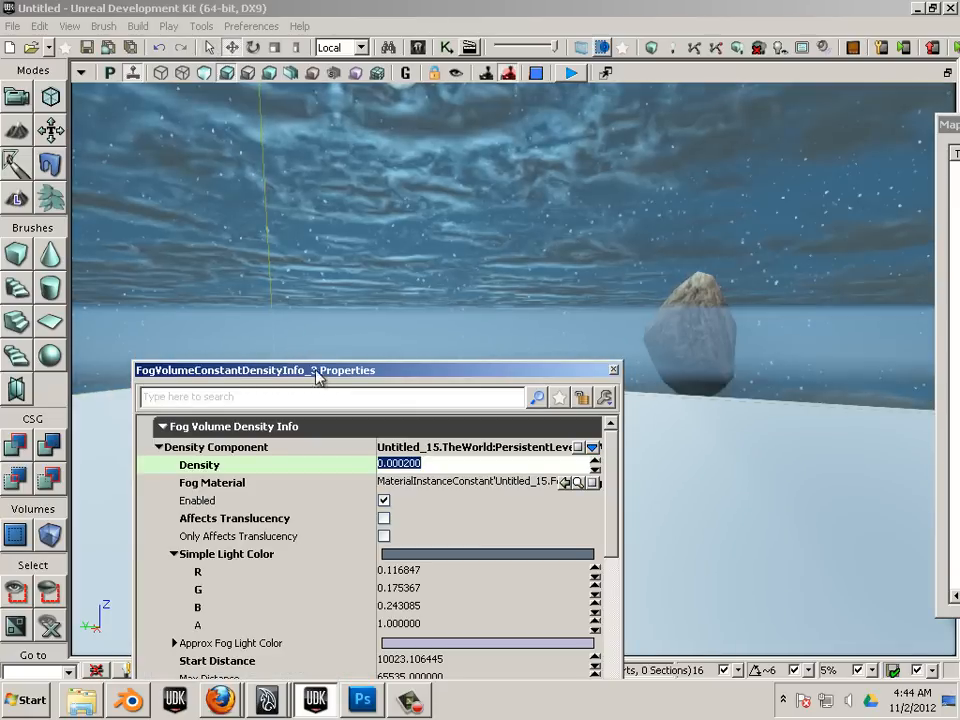
drag(316, 372, 888, 416)
mouse_move(418, 285)
mouse_down()
mouse_move(358, 399)
mouse_move(516, 354)
mouse_move(514, 154)
mouse_up()
click(276, 48)
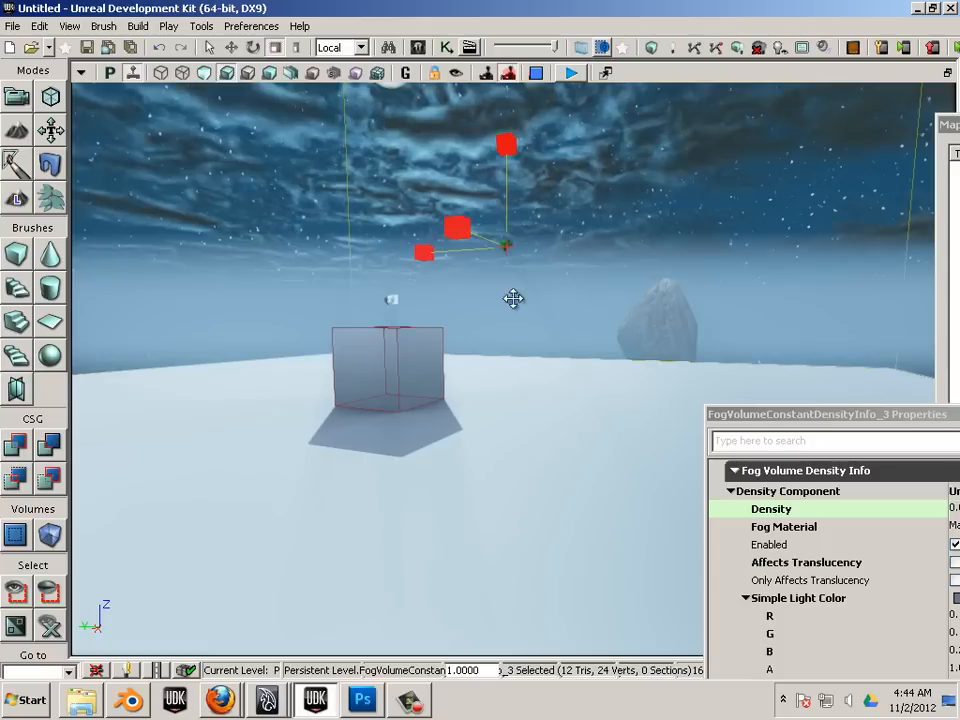
drag(537, 490, 596, 467)
drag(842, 418, 312, 197)
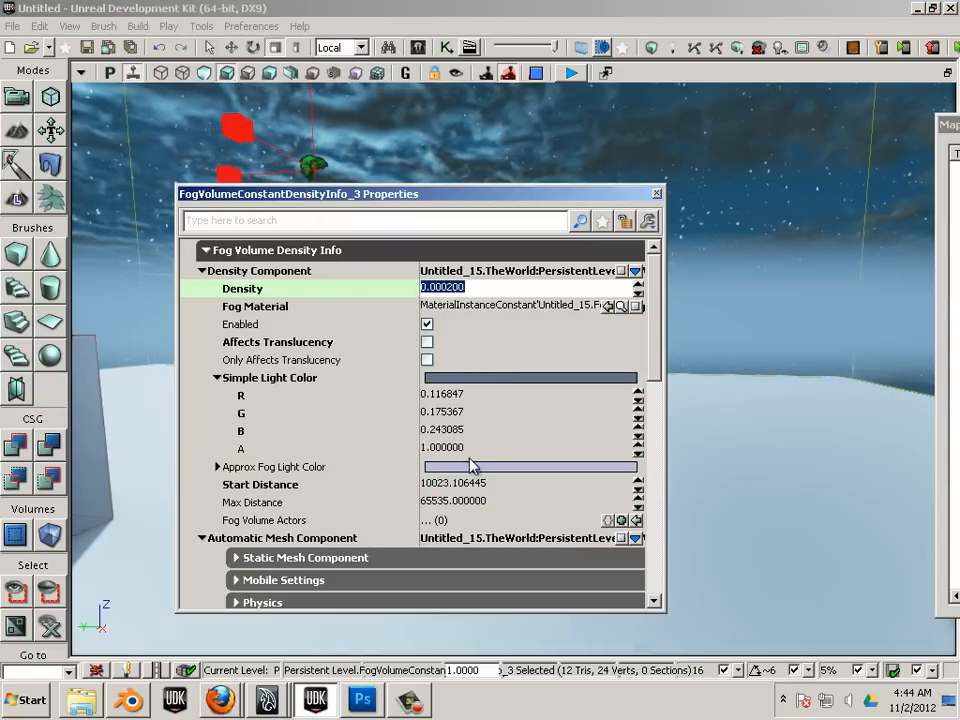
click(458, 487)
click(440, 488)
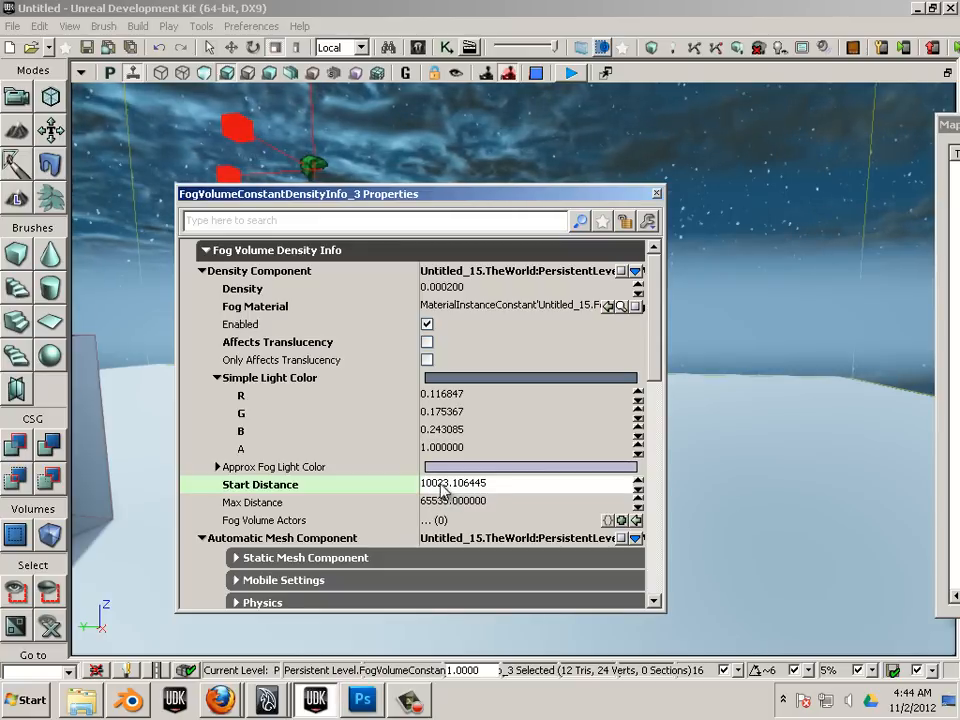
drag(428, 490, 410, 490)
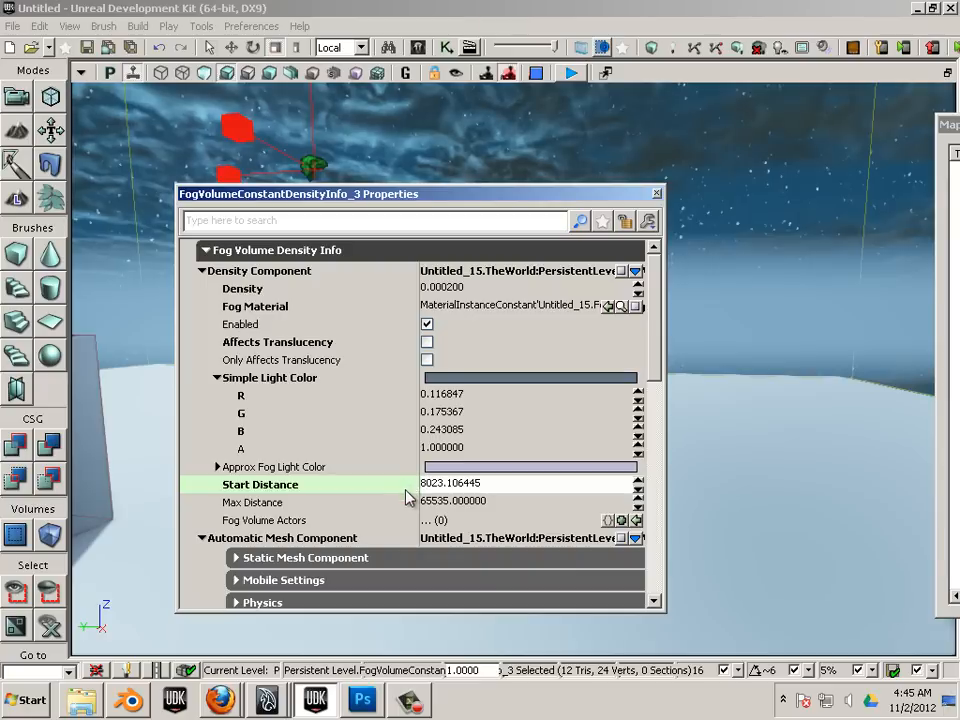
text(8)
click(476, 450)
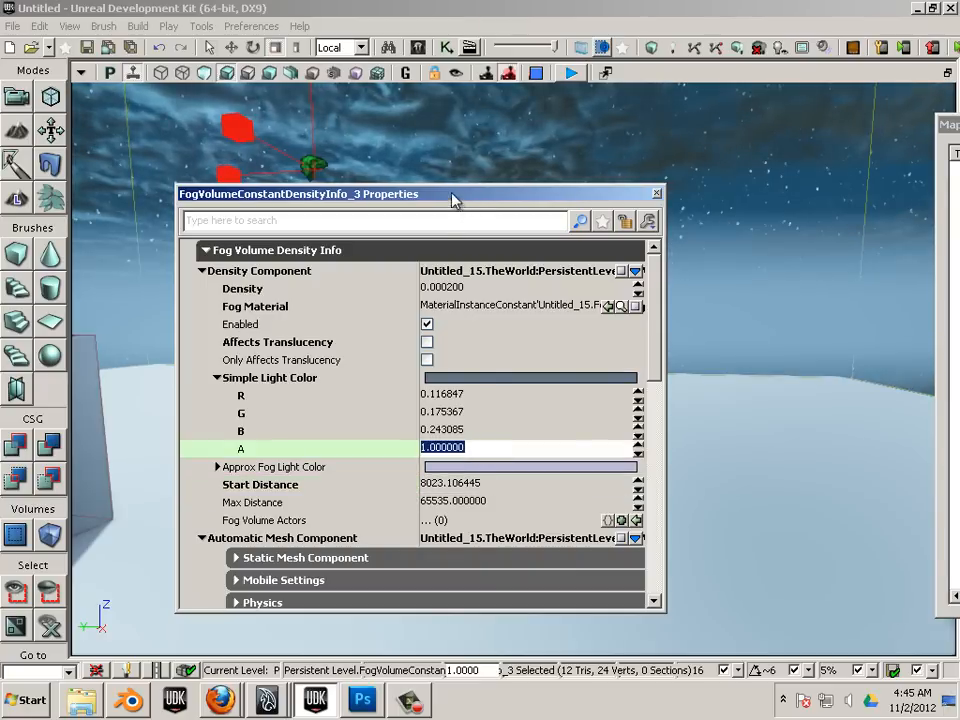
Step: Start adding an Emitter actor on the floor beside the cube
drag(280, 194, 700, 438)
mouse_move(468, 476)
mouse_down()
mouse_move(452, 497)
mouse_move(491, 454)
mouse_move(499, 417)
mouse_move(480, 484)
mouse_move(501, 411)
mouse_move(491, 367)
mouse_move(459, 521)
mouse_move(345, 540)
mouse_move(287, 570)
mouse_move(456, 508)
mouse_move(470, 450)
mouse_move(435, 495)
mouse_move(382, 532)
mouse_up()
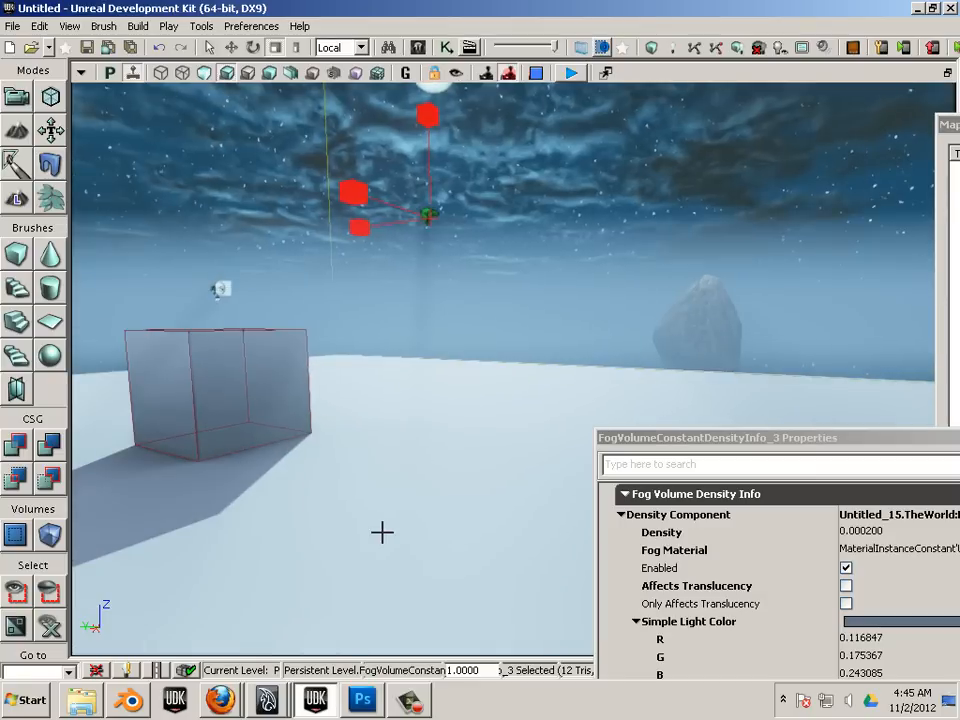
click(705, 443)
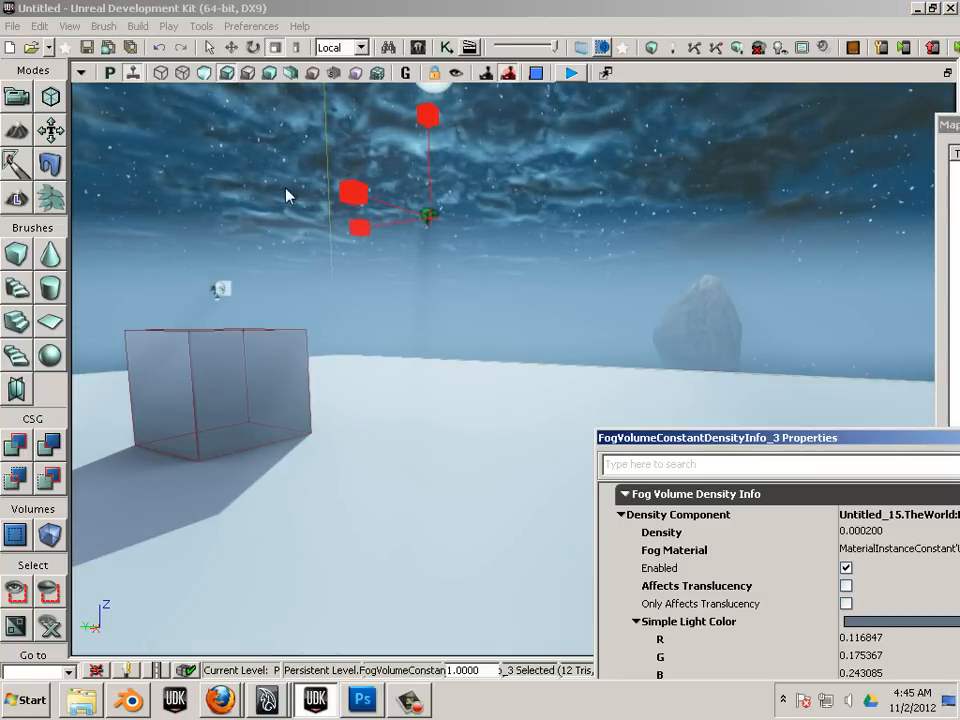
drag(530, 204, 738, 316)
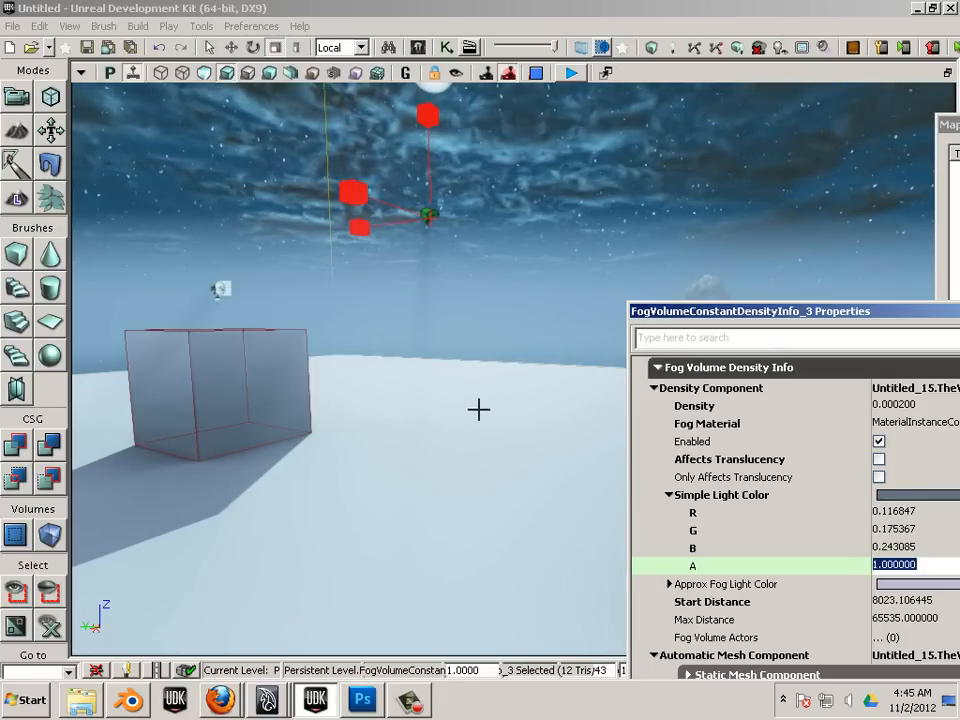
click(389, 457)
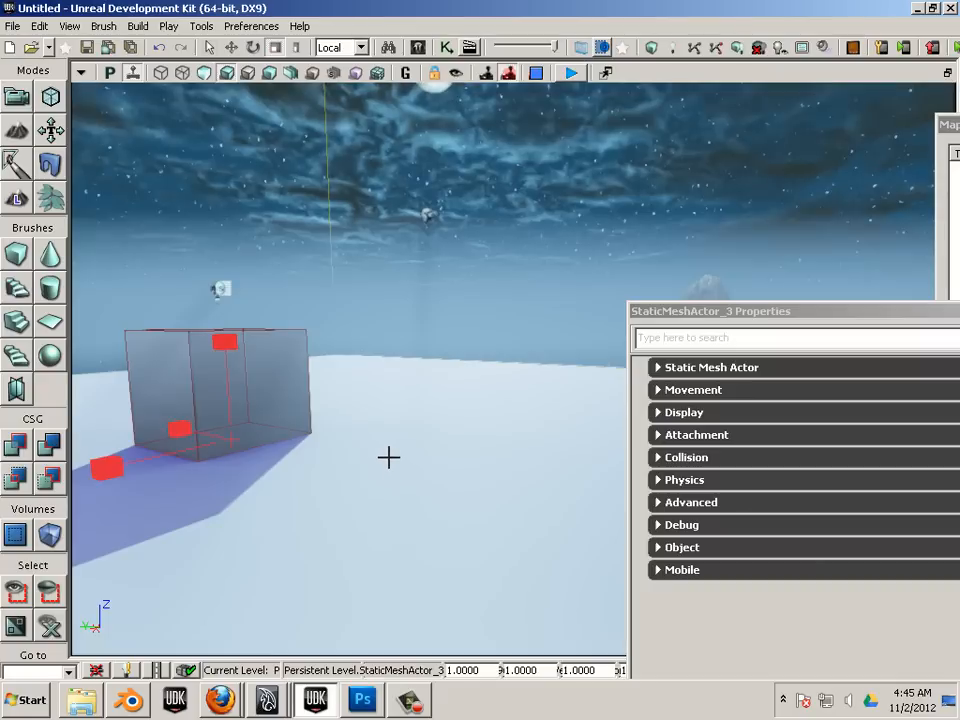
right_click(405, 460)
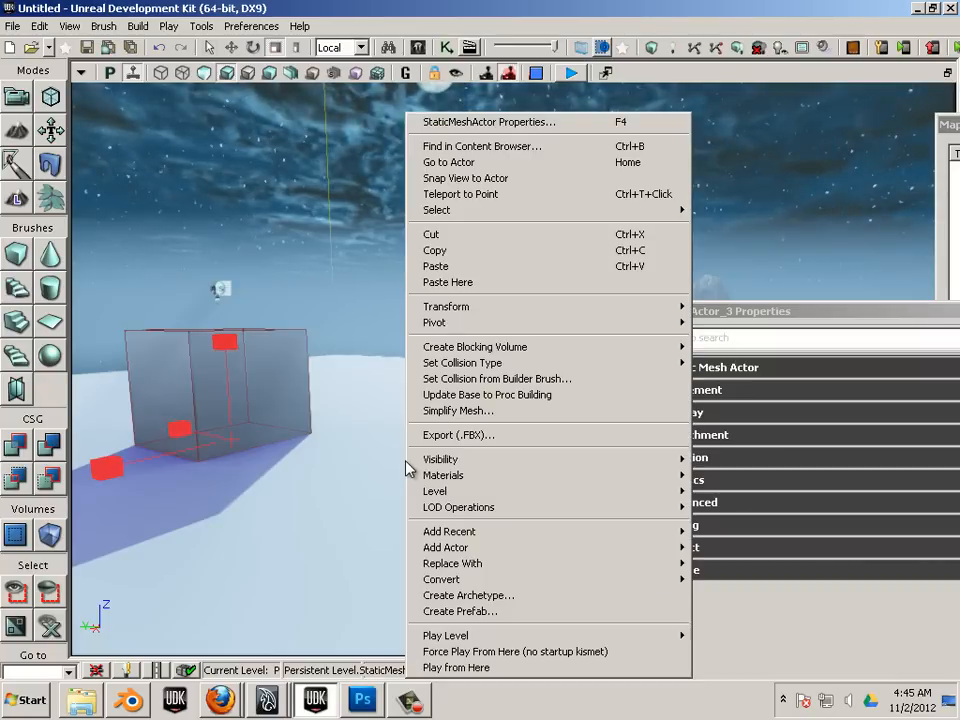
mouse_move(440, 548)
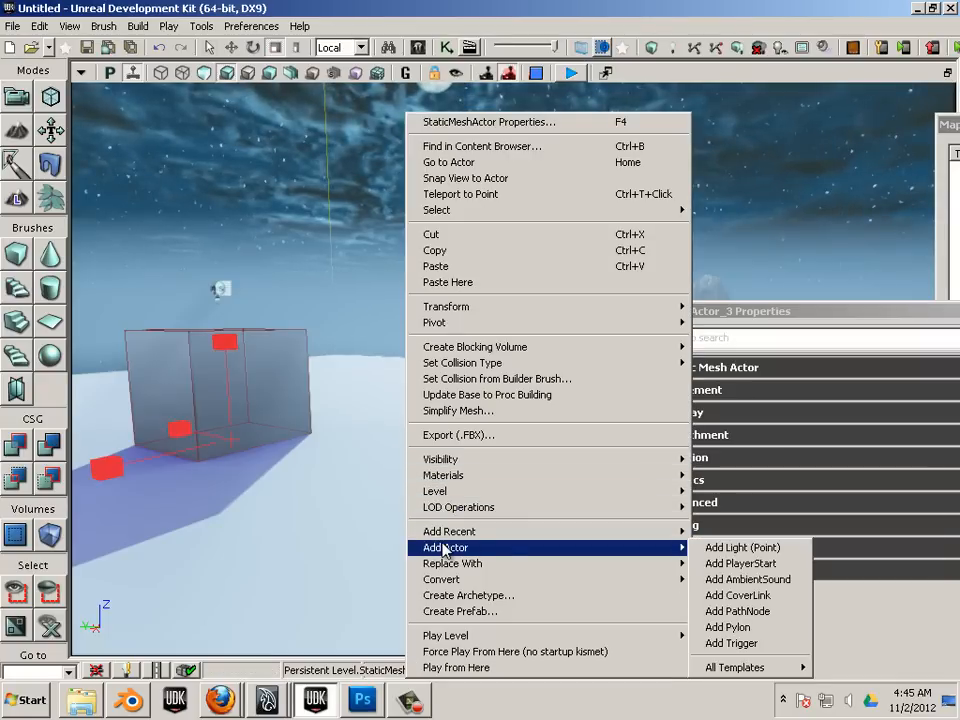
mouse_move(750, 666)
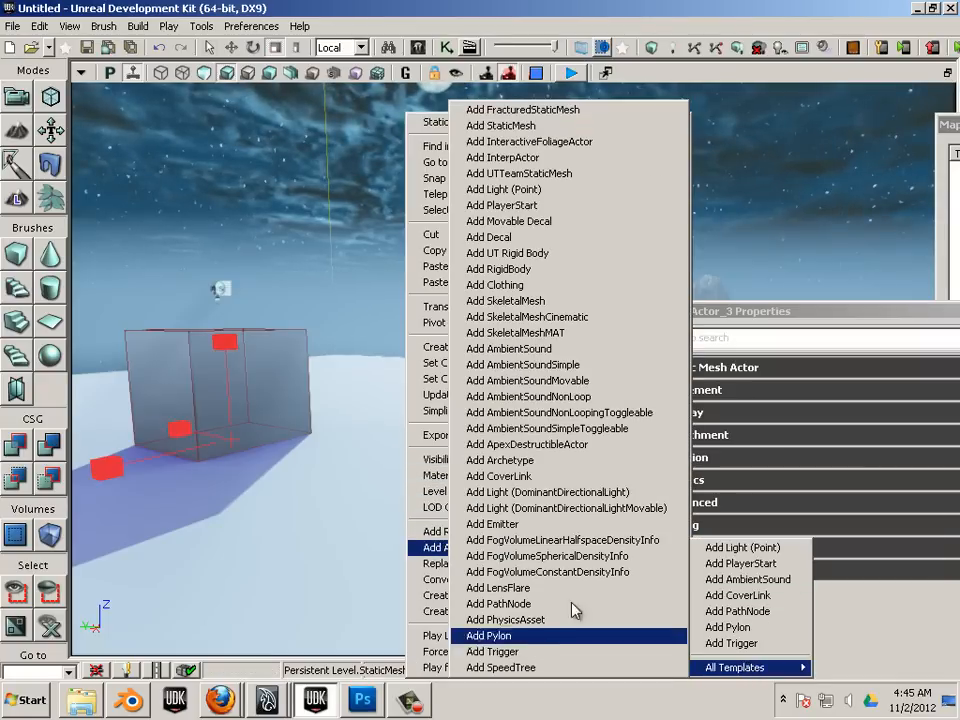
click(531, 537)
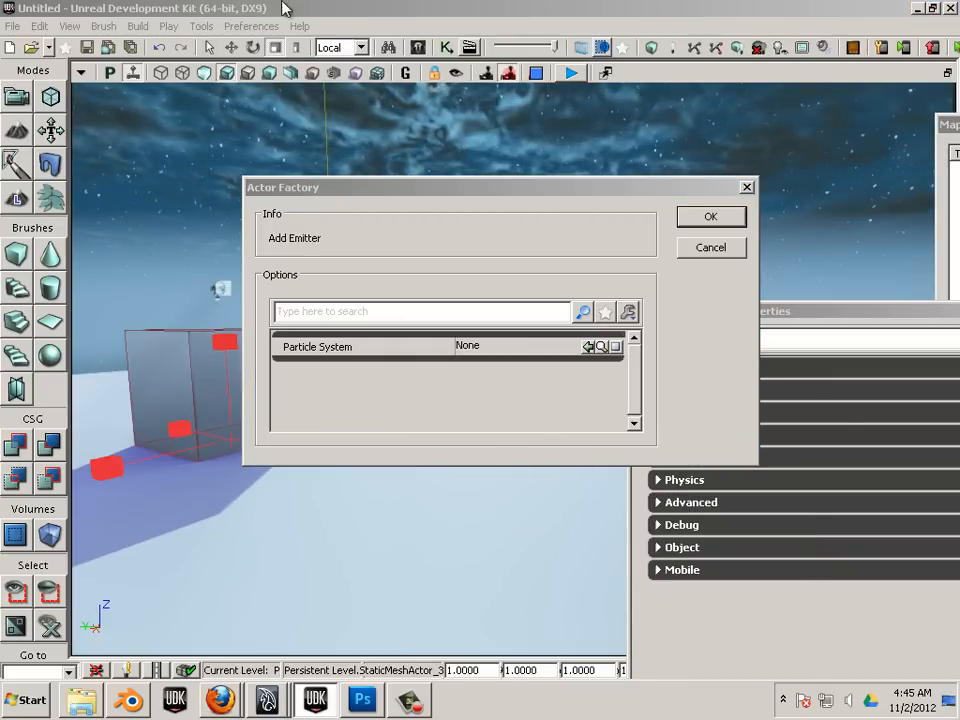
Step: Filter the Content Browser to Particle Systems only and list the assets in the UDKGame package folder
drag(360, 27, 361, 19)
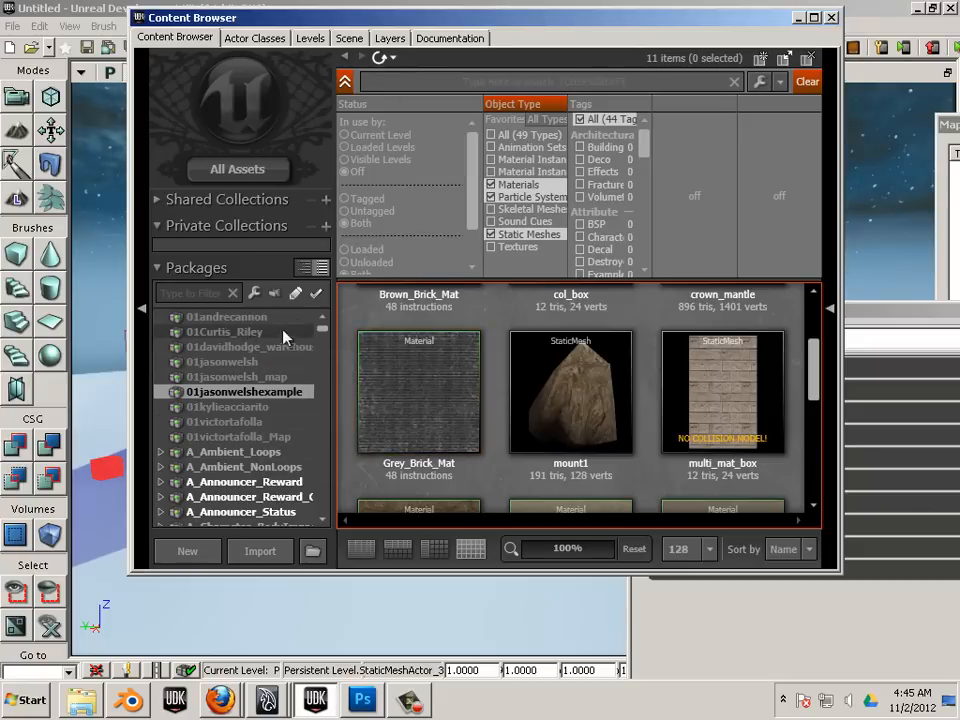
click(491, 184)
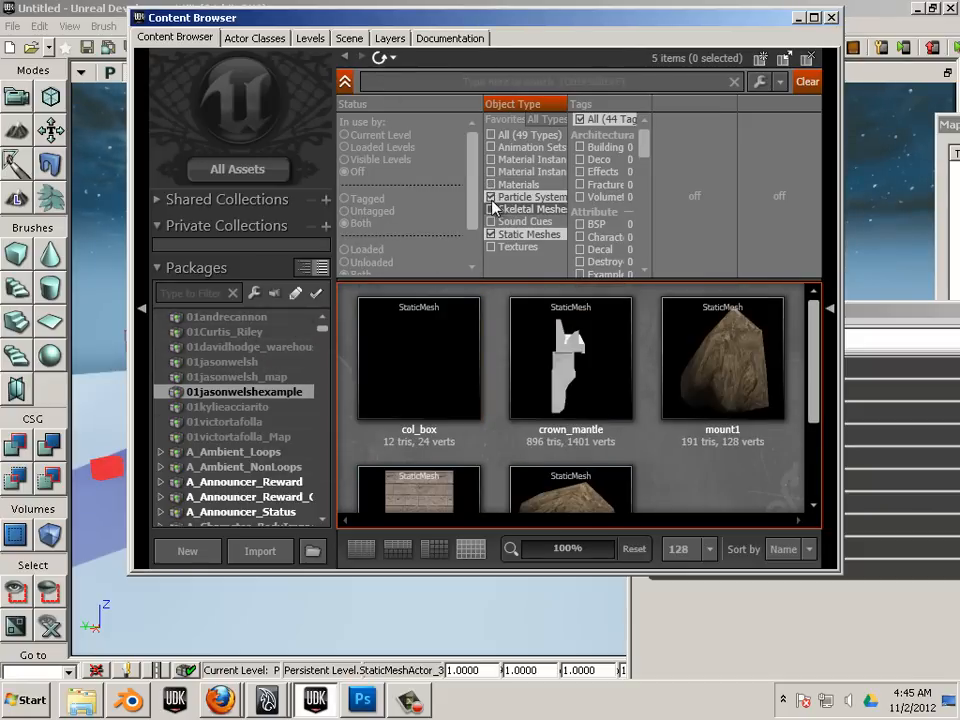
click(492, 235)
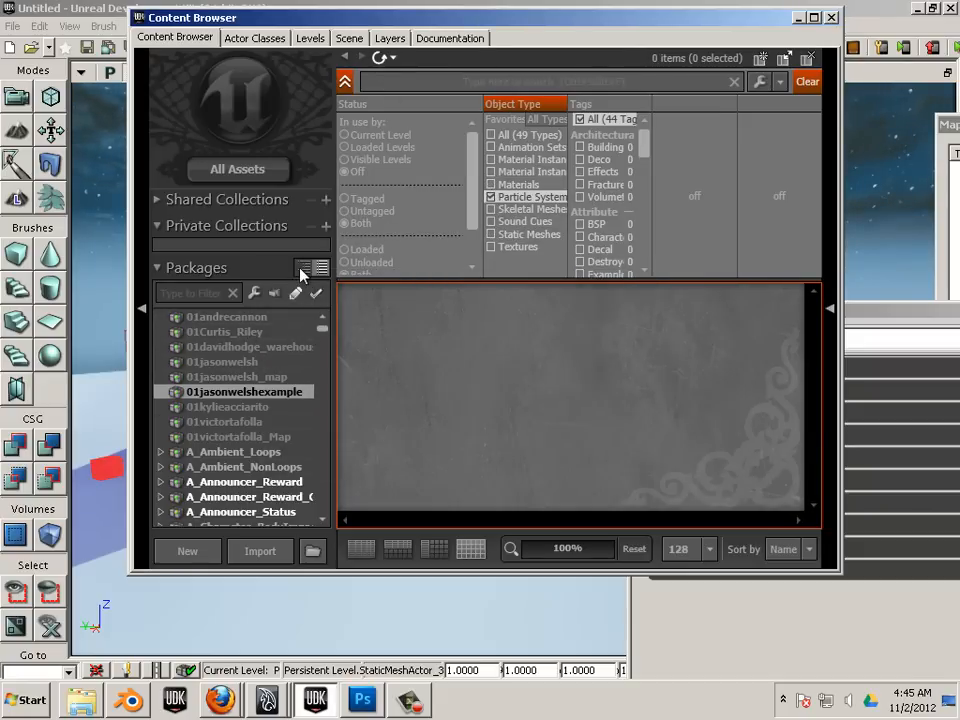
click(303, 268)
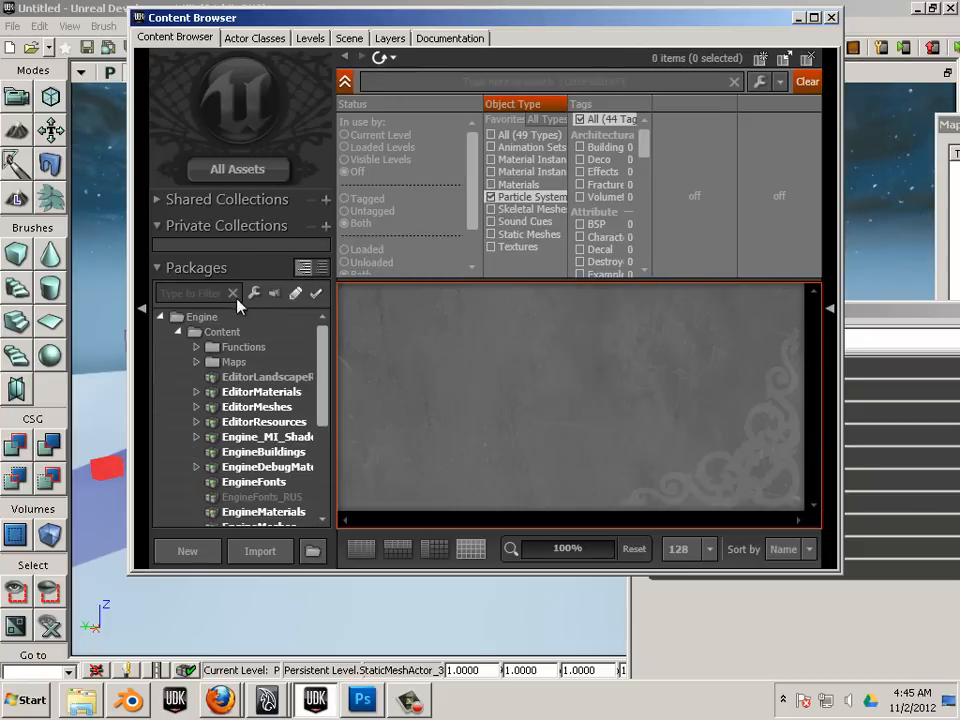
click(160, 317)
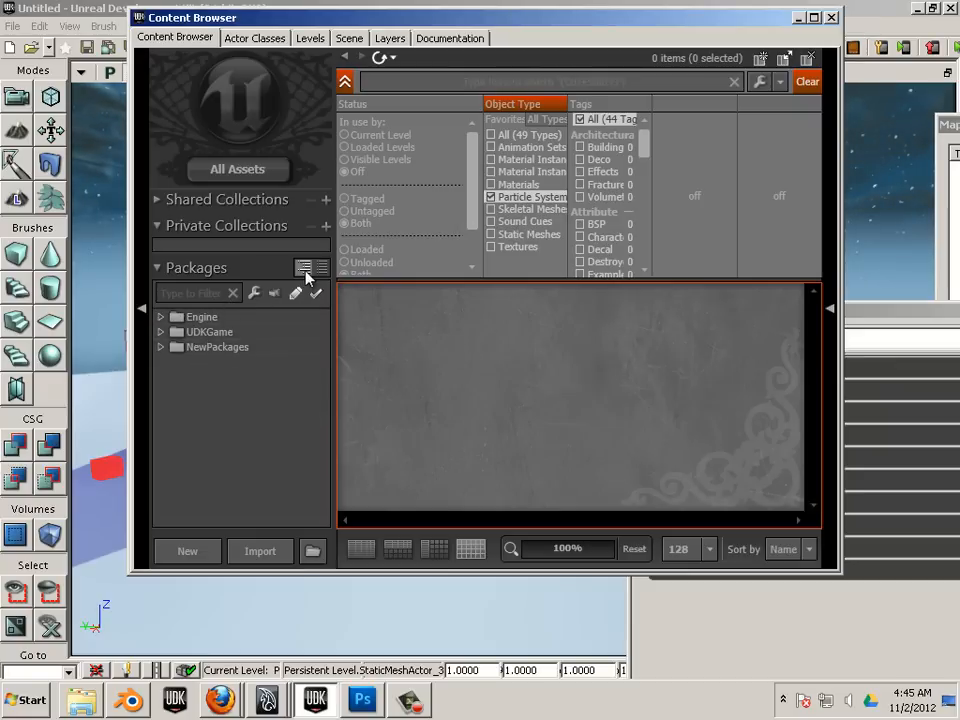
click(200, 317)
click(205, 332)
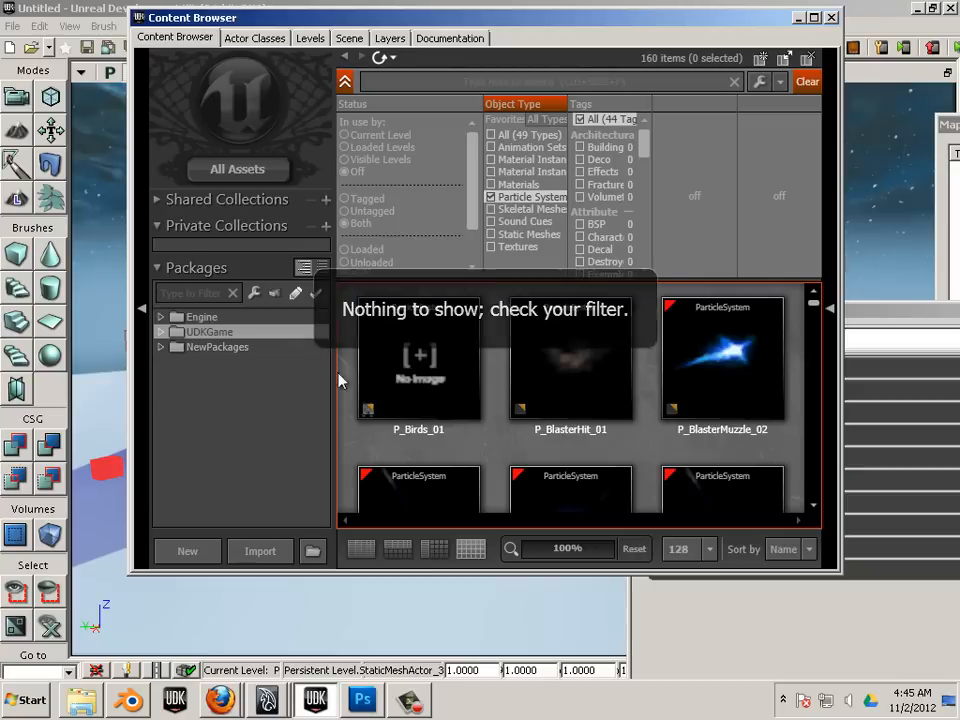
Step: Select the P_FX_Fire_SubUV_01 particle system and assign it to the new emitter
drag(811, 304, 814, 334)
click(755, 370)
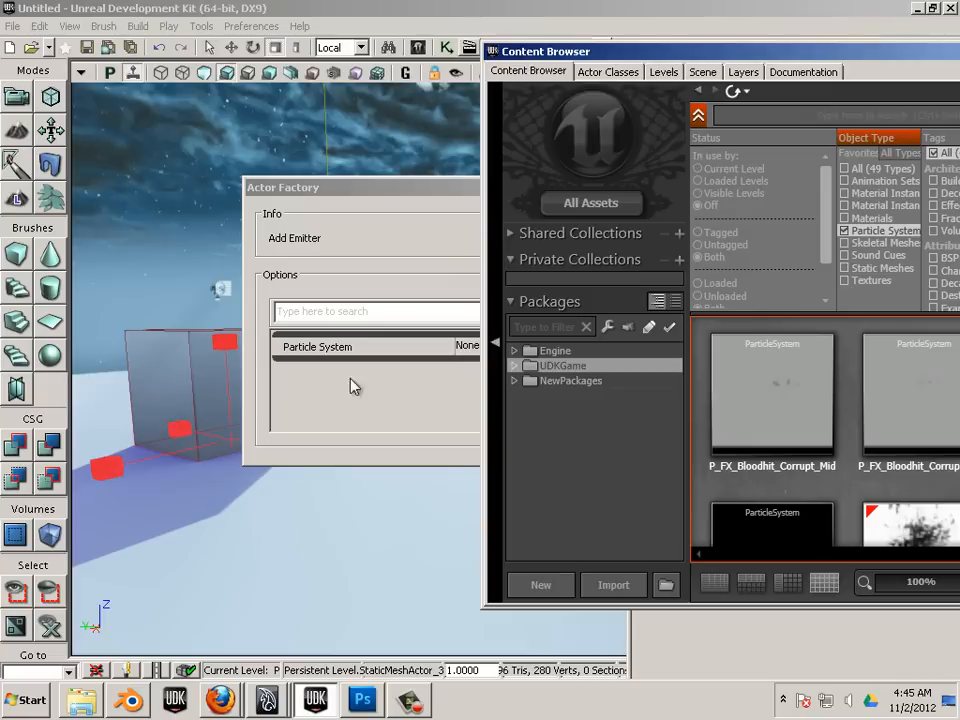
right_click(306, 513)
click(318, 378)
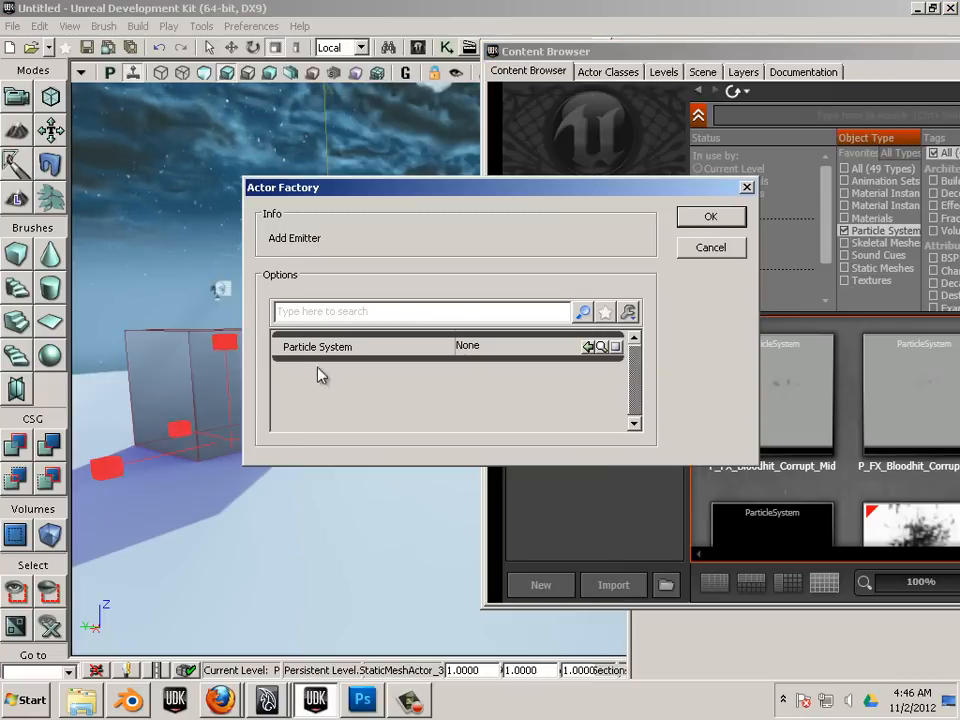
click(589, 346)
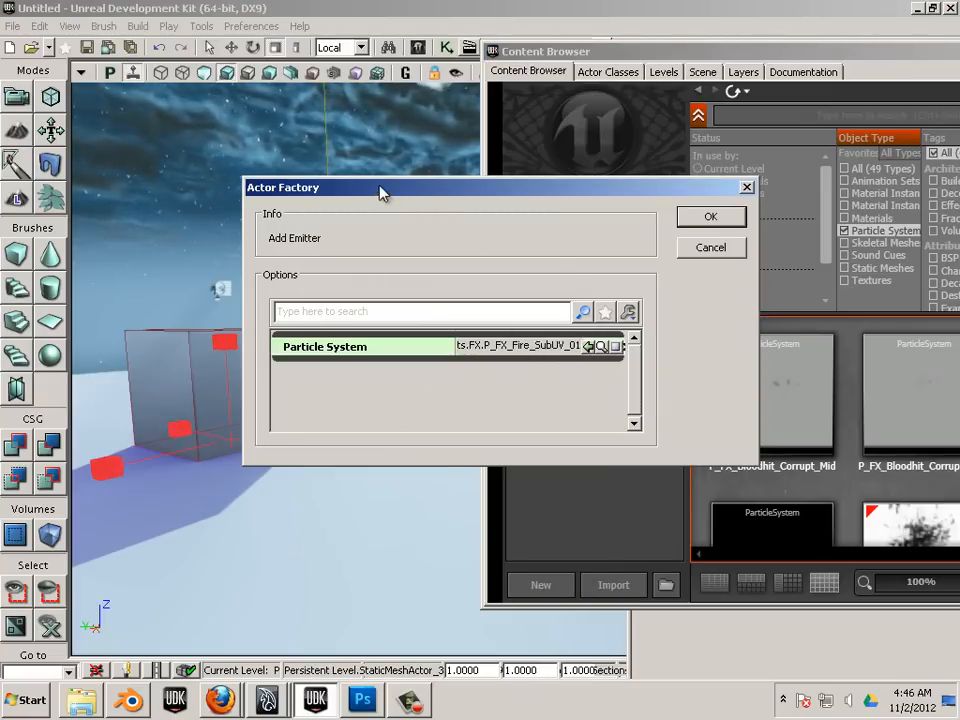
Step: Activate the move tool and shift the floor mesh sideways along its X axis relative to the cube
drag(381, 193, 676, 254)
drag(428, 366, 271, 494)
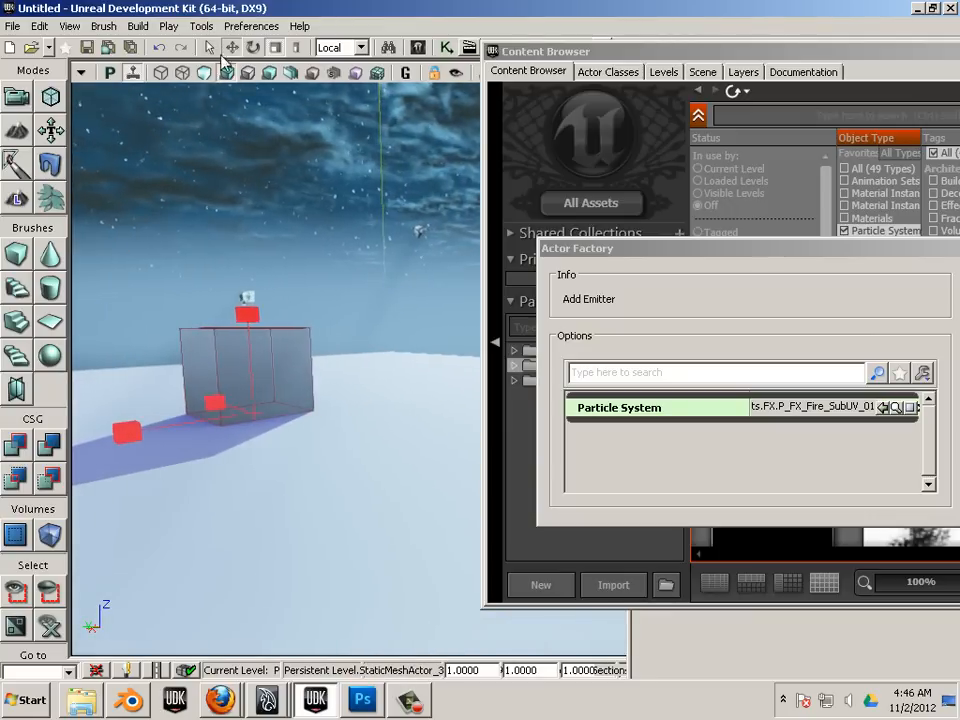
click(232, 48)
drag(152, 345, 81, 388)
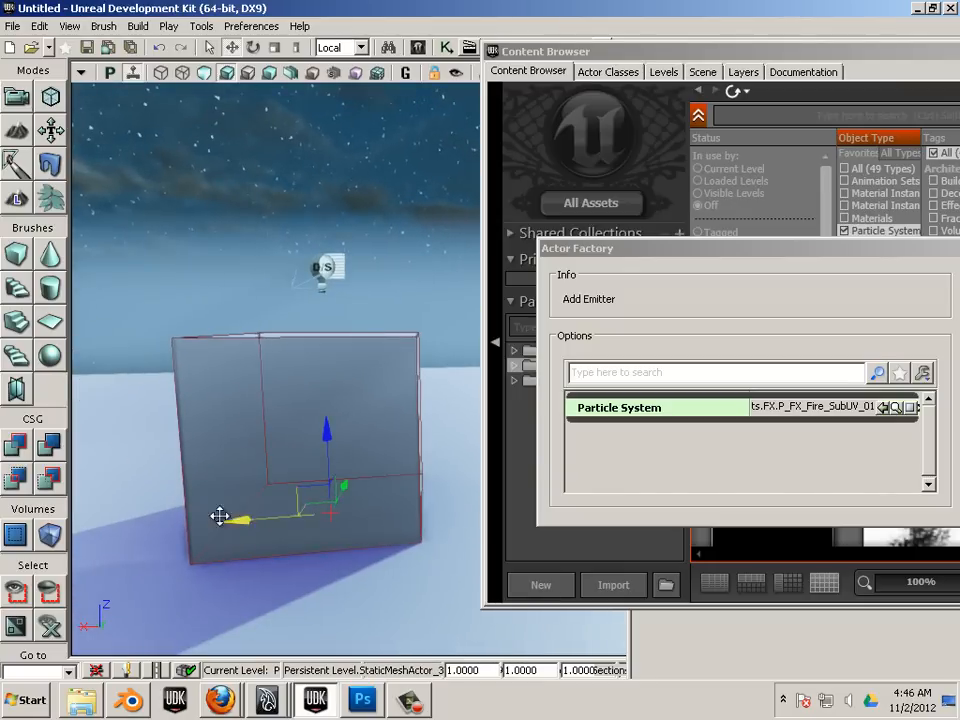
drag(220, 516, 8, 478)
drag(176, 583, 103, 598)
drag(386, 507, 423, 519)
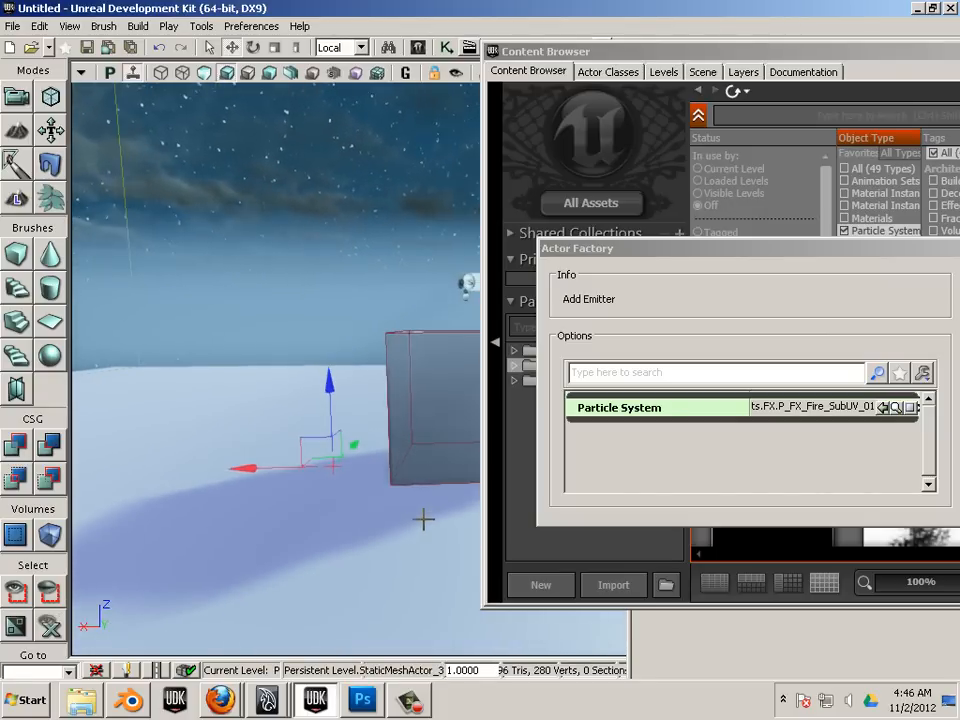
Step: Select the solid cube static mesh standing inside the builder brush and delete it
drag(319, 527, 356, 531)
drag(313, 373, 300, 333)
drag(308, 476, 321, 548)
click(356, 470)
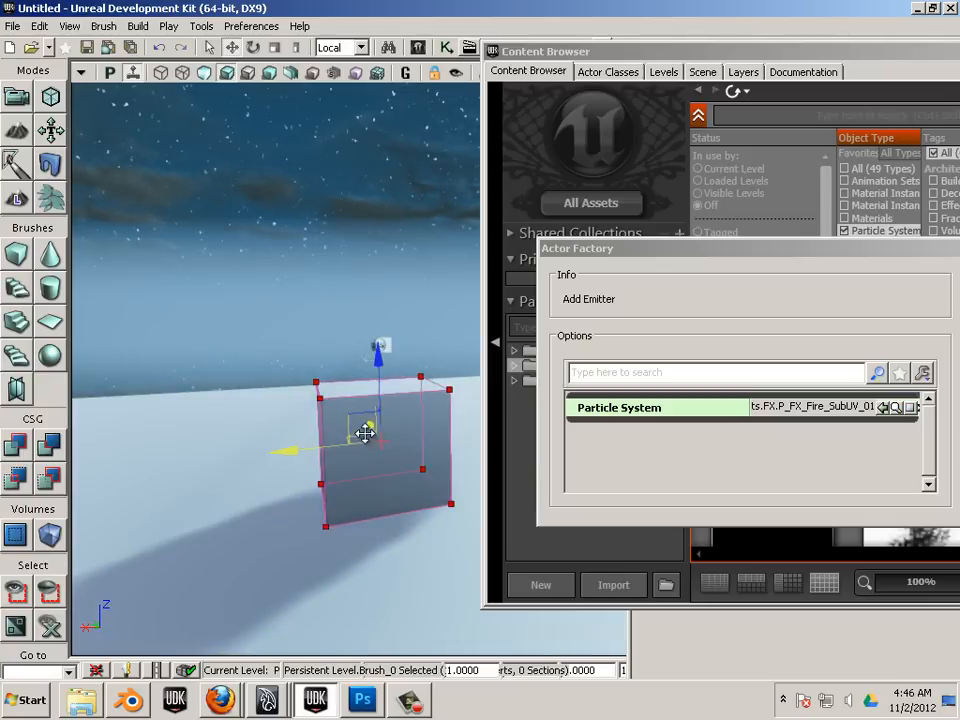
click(398, 411)
click(407, 389)
click(402, 419)
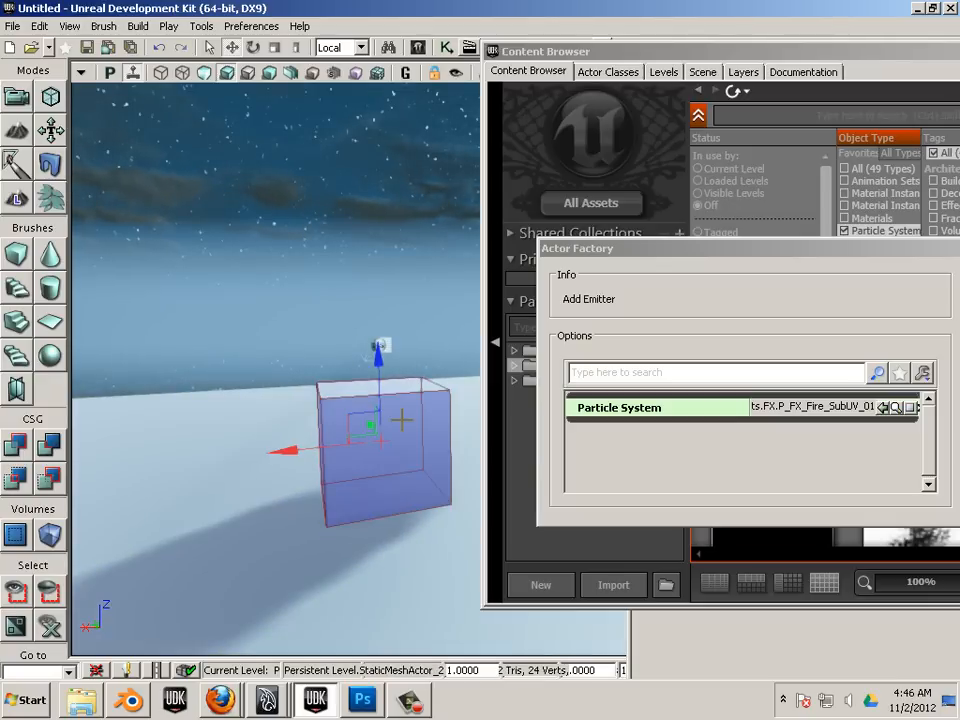
key(Delete)
Step: Add the emitter with the P_FX_Fire_SubUV_01 particle system and lower it vertically to the floor
mouse_move(388, 424)
mouse_down()
mouse_move(360, 525)
mouse_move(431, 535)
mouse_move(381, 506)
mouse_move(387, 498)
mouse_up()
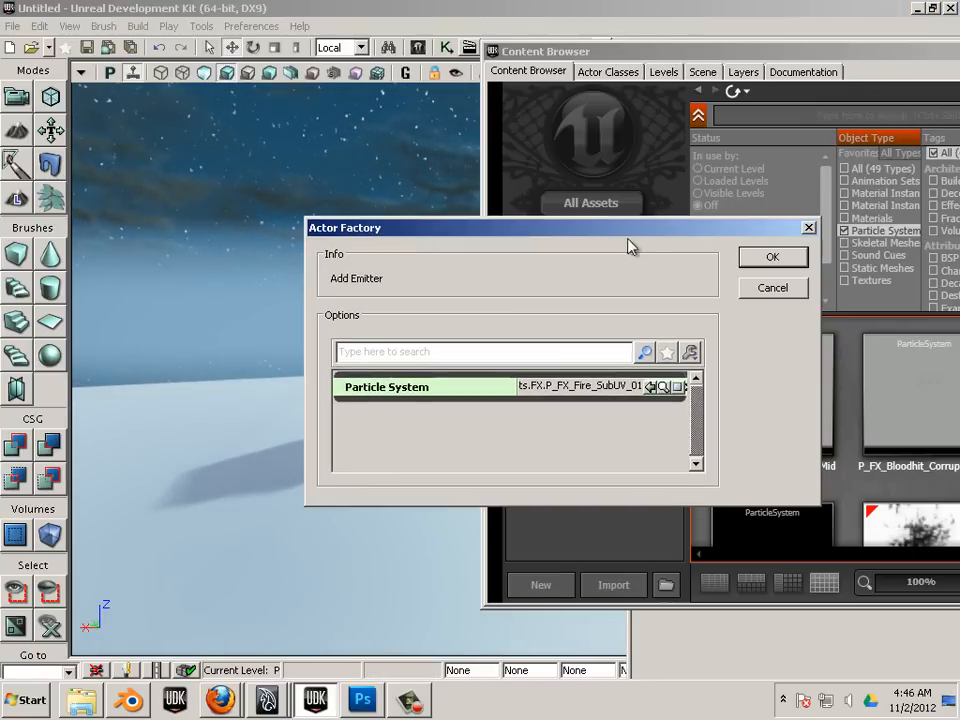
click(764, 258)
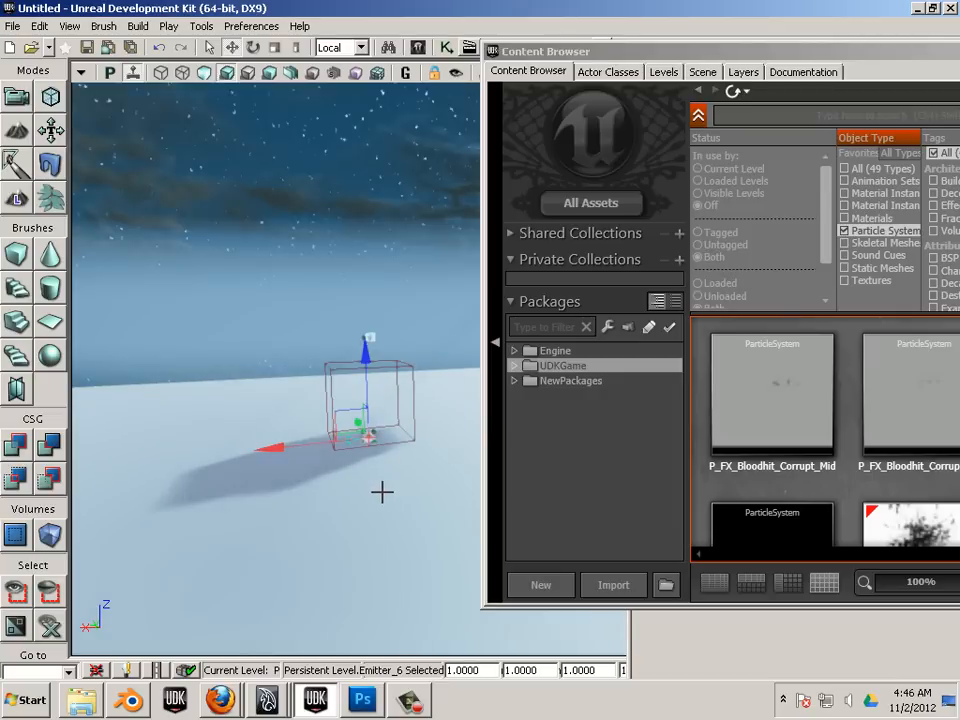
drag(381, 493, 380, 390)
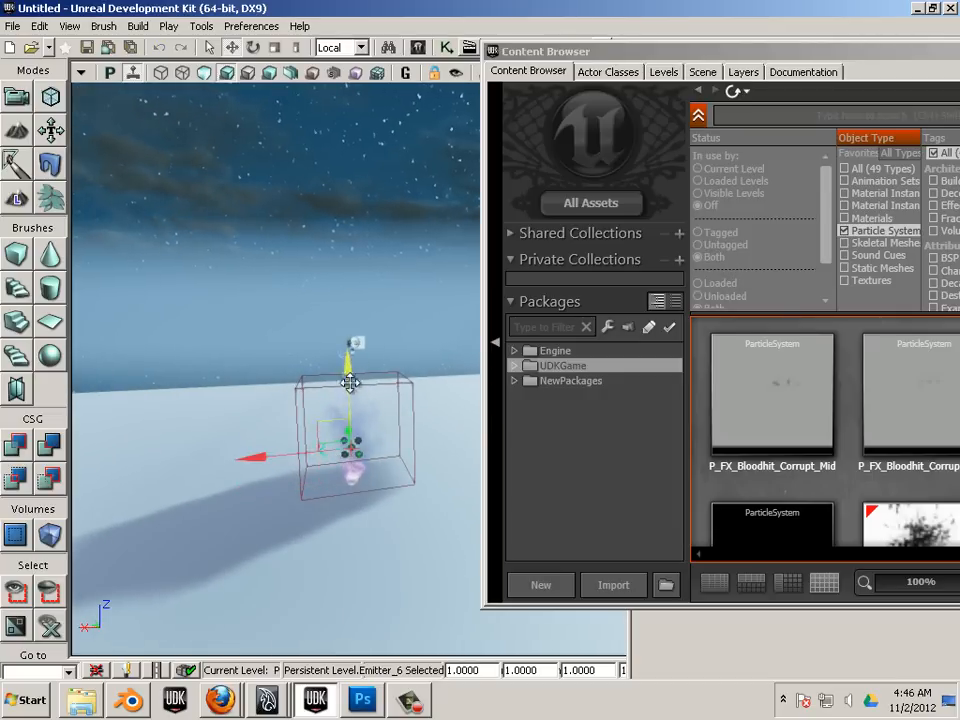
Step: Enlarge the fire emitter uniformly with the scaling tool and view the flame from further back
click(293, 48)
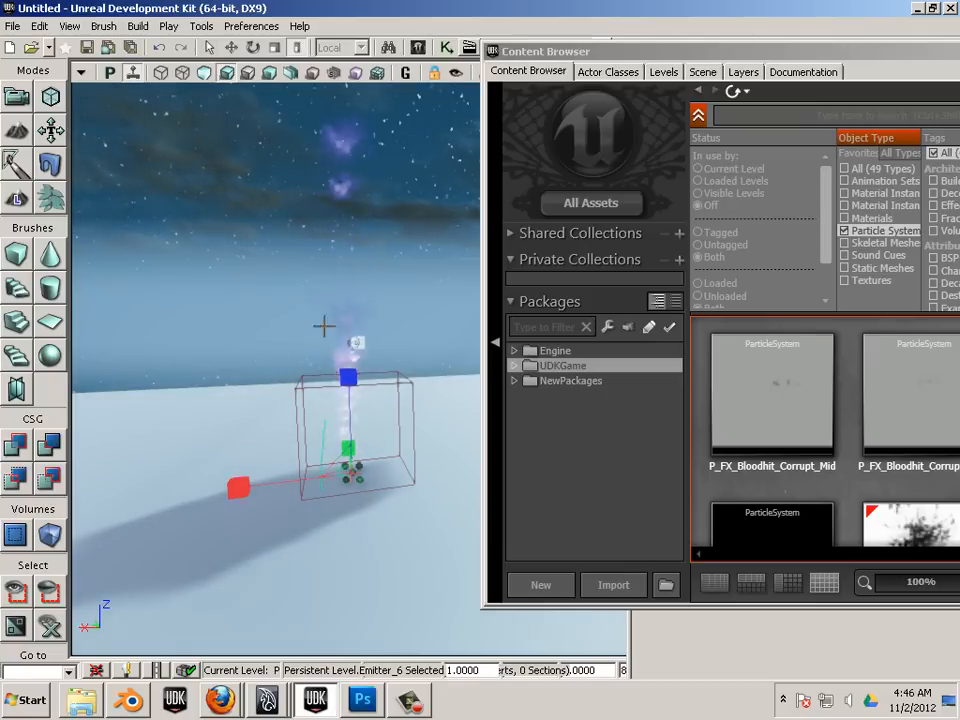
click(274, 47)
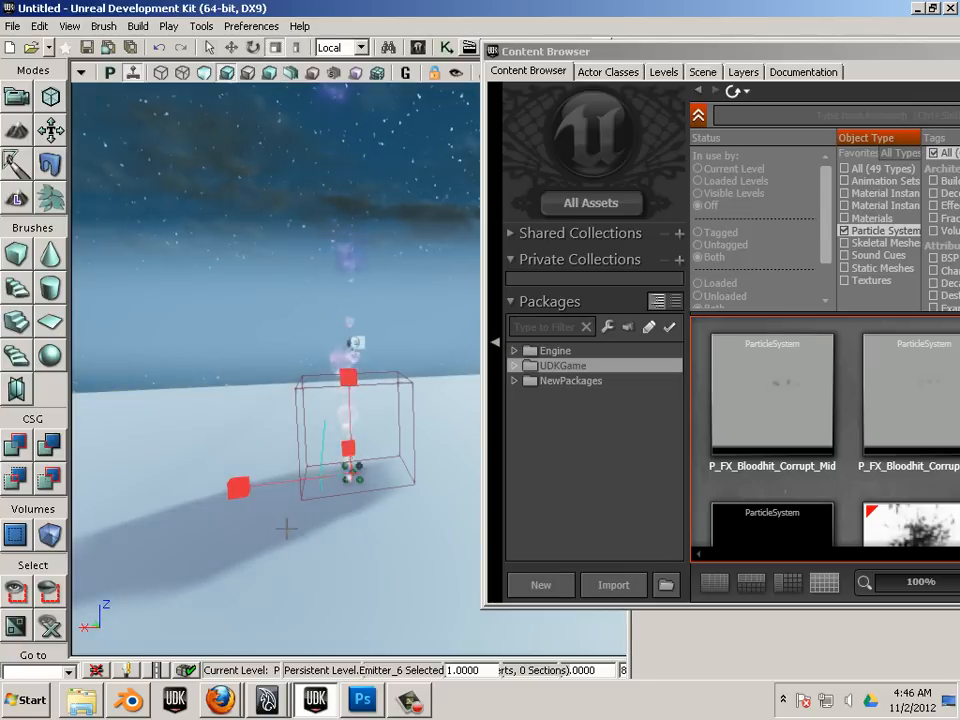
drag(69, 473, 73, 449)
click(296, 47)
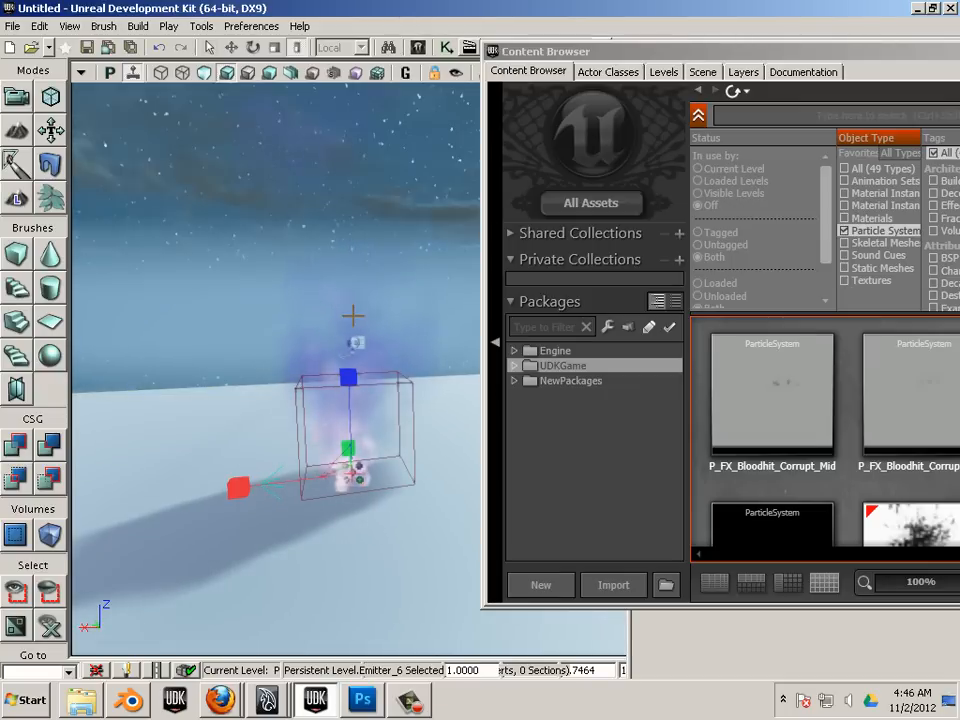
drag(343, 482, 352, 562)
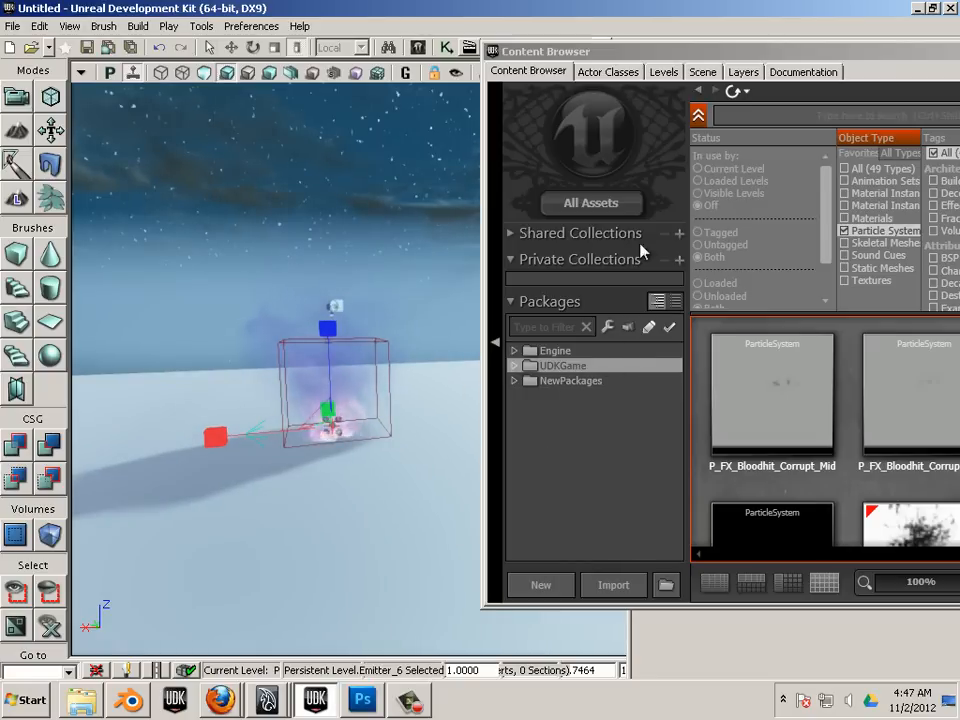
Step: Find the P_FX_Smoke_SubUV_01 particle system in the Content Browser and add it as an emitter at the fire's base
drag(650, 52, 406, 13)
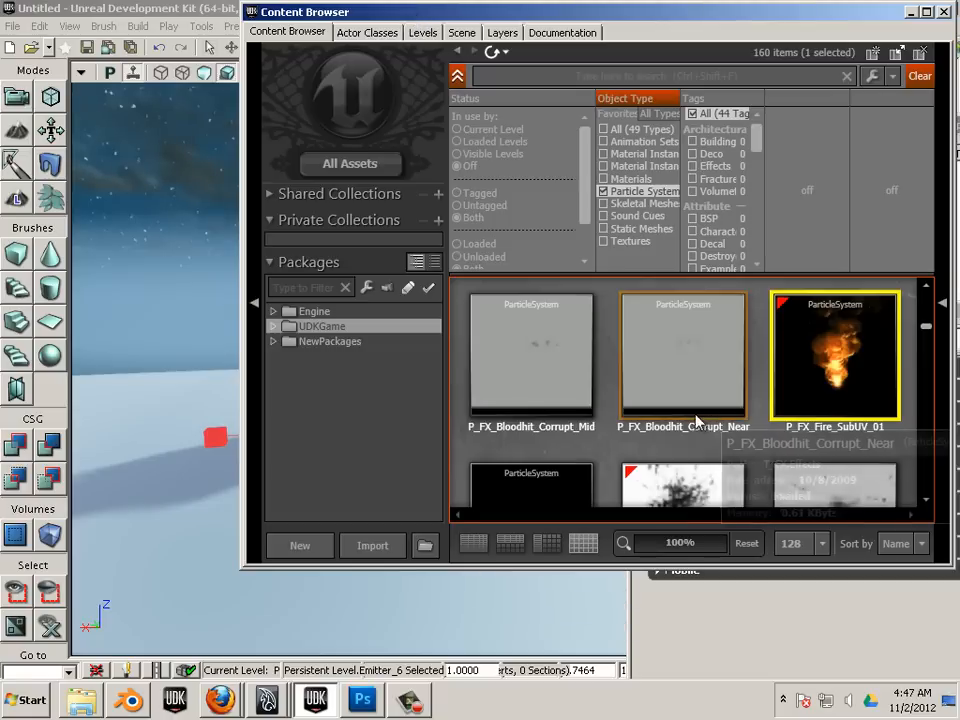
scroll(674, 430, down, 3)
scroll(660, 418, down, 10)
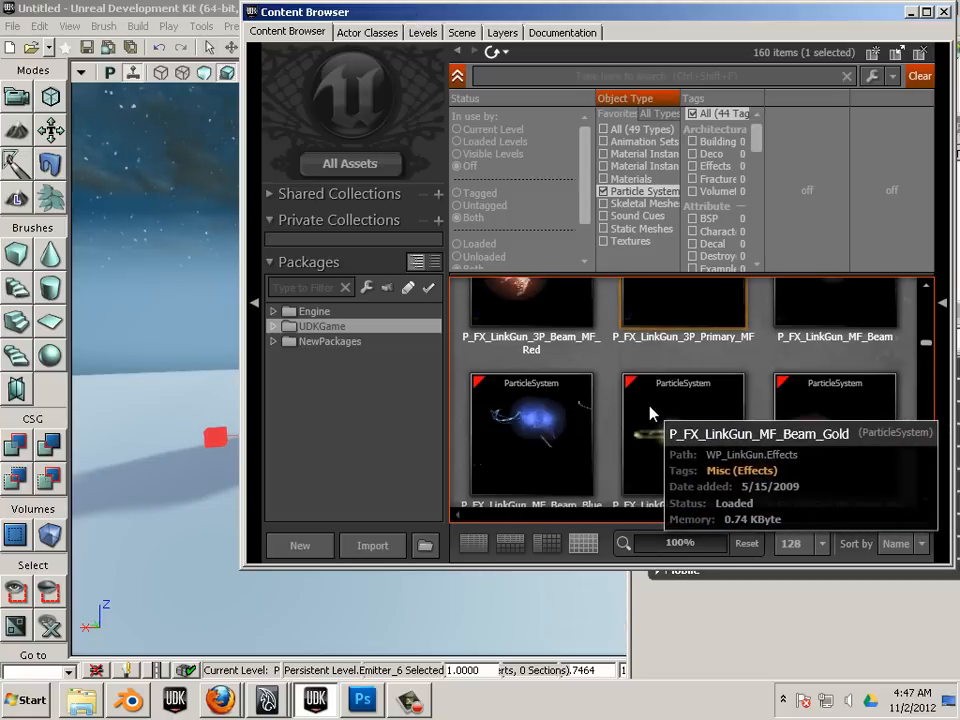
scroll(724, 435, down, 3)
scroll(724, 435, up, 1)
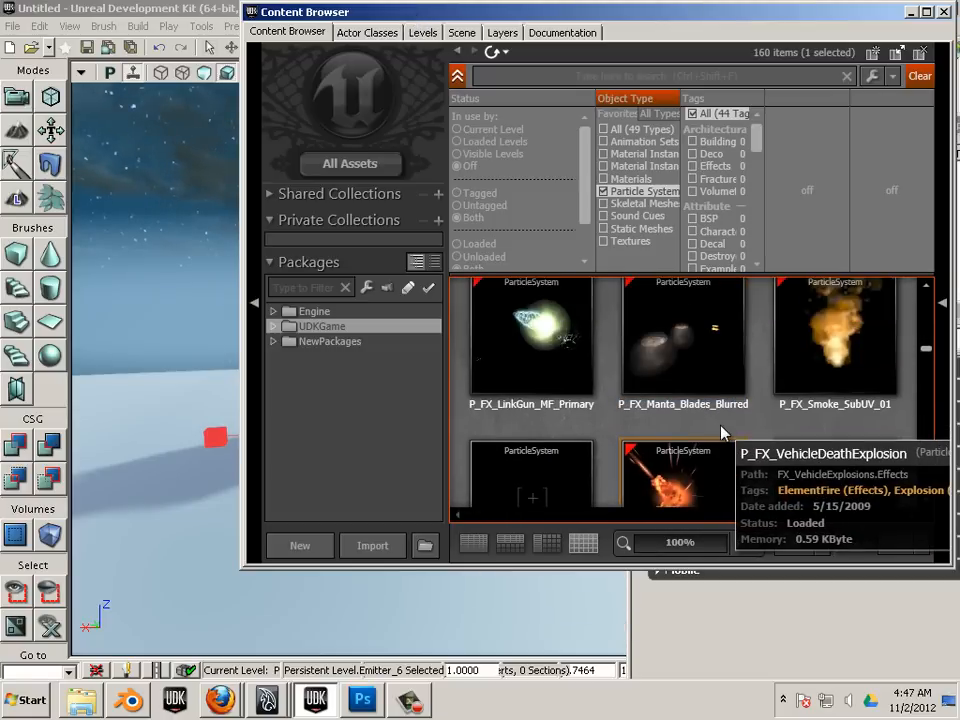
click(853, 410)
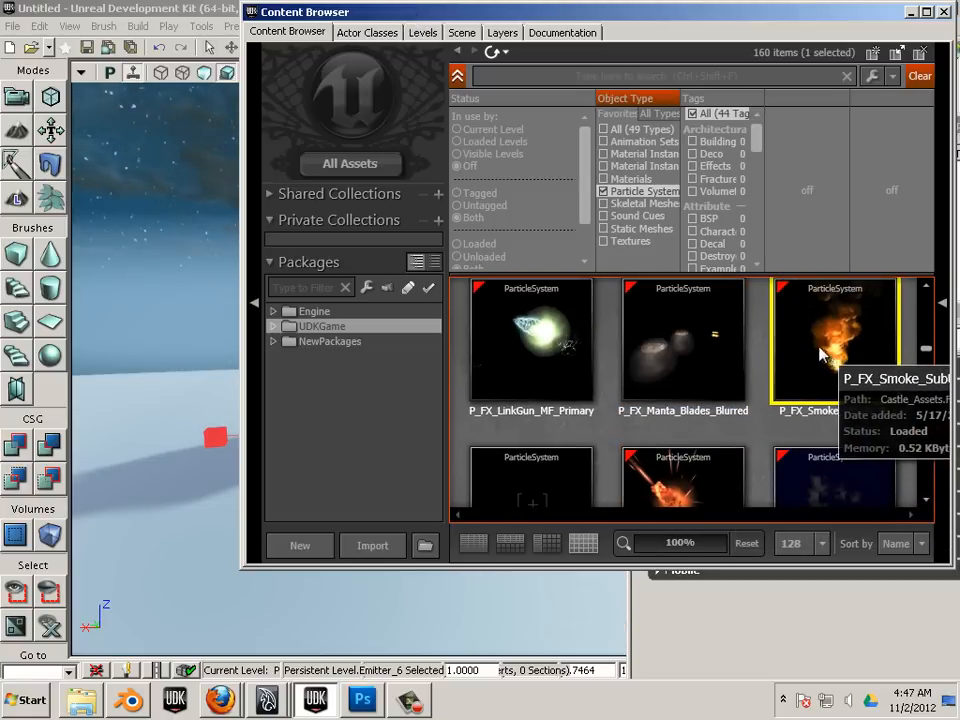
drag(330, 5, 559, 54)
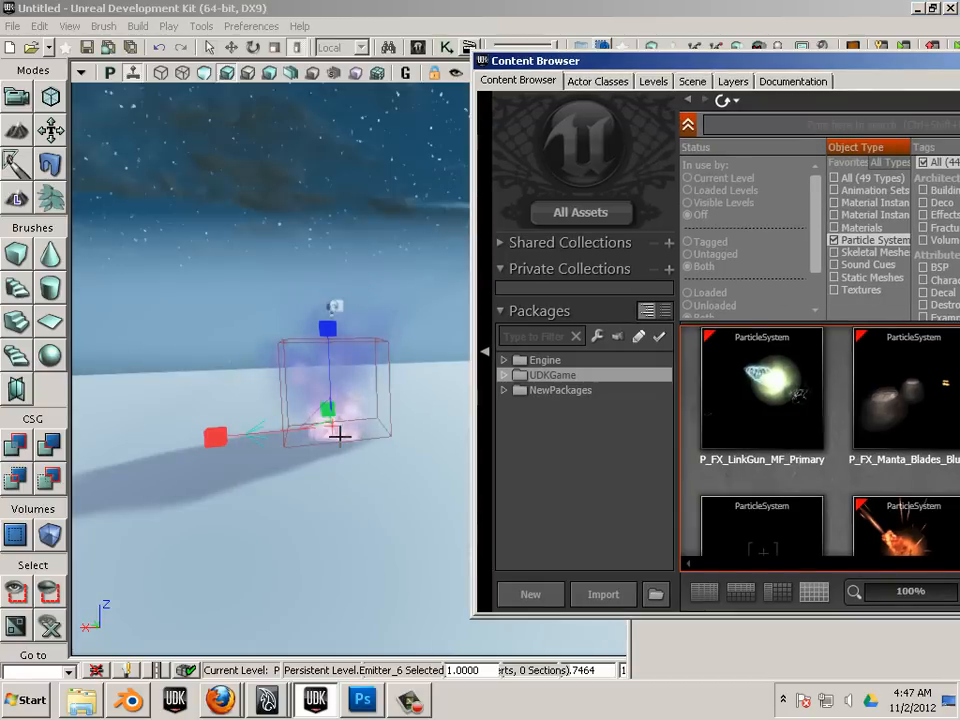
right_click(336, 434)
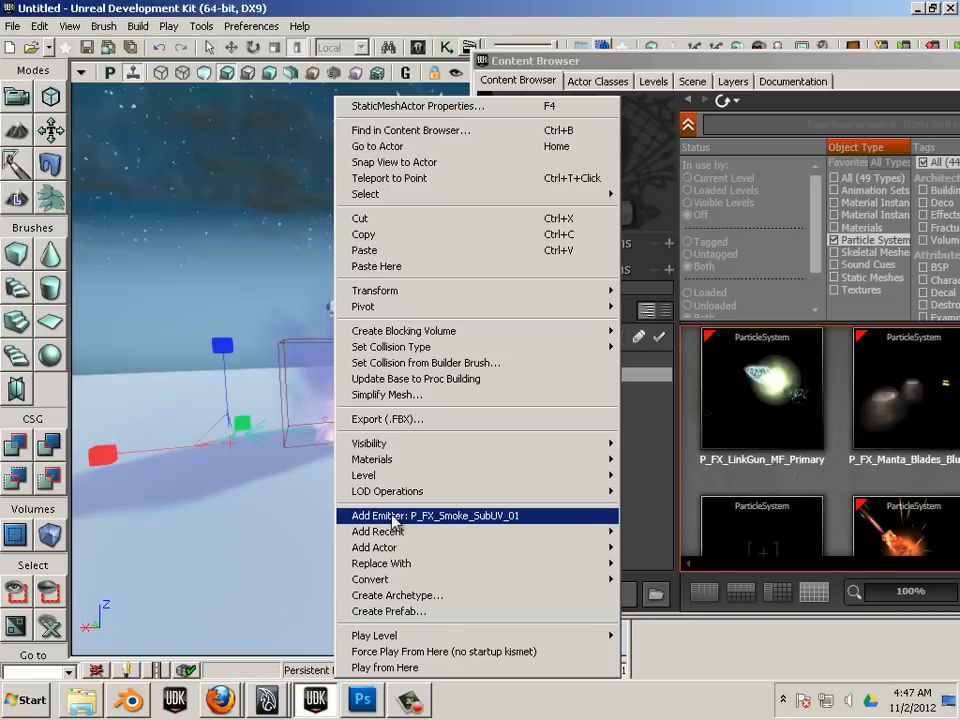
click(455, 517)
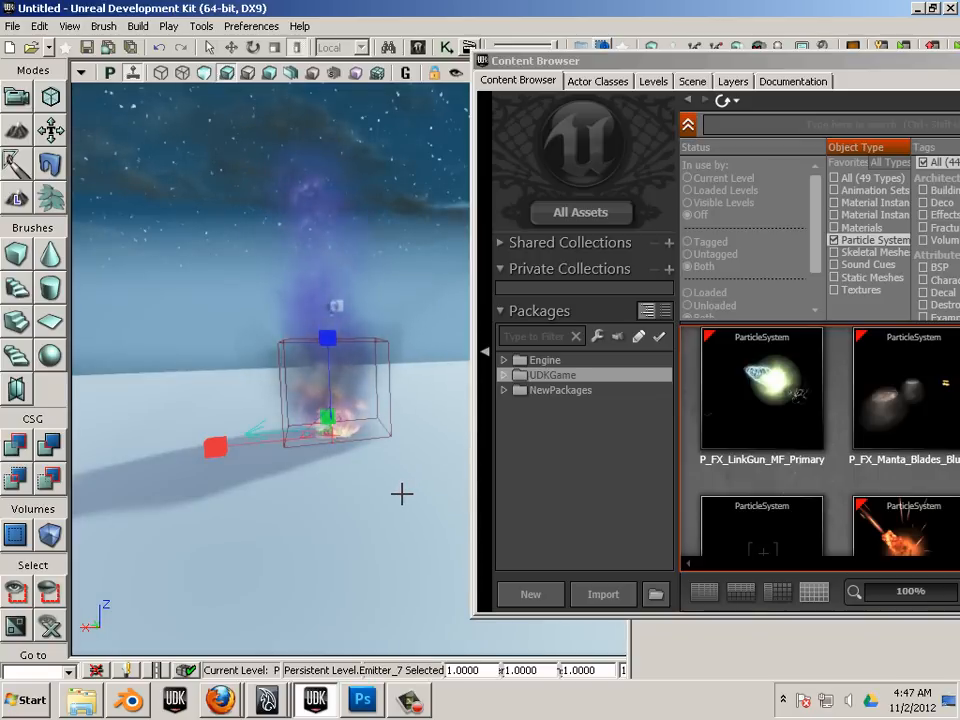
Step: Scale the smoke emitter uniformly to about 2.25 and raise it slightly above the fire
click(275, 50)
drag(222, 442, 58, 431)
drag(222, 453, 266, 450)
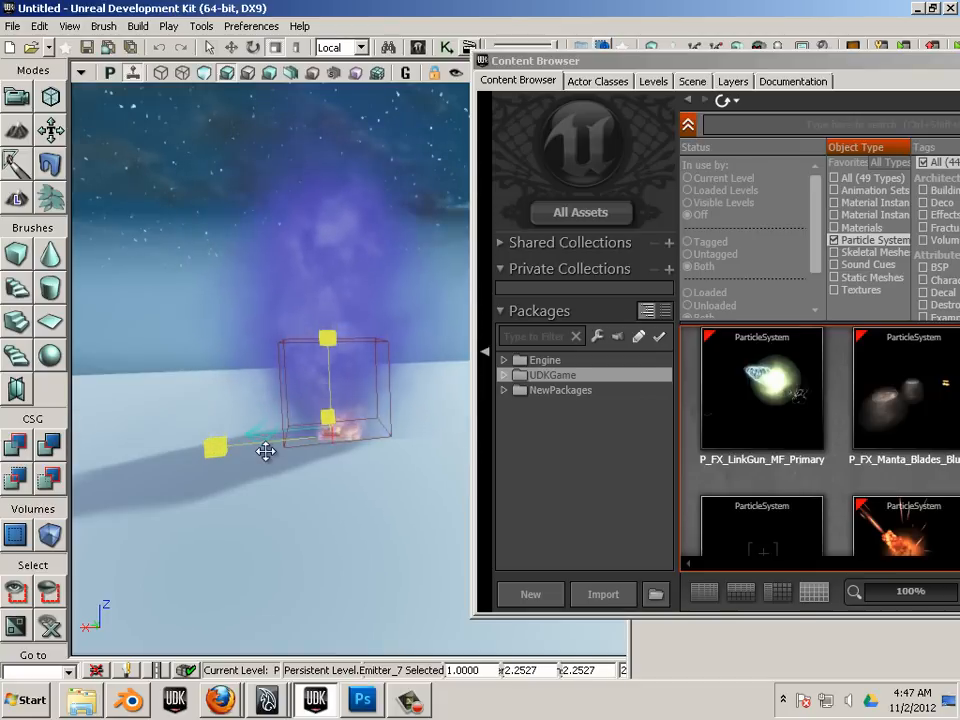
click(233, 50)
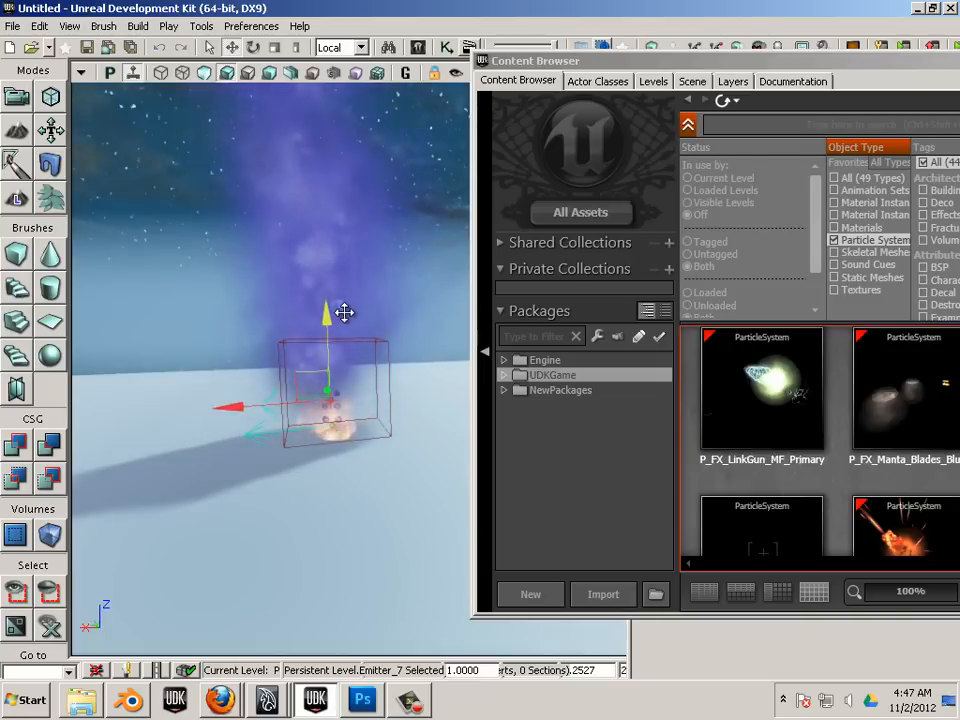
drag(401, 500, 330, 455)
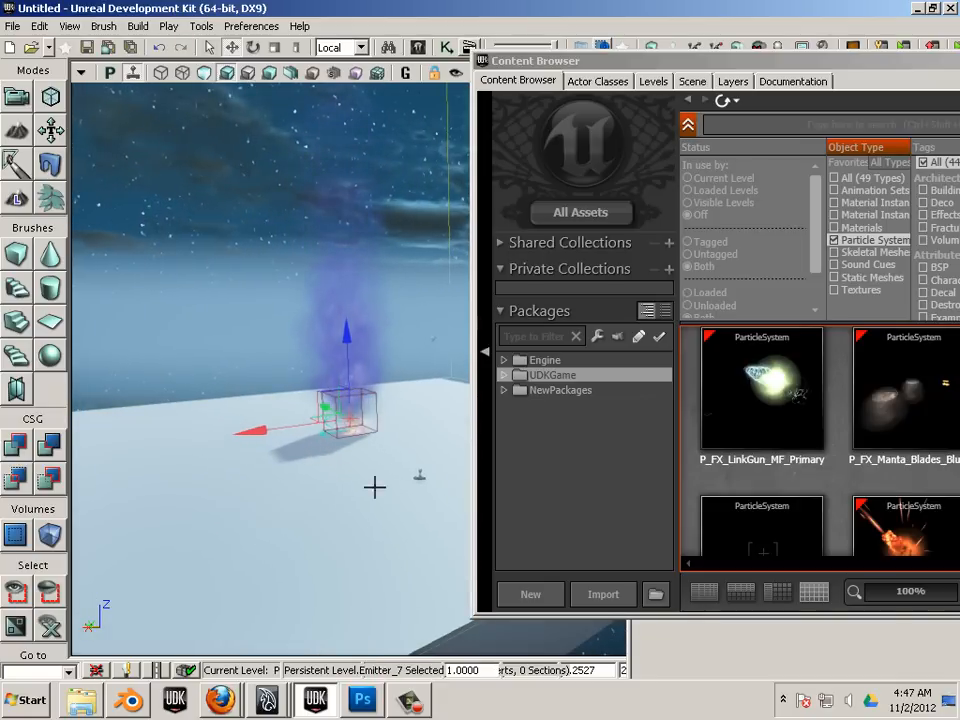
Step: Try to add a FogVolumeSphericalDensityInfo actor on the floor beside the smoke emitter
right_drag(361, 455, 365, 463)
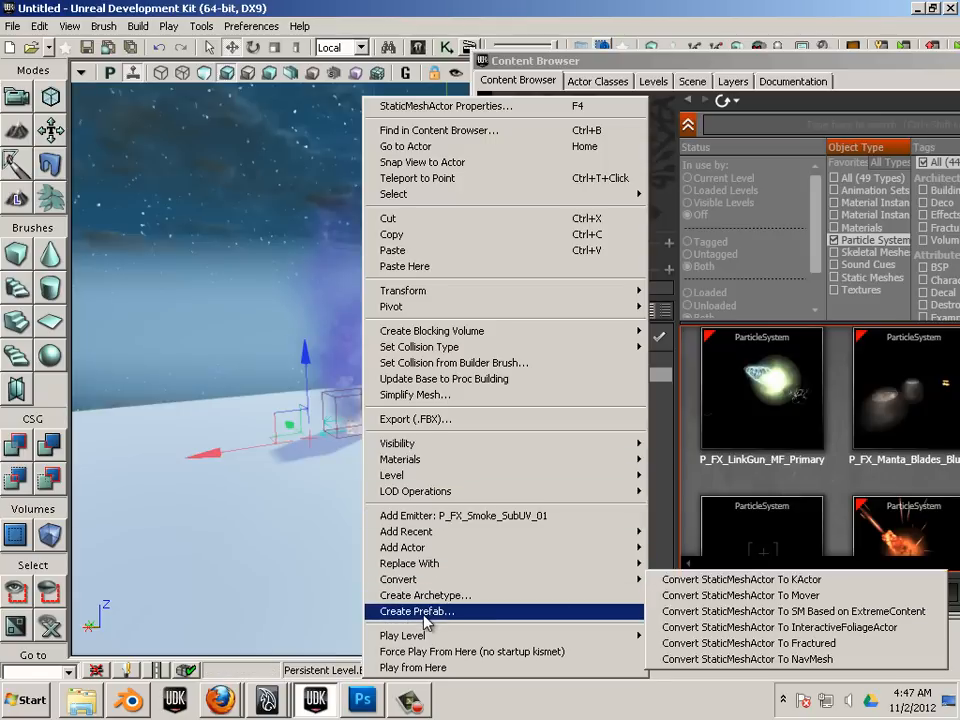
mouse_move(424, 553)
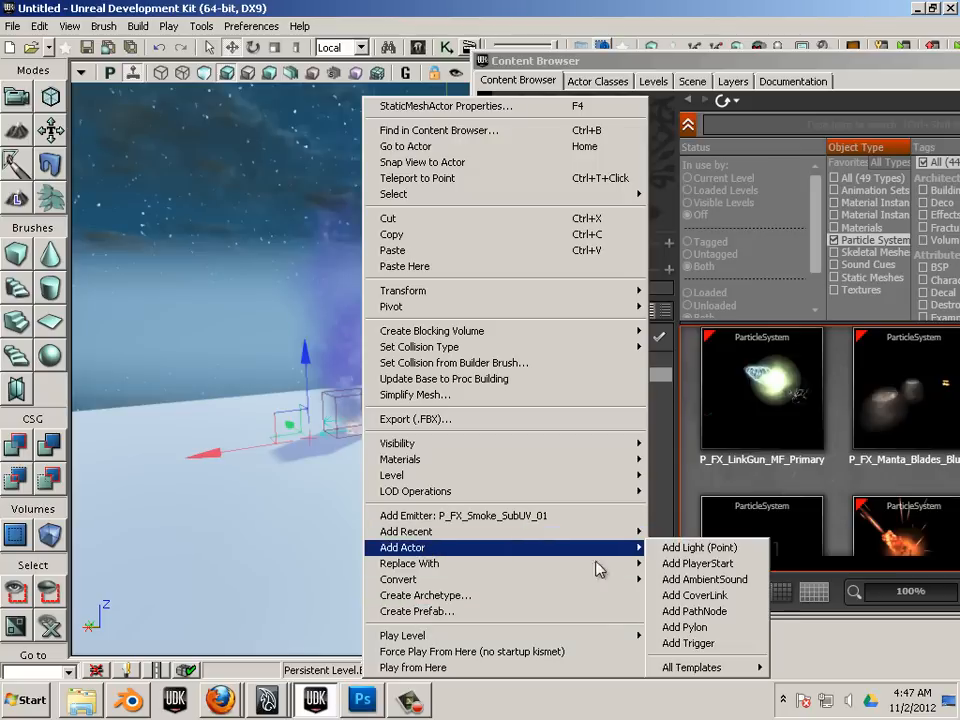
mouse_move(729, 669)
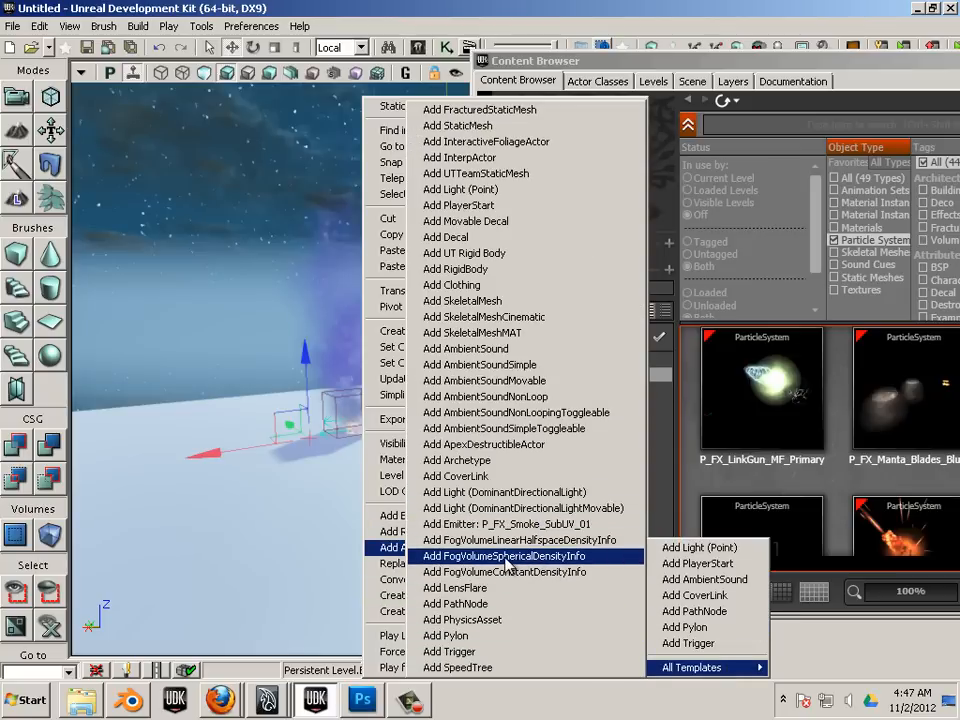
click(507, 556)
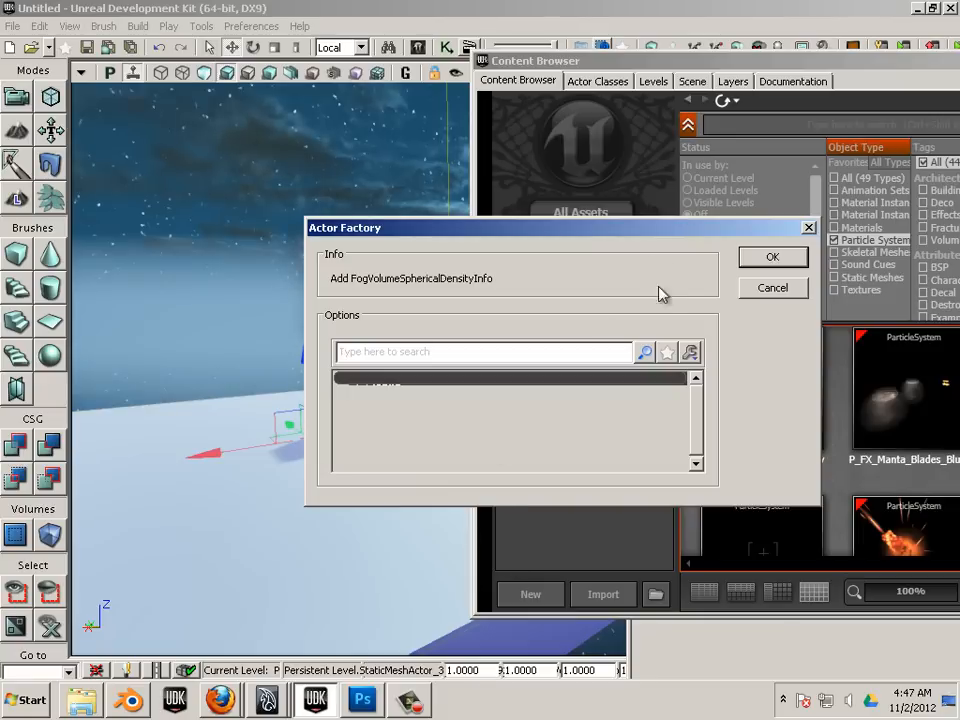
click(772, 259)
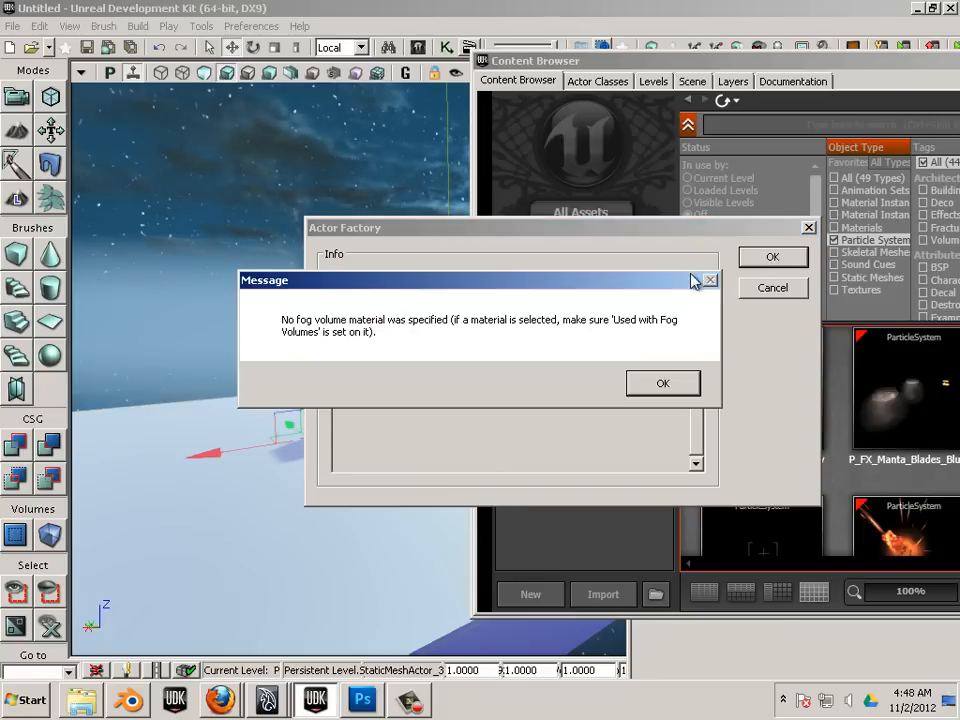
click(660, 384)
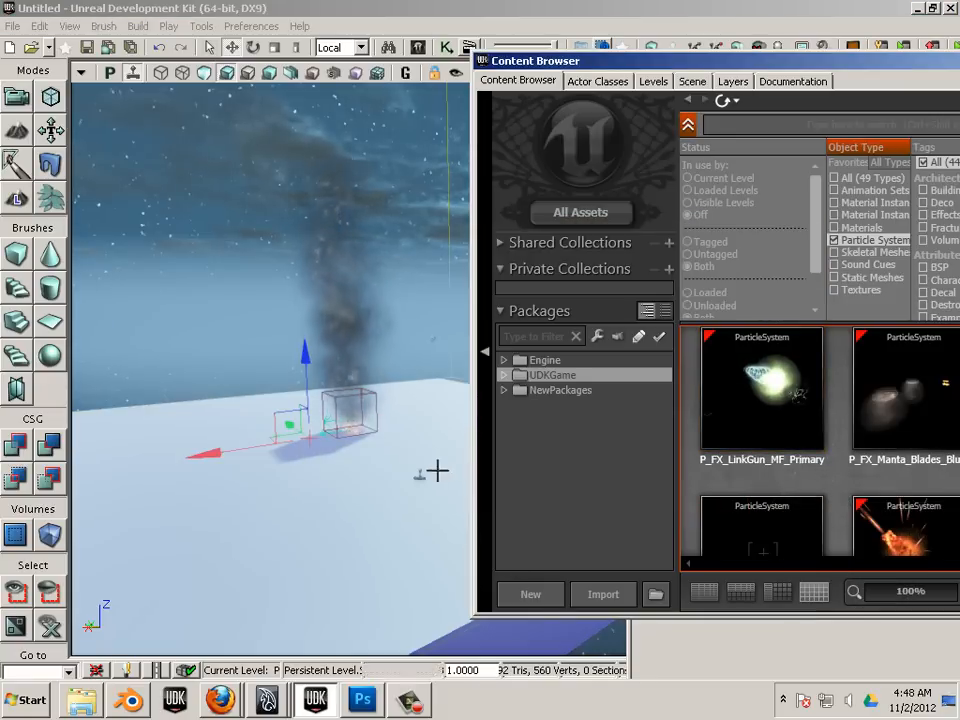
Step: Add a FogVolumeSphericalDensityInfo actor on the floor in front of the builder brush
right_click(367, 440)
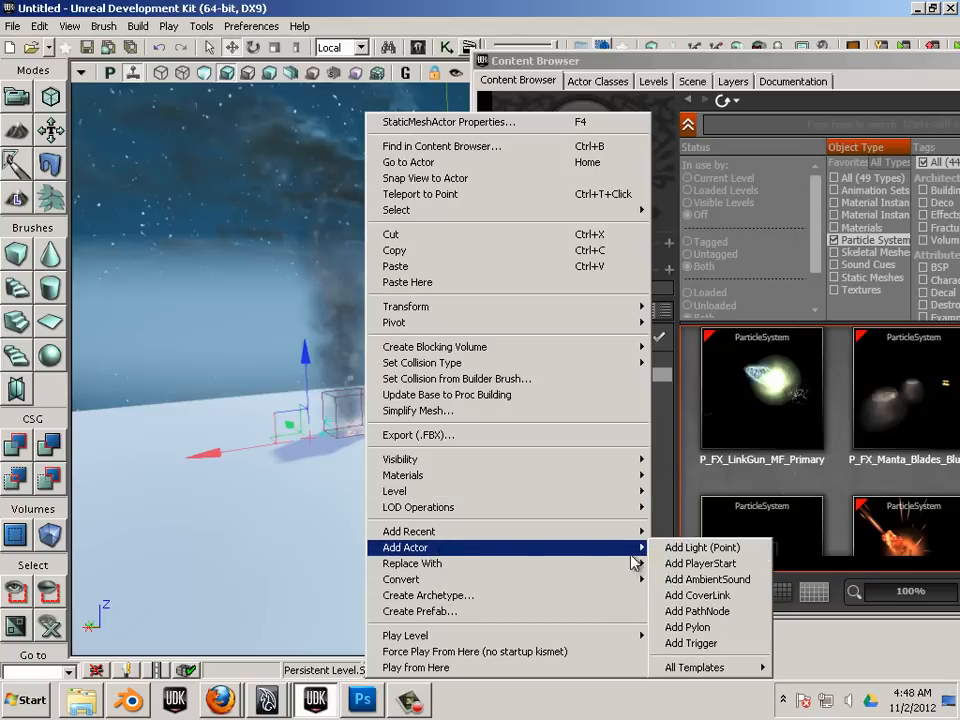
mouse_move(710, 670)
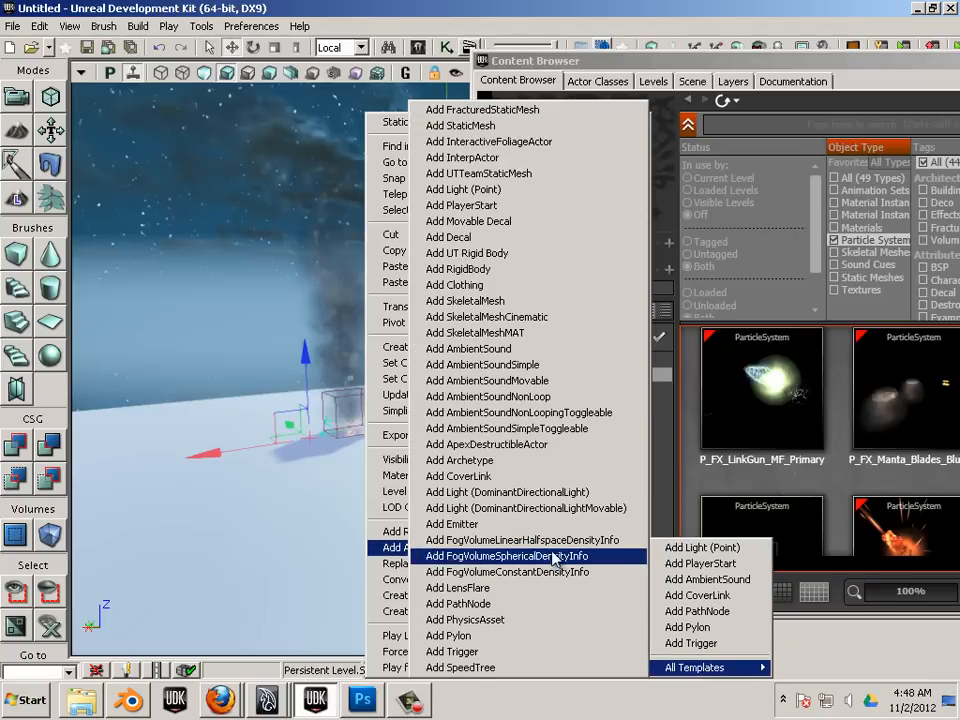
click(515, 557)
click(770, 258)
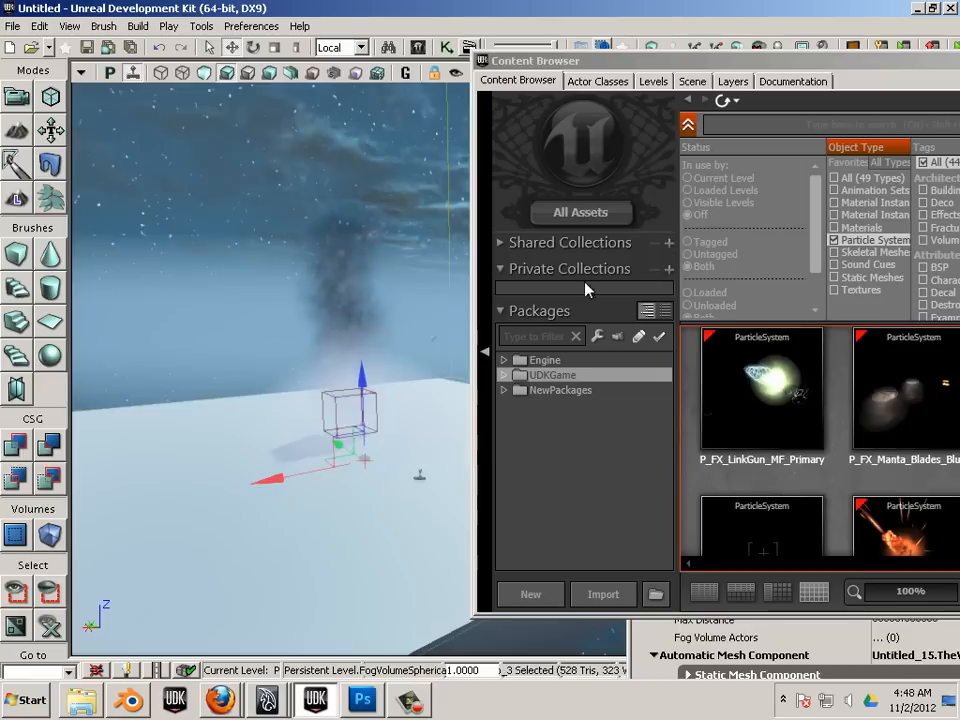
Step: Raise the spherical fog volume along its Z axis until it sits high above the smoke column
drag(366, 379, 401, 68)
drag(577, 61, 774, 211)
drag(418, 315, 417, 422)
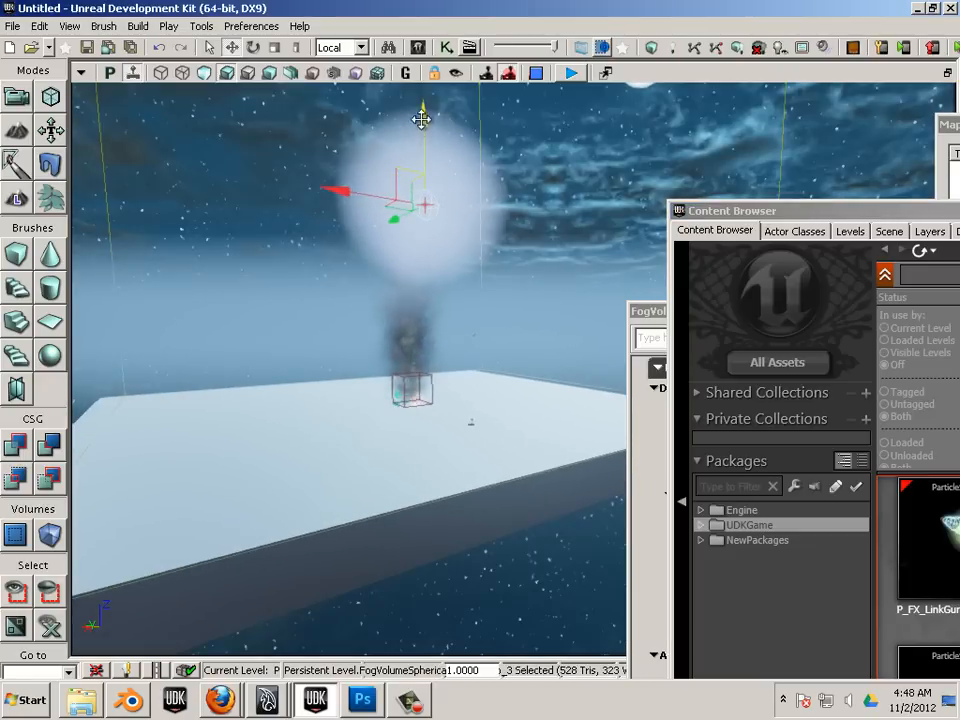
drag(422, 118, 424, 86)
drag(483, 325, 505, 271)
Step: Scale the spherical fog volume up uniformly so that it envelops the sky area above the floor
click(276, 48)
mouse_move(274, 313)
mouse_down()
mouse_move(77, 375)
mouse_move(72, 432)
mouse_move(152, 429)
mouse_move(276, 318)
mouse_up()
drag(432, 439, 409, 491)
right_drag(409, 491, 430, 428)
drag(369, 238, 280, 173)
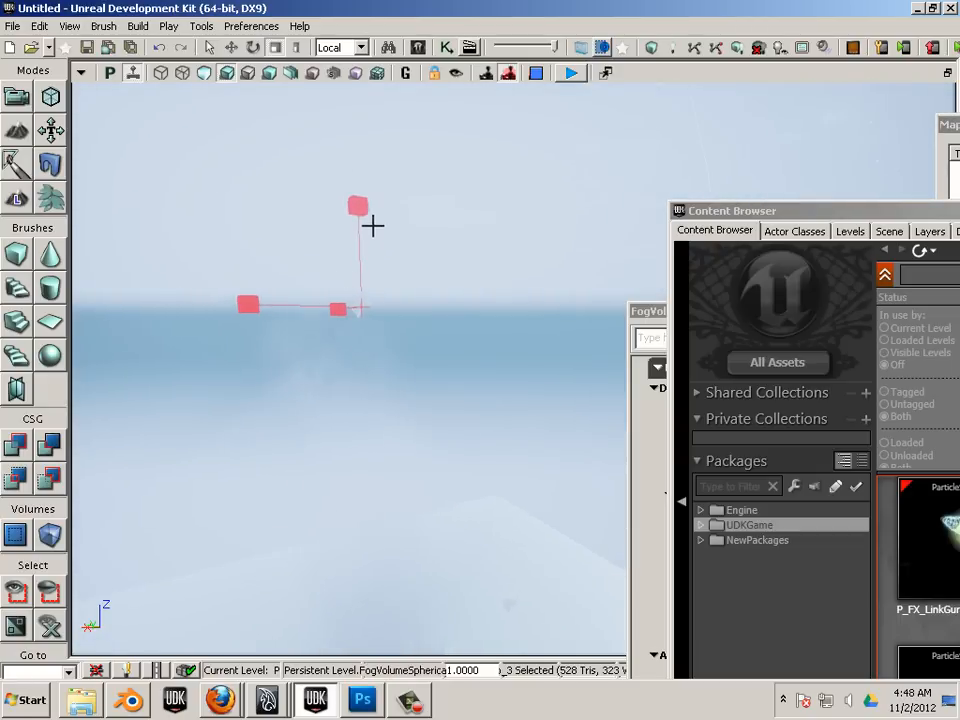
Step: Darken the spherical fog volume's Simple Light Color by lowering its brightness value to 0.09
double_click(361, 304)
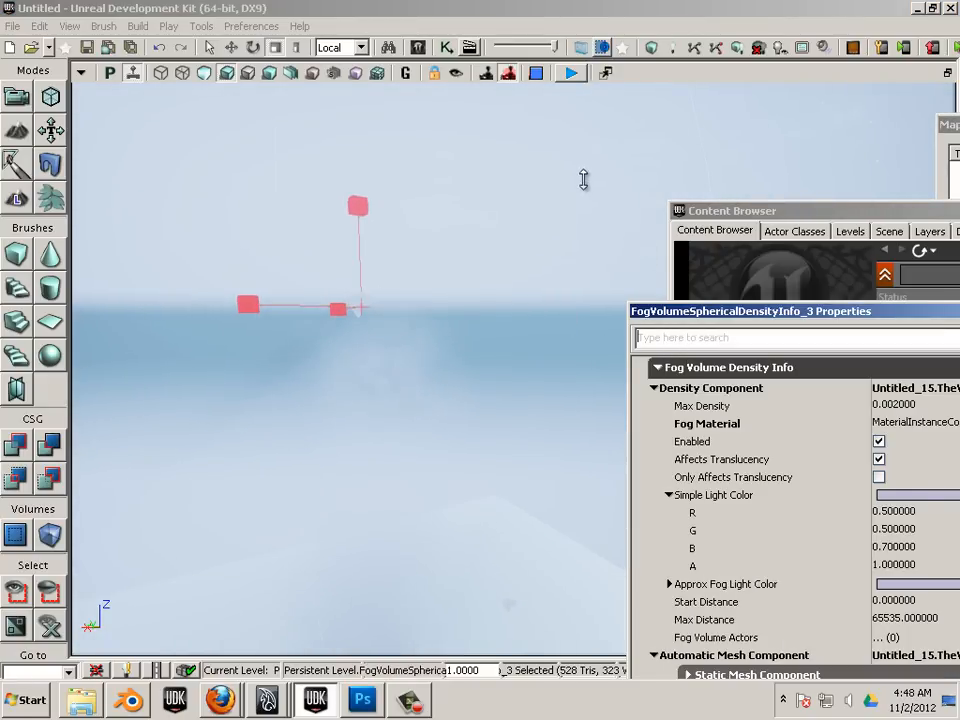
drag(747, 315, 556, 112)
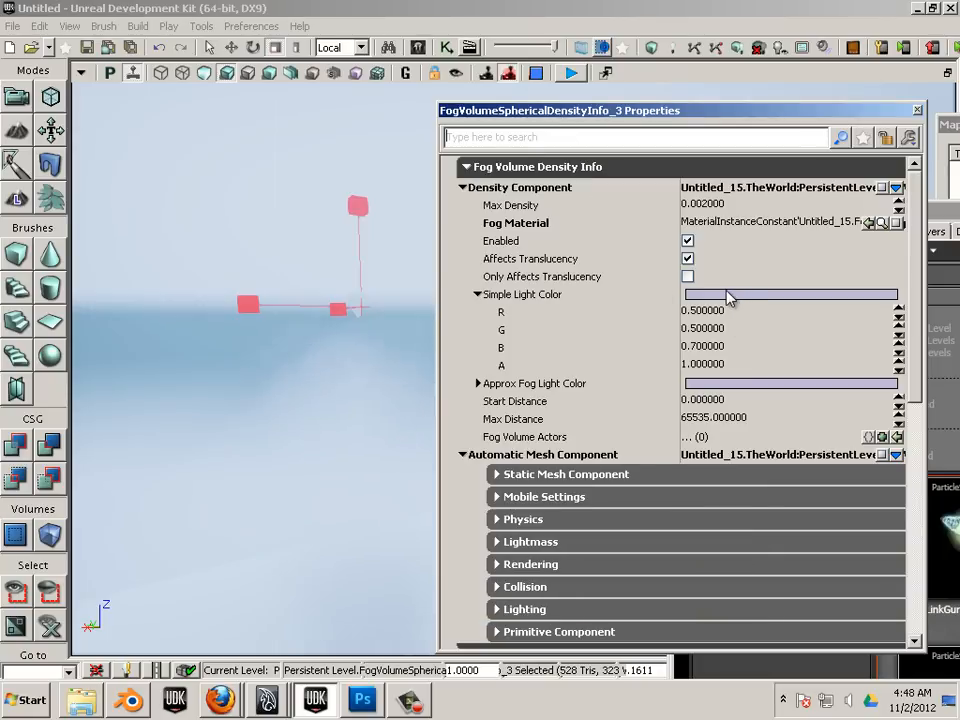
click(728, 296)
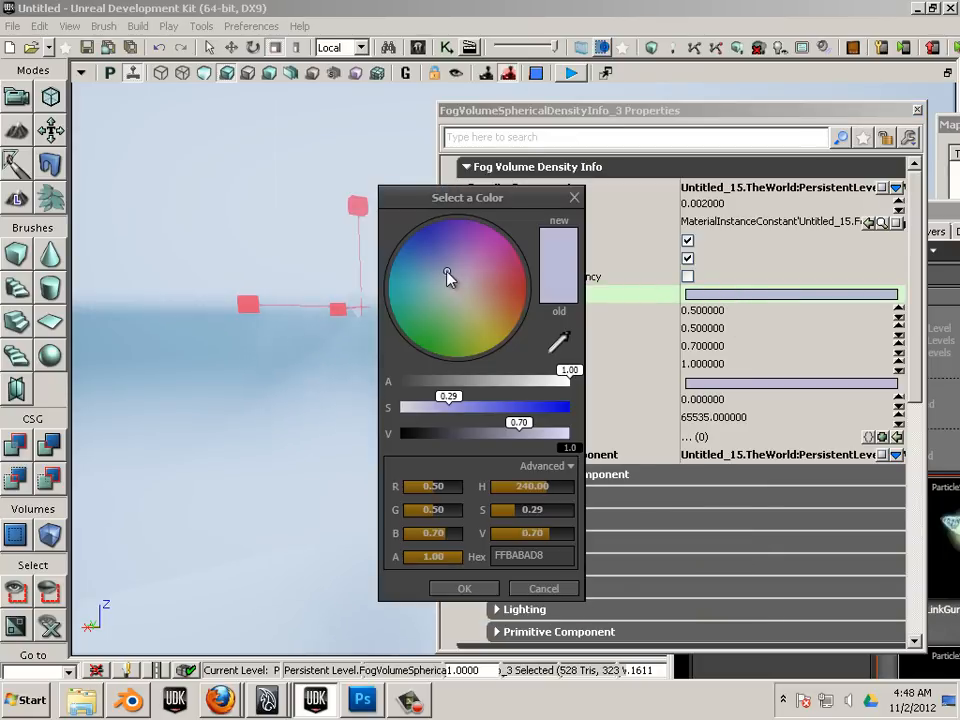
drag(495, 441, 416, 436)
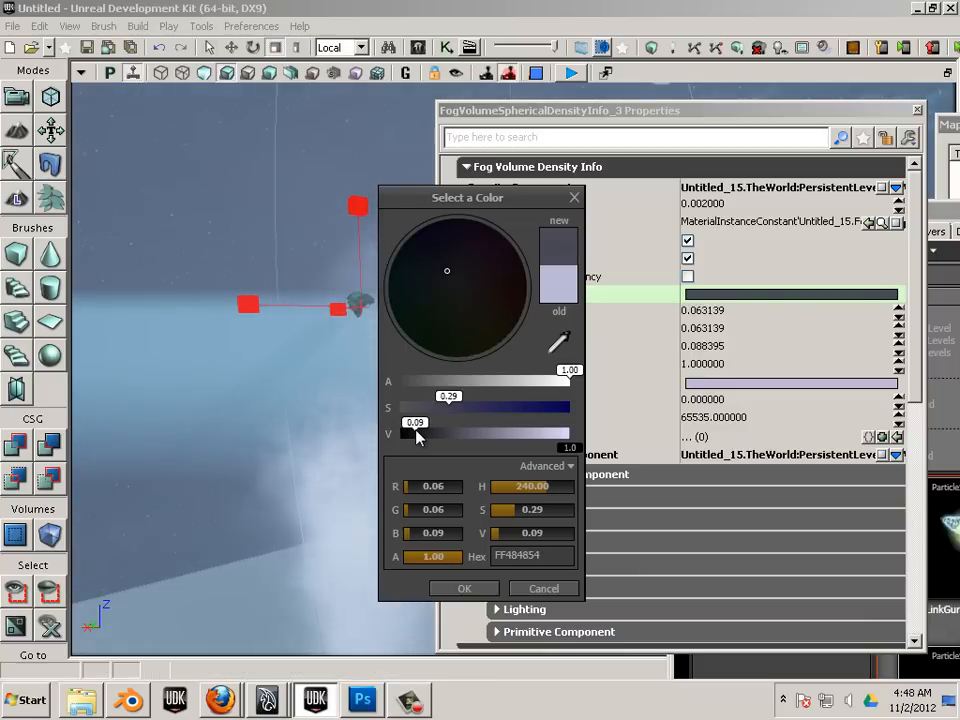
click(450, 589)
drag(315, 499, 347, 561)
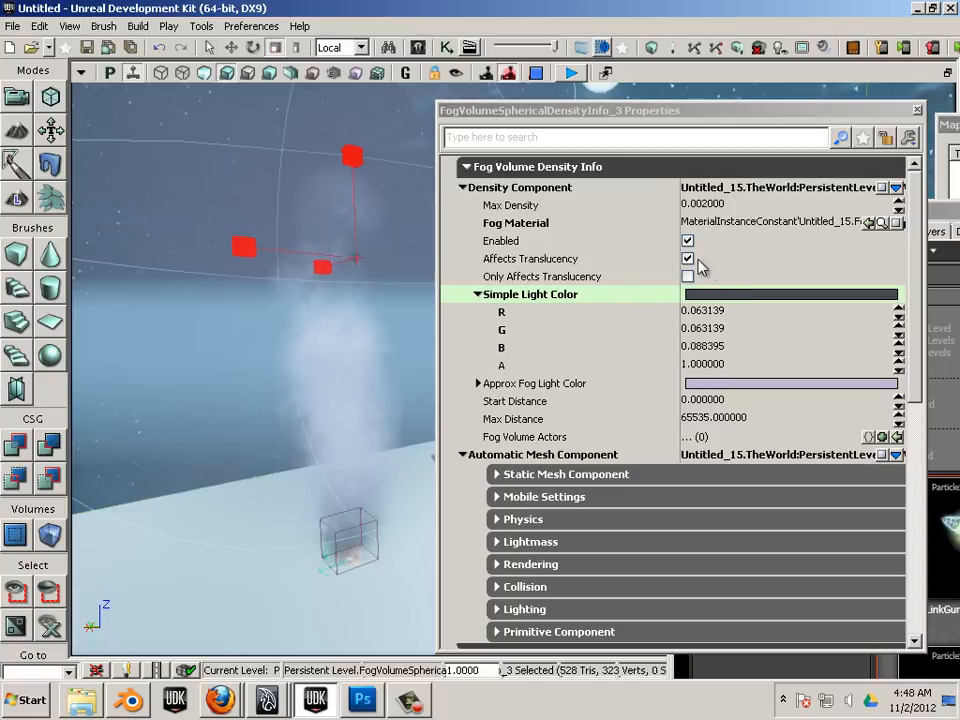
Step: Turn off Affects Translucency for the spherical fog volume and move it slightly higher along its Z axis
click(687, 259)
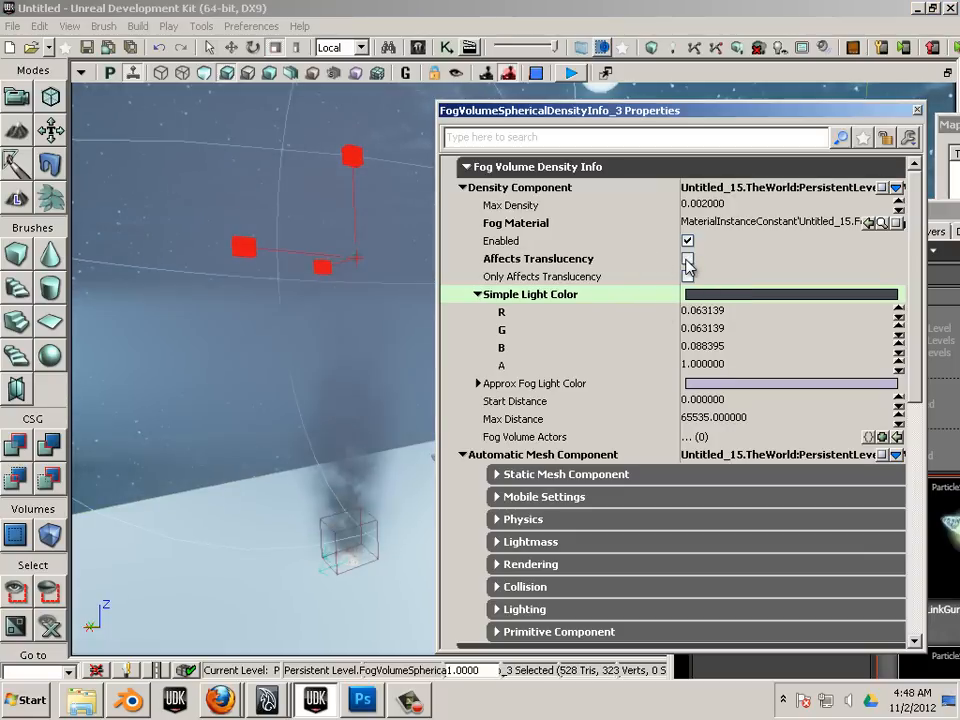
drag(370, 486, 361, 534)
drag(235, 270, 95, 276)
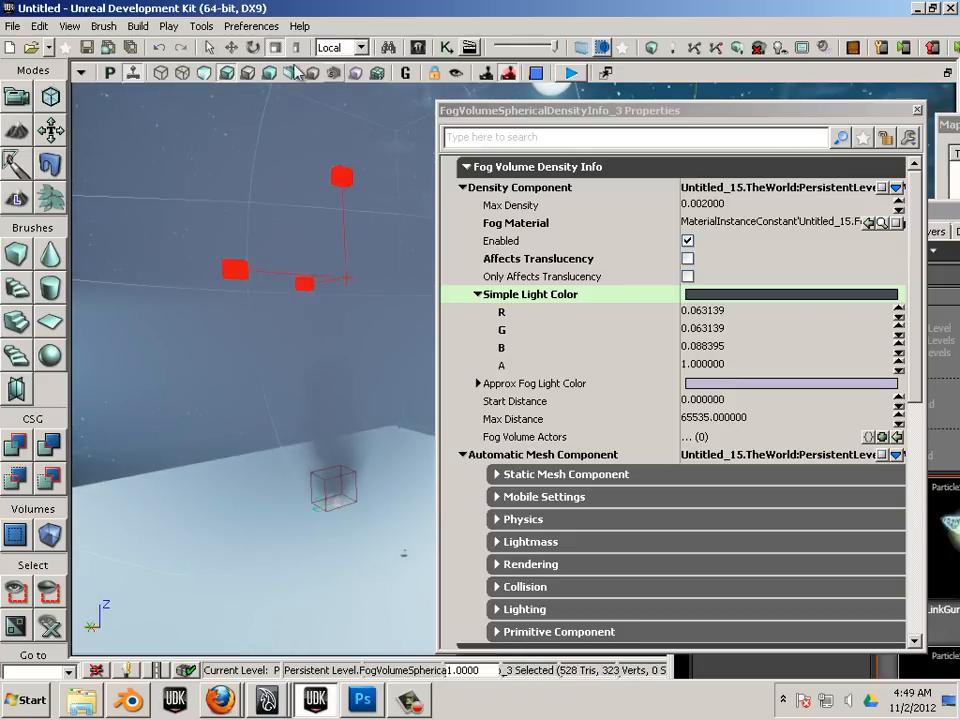
click(232, 48)
drag(338, 186, 349, 121)
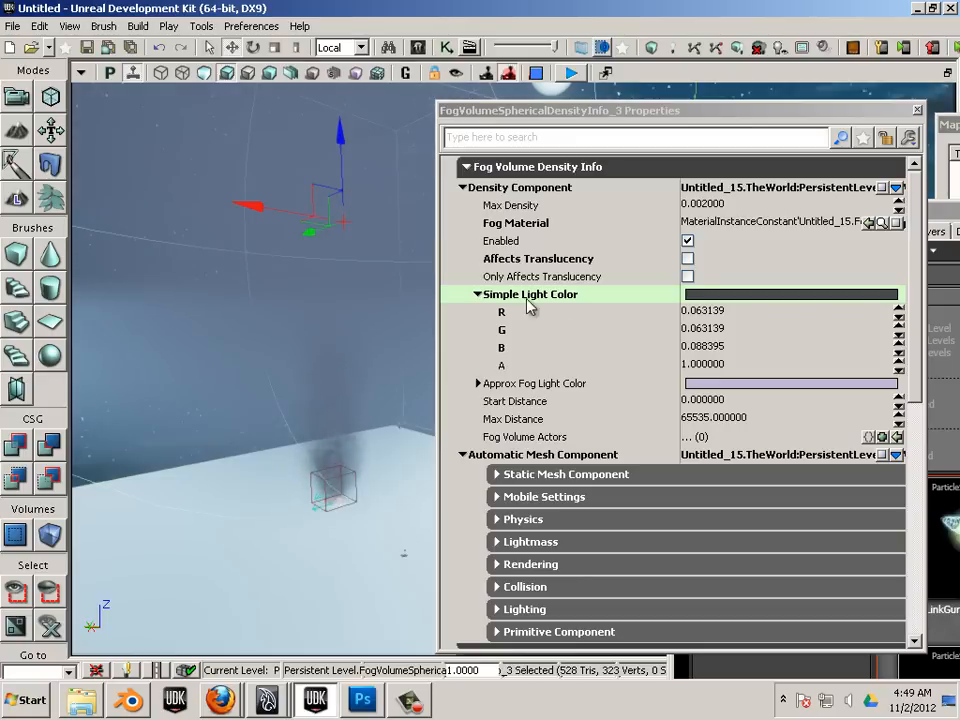
click(478, 384)
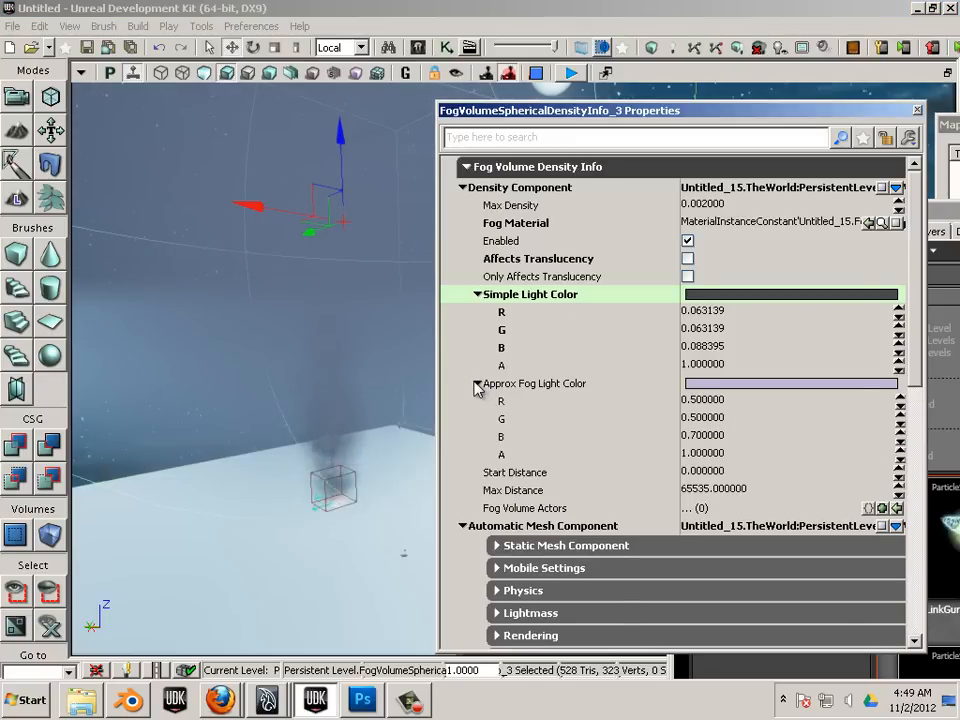
click(726, 386)
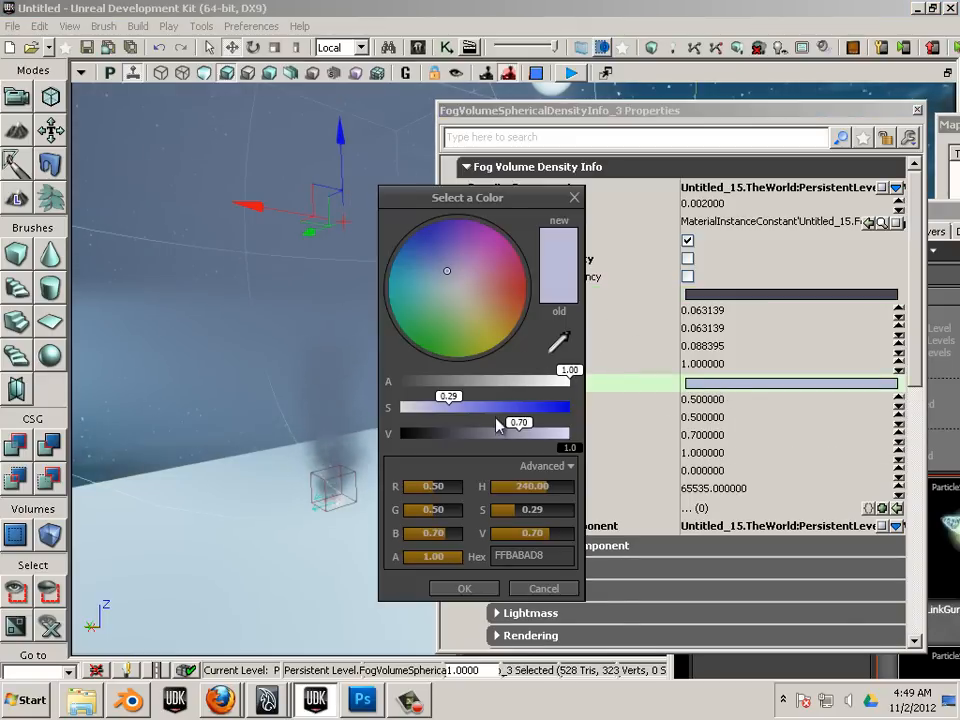
drag(470, 440, 443, 438)
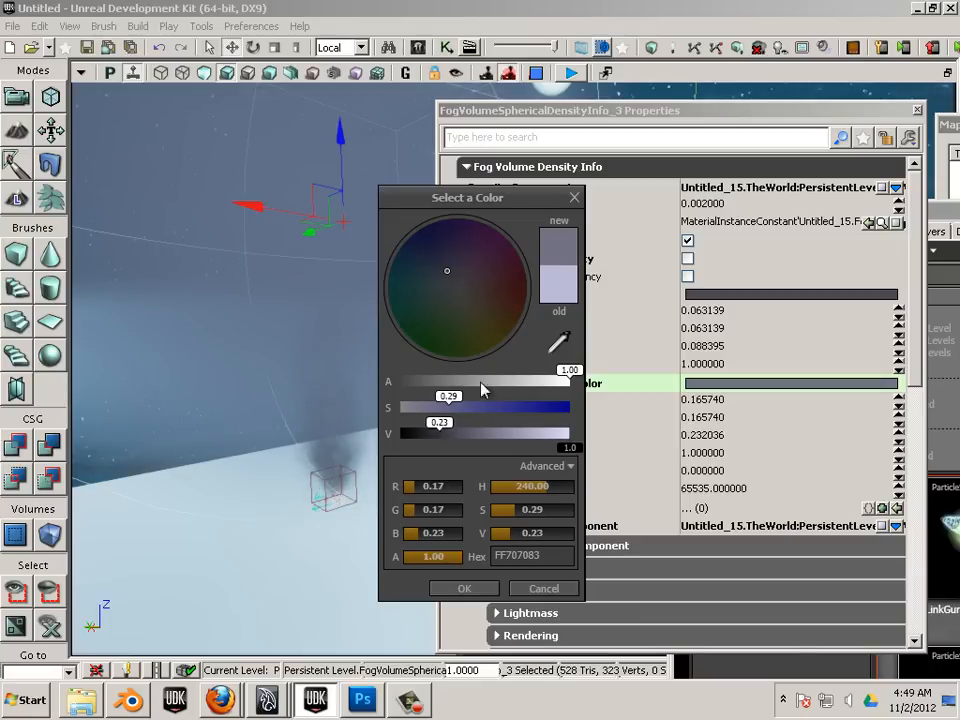
click(574, 198)
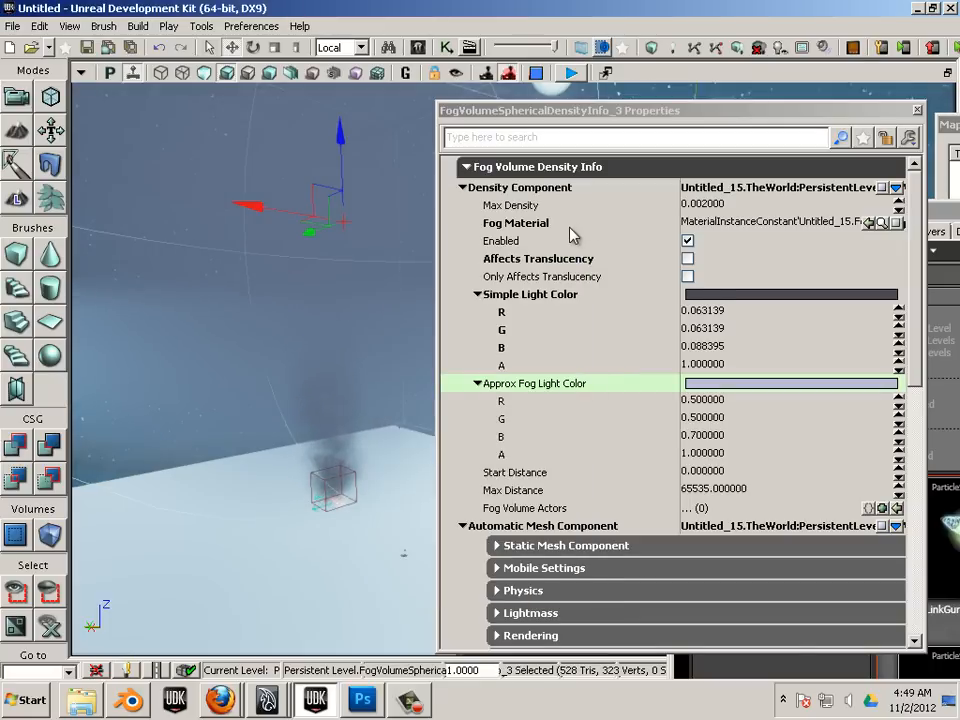
Step: Set the spherical fog volume's Max Density to 0.0015 and its Max Distance to 50000
click(709, 206)
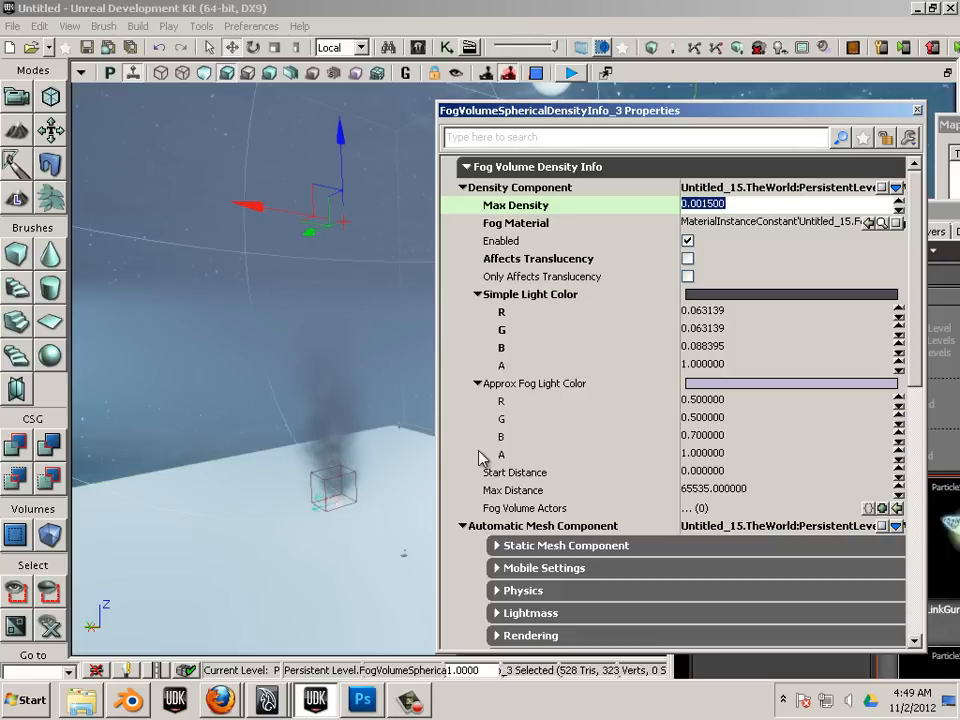
right_drag(386, 456, 321, 437)
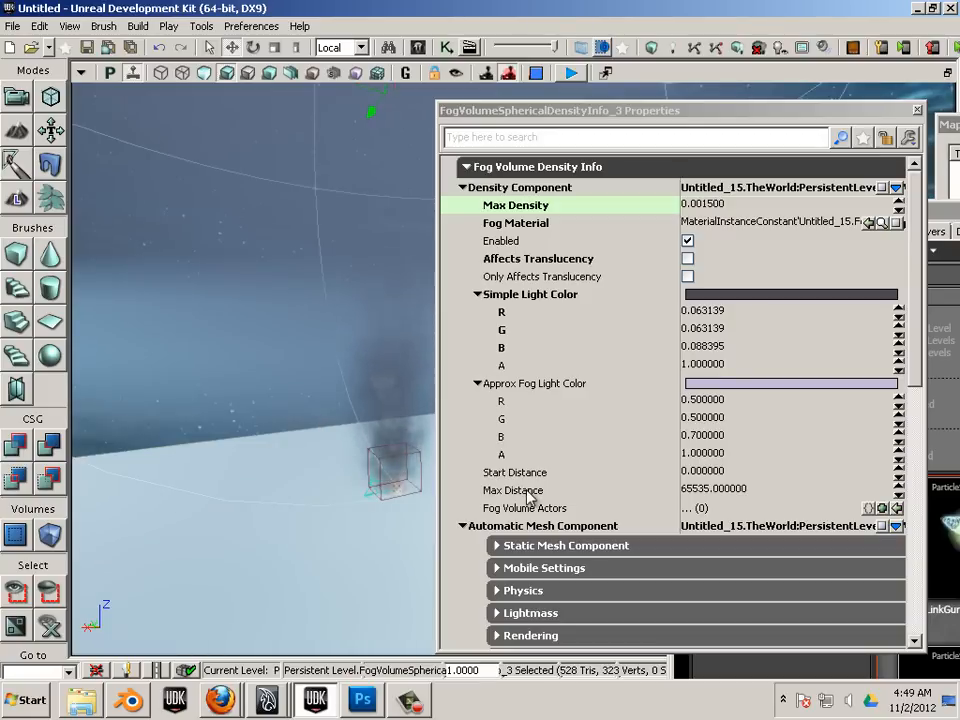
click(705, 490)
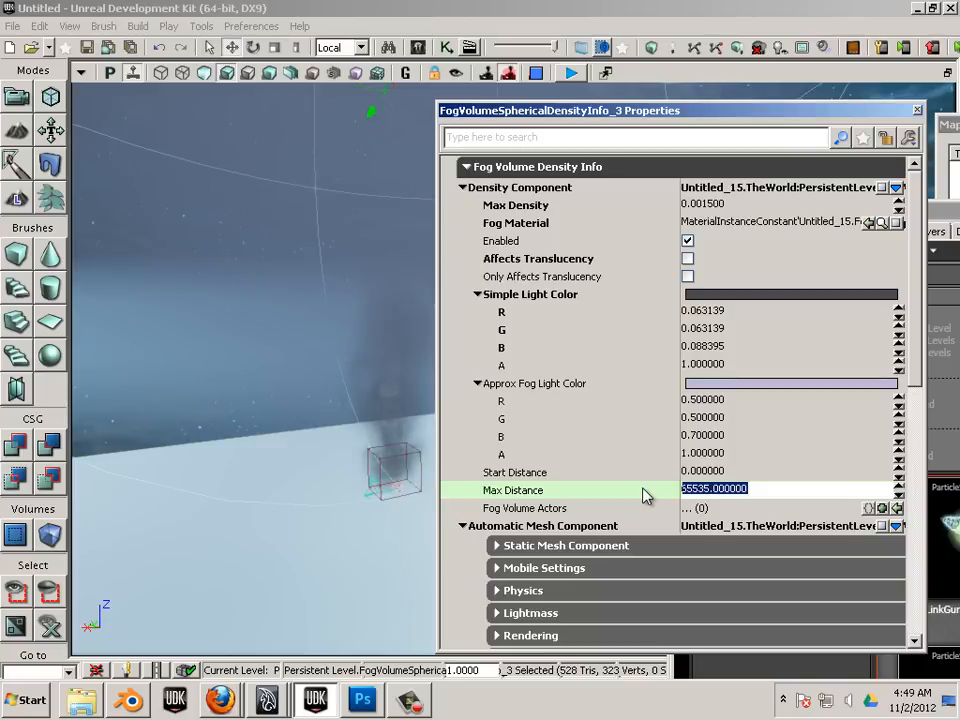
text(50000)
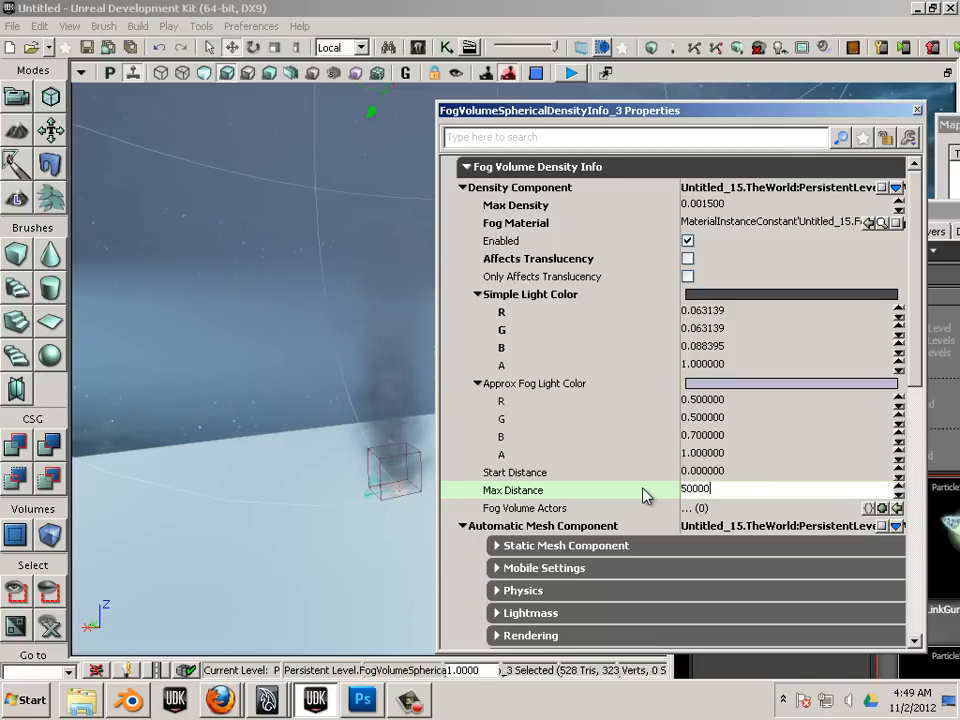
key(Return)
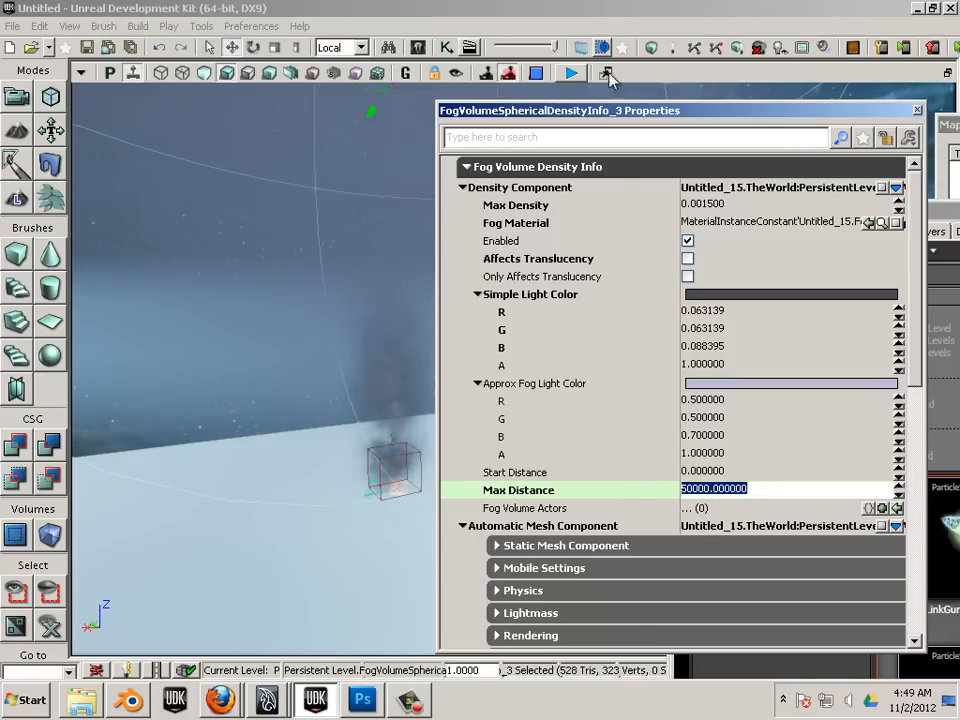
Step: Try a Max Distance of 2000 on the spherical fog volume, and settle on 4000
drag(576, 109, 917, 273)
drag(506, 399, 477, 461)
drag(868, 273, 643, 126)
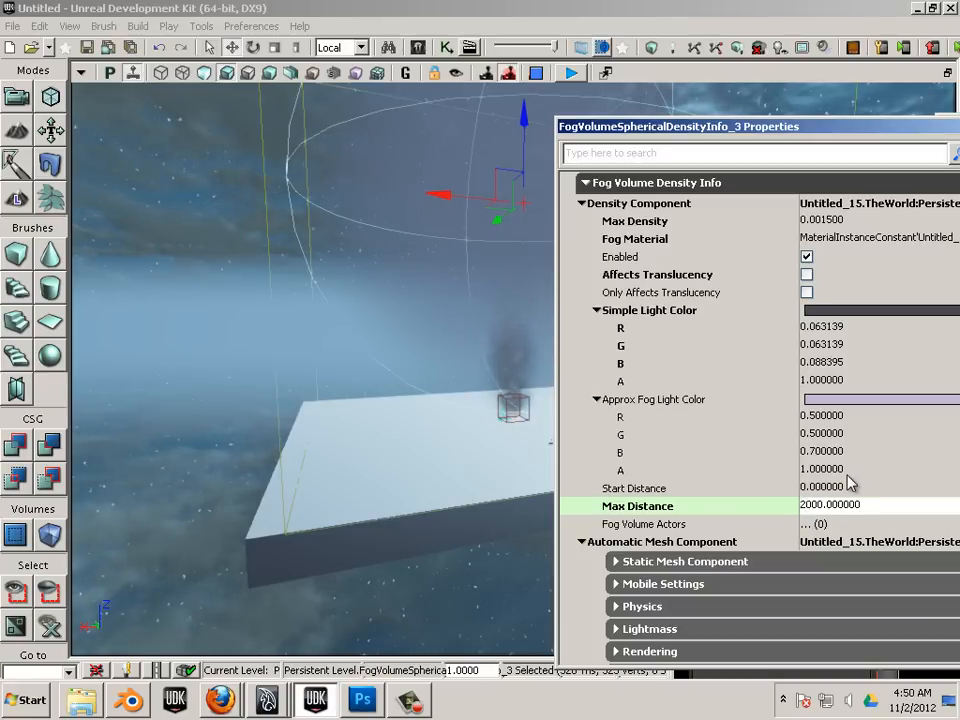
key(Return)
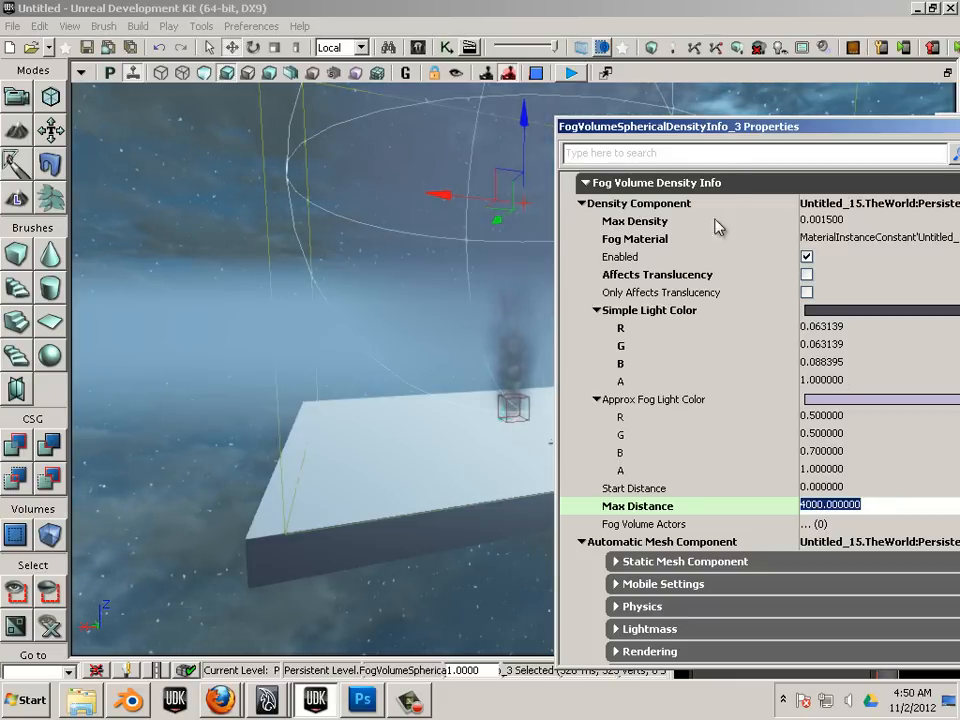
Step: Playtest the level from the floor near the smoke column without startup kismet, examine the smoke and fog, and exit
drag(697, 136, 959, 375)
drag(545, 436, 504, 502)
click(510, 553)
right_click(510, 553)
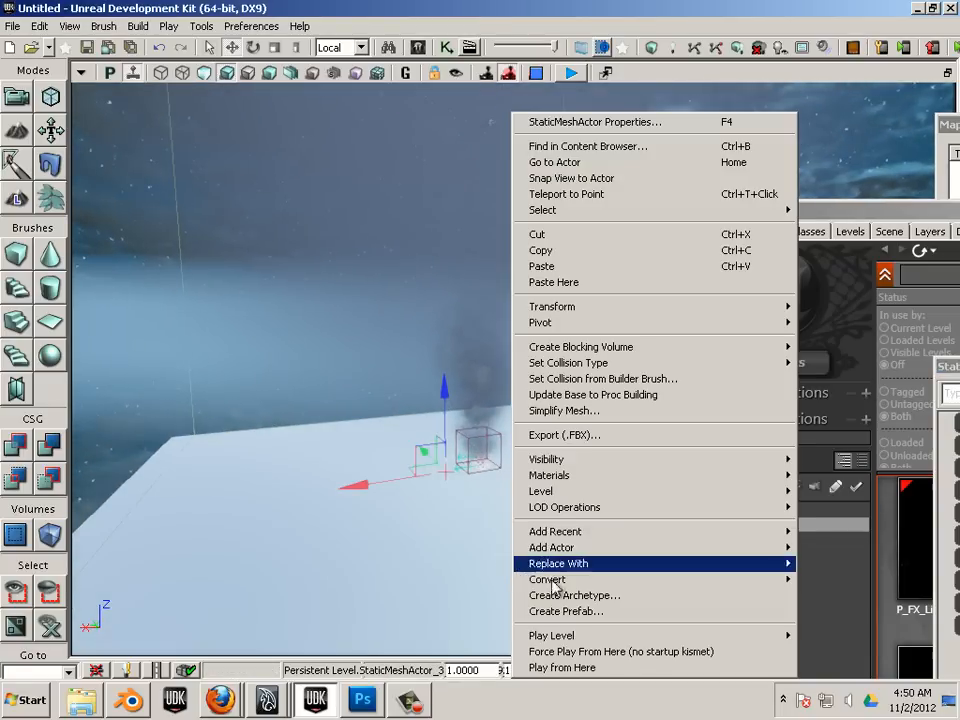
click(572, 652)
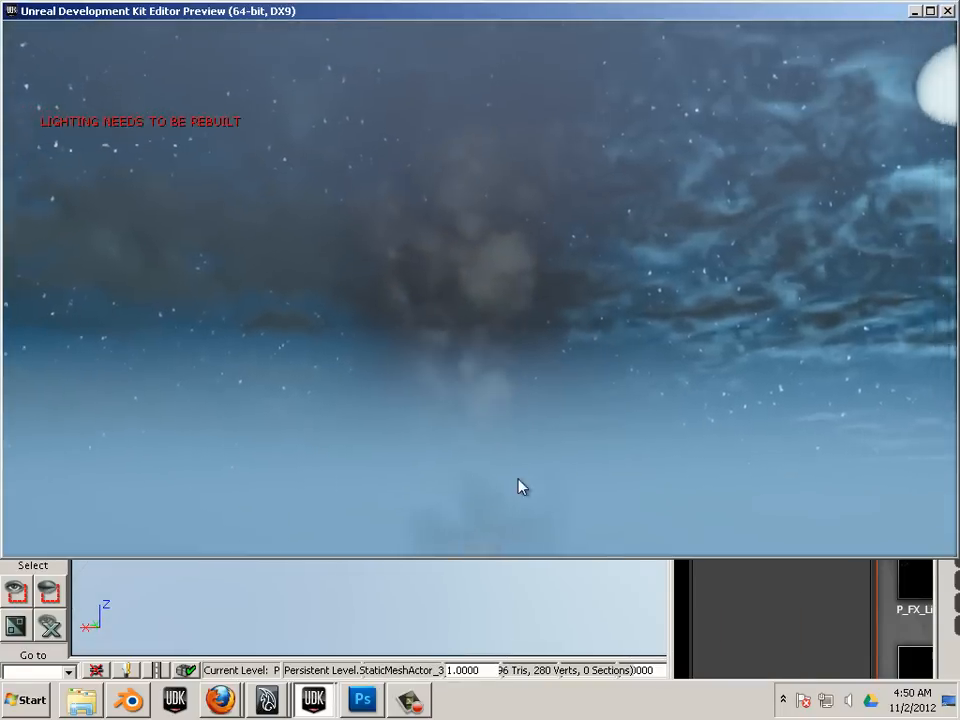
key(w)
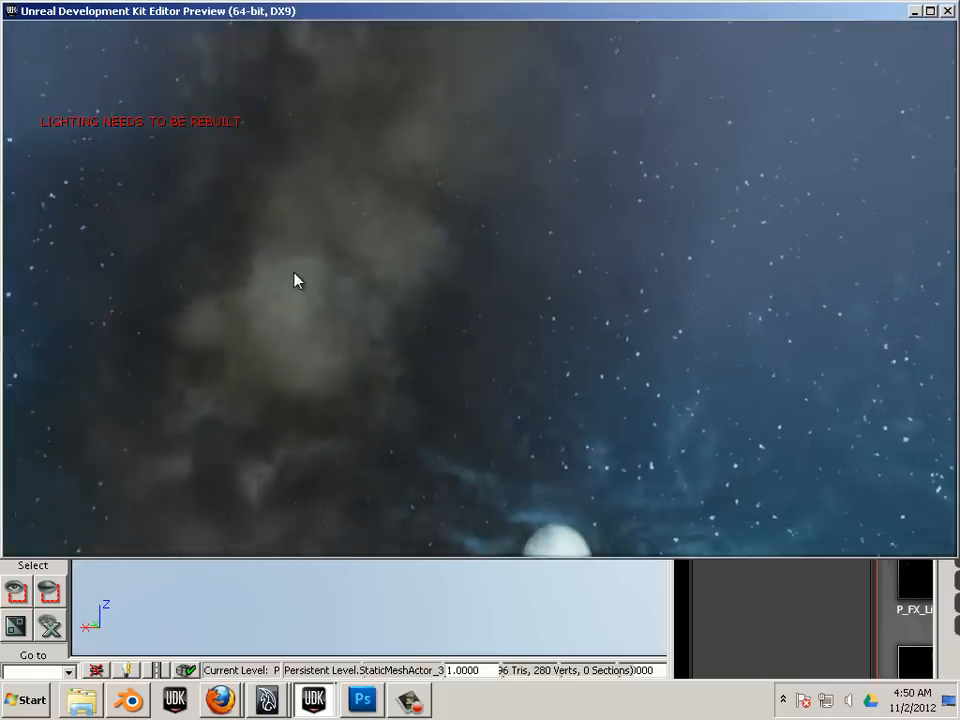
key(Escape)
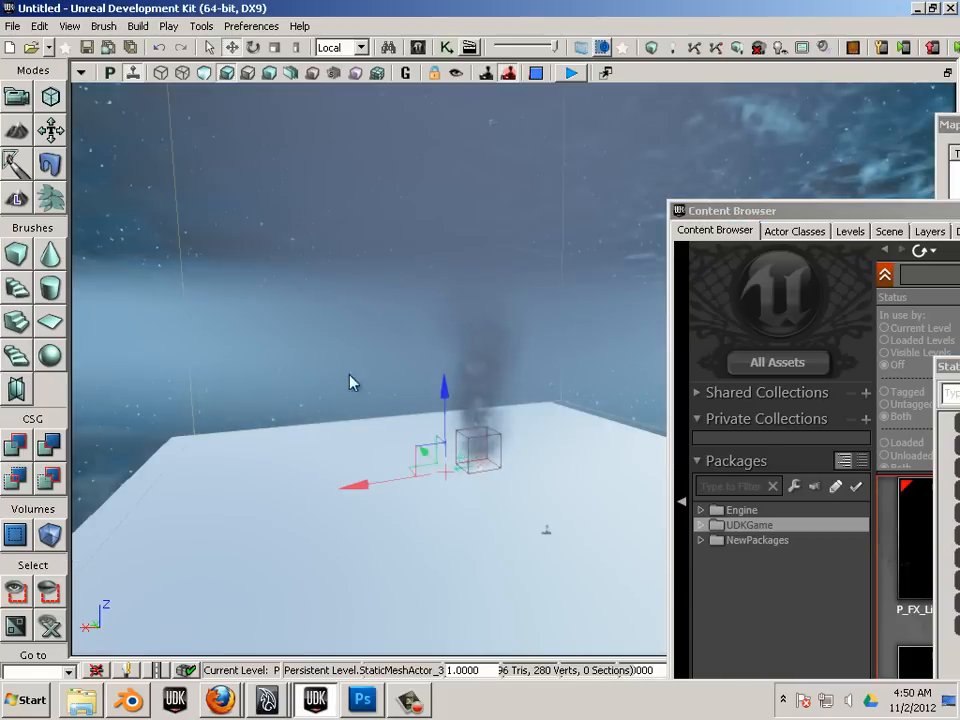
Step: Enable the ExponentialHeightFog actor floating above the spherical fog volume
mouse_move(366, 371)
right_down()
mouse_move(375, 325)
mouse_move(358, 377)
right_up()
click(358, 377)
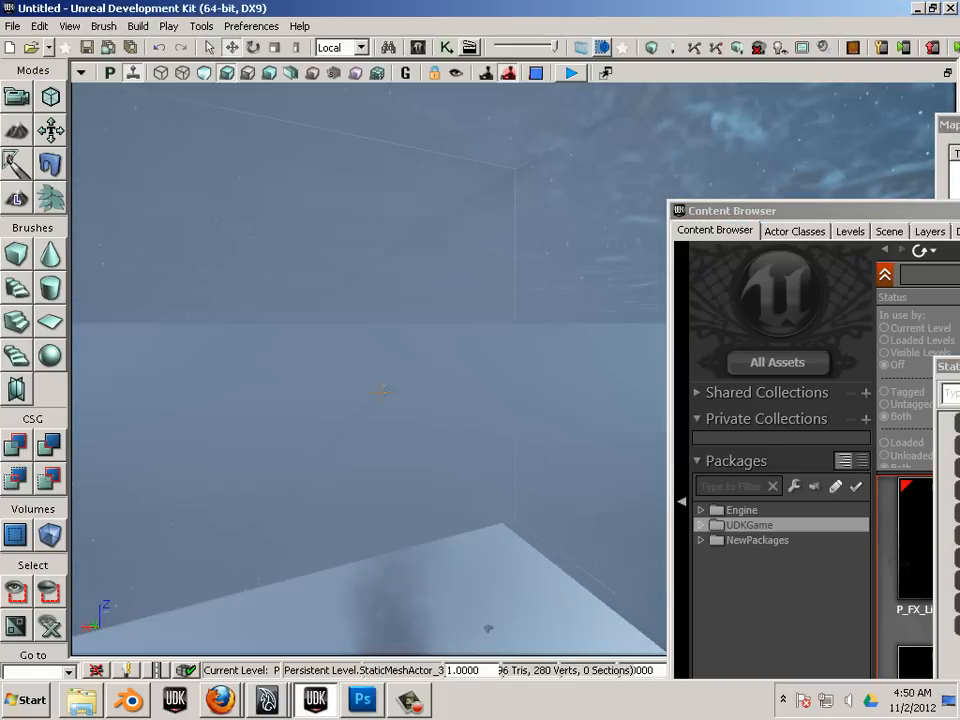
click(385, 390)
drag(385, 458, 385, 506)
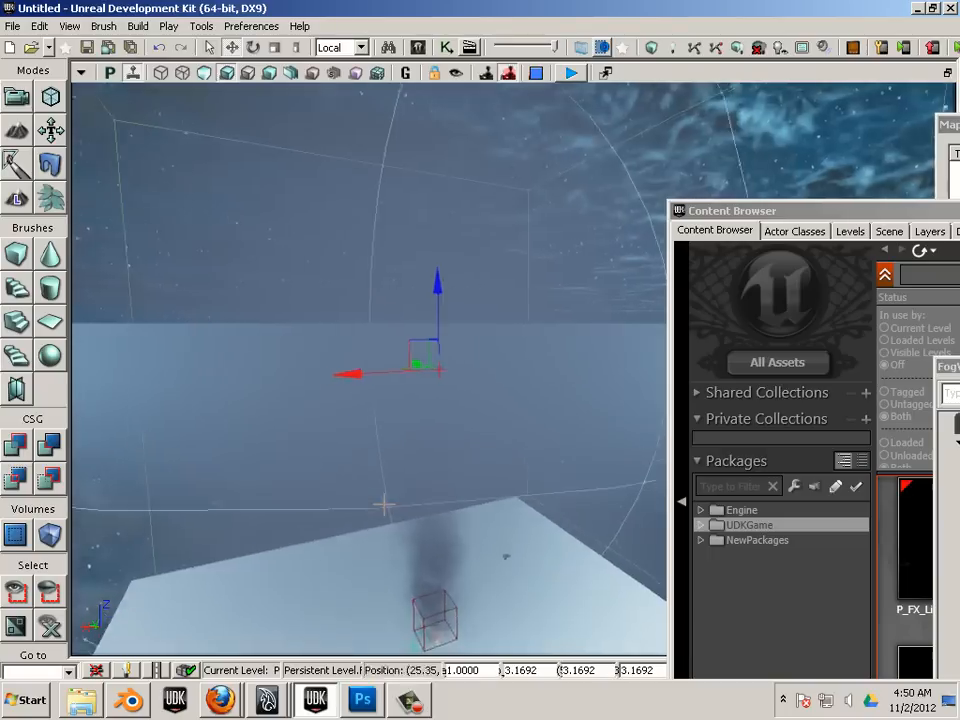
middle_drag(385, 506, 385, 451)
right_drag(385, 451, 388, 435)
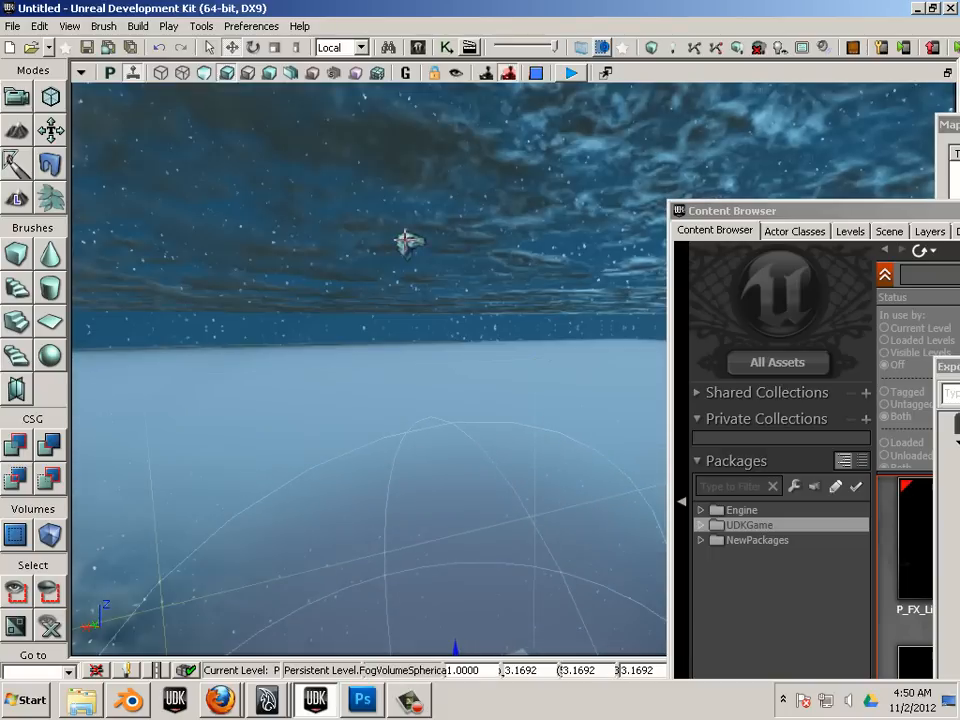
click(405, 244)
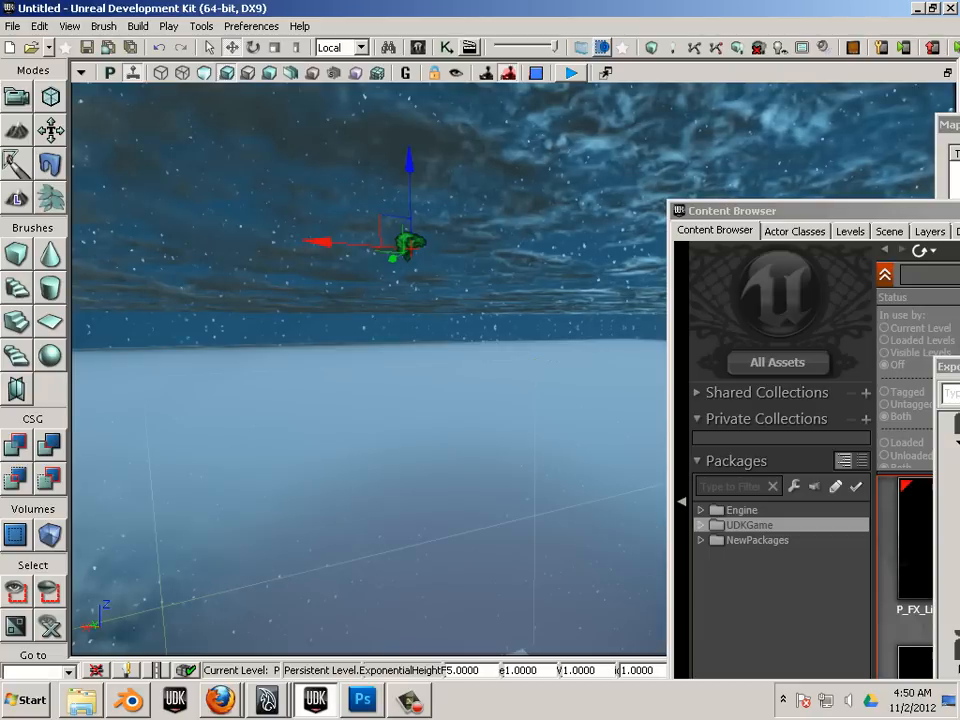
double_click(426, 234)
click(478, 273)
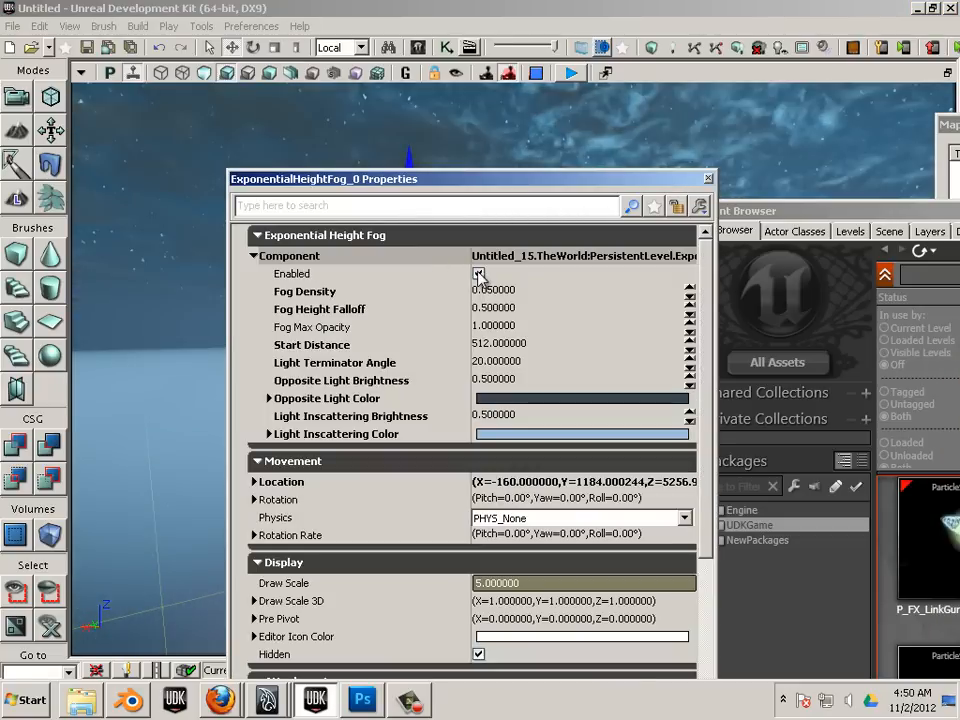
drag(424, 180, 951, 370)
mouse_move(463, 456)
mouse_down()
mouse_move(476, 596)
mouse_move(467, 648)
mouse_move(461, 463)
mouse_up()
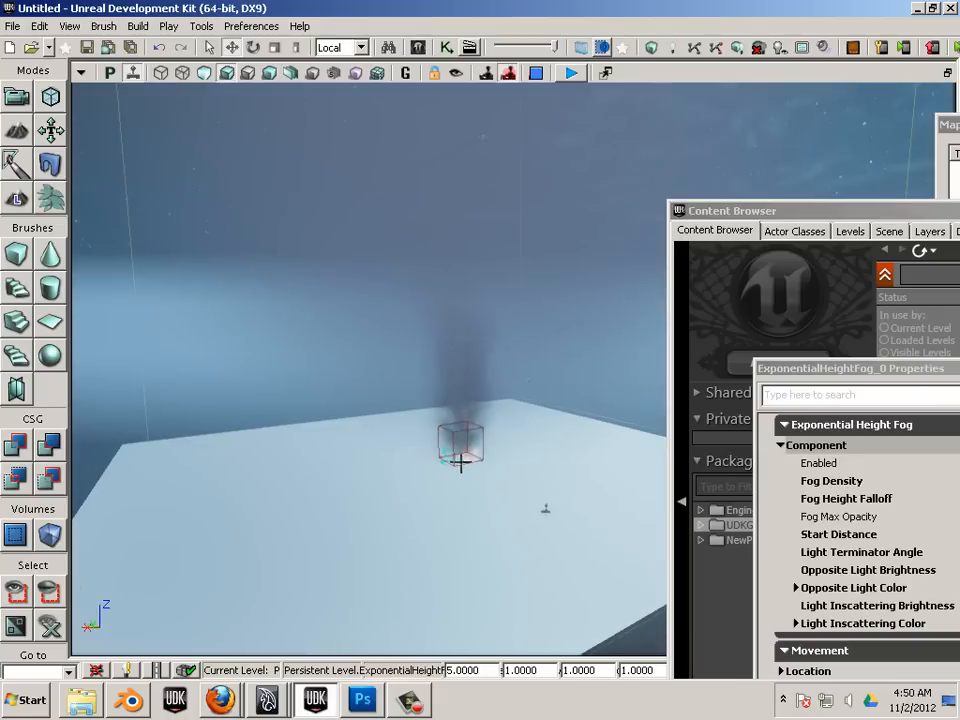
Step: Playtest the level from the floor beside the smoke to examine the height fog against the sky, and exit
right_click(449, 490)
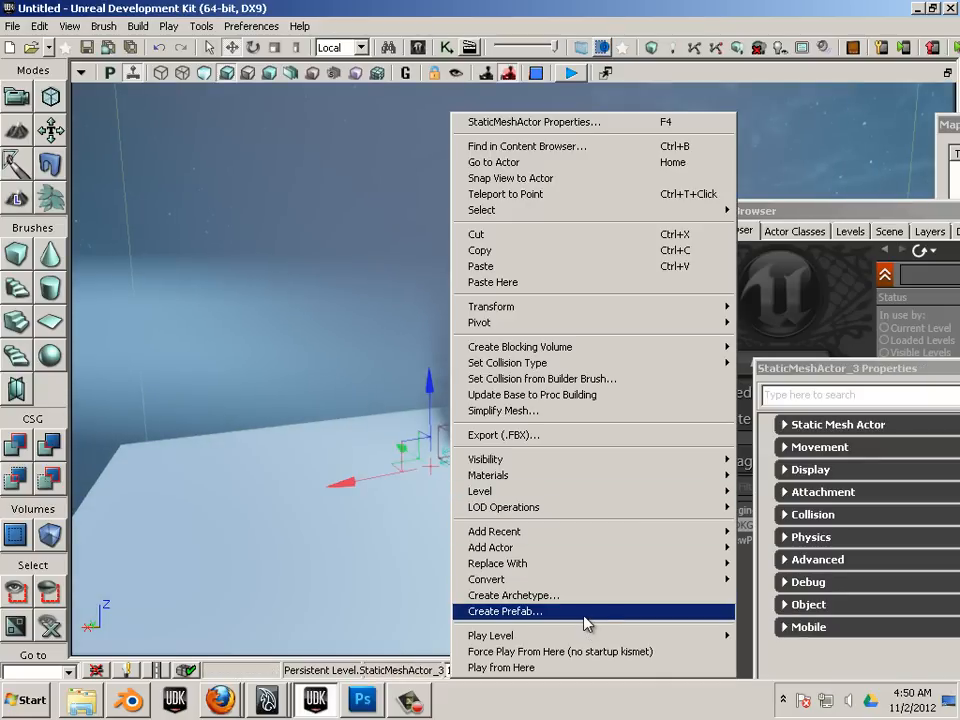
click(517, 667)
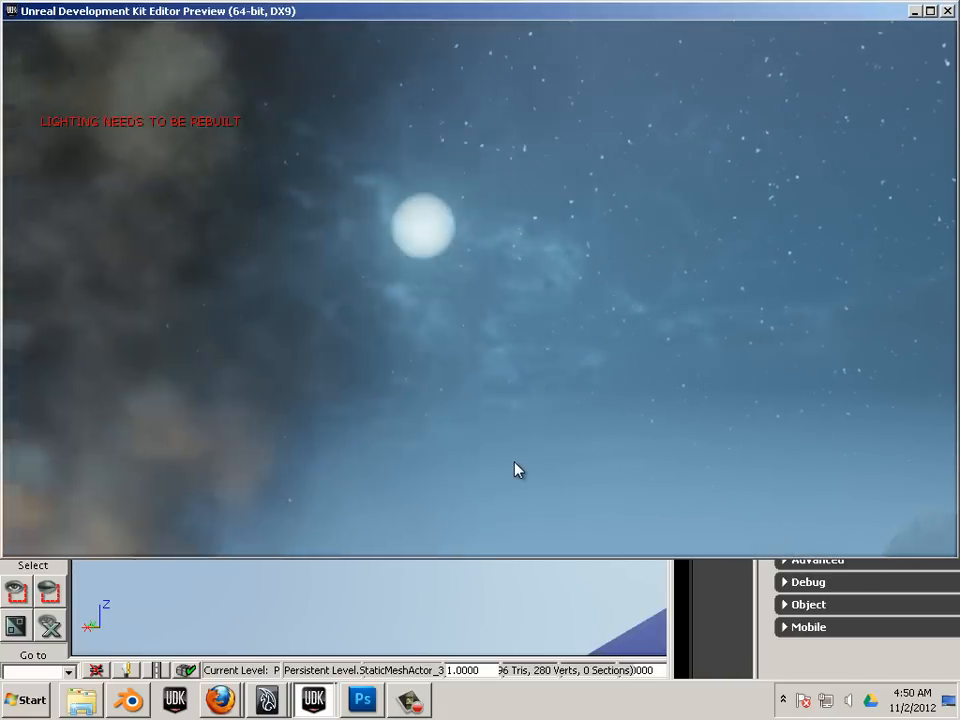
key(Escape)
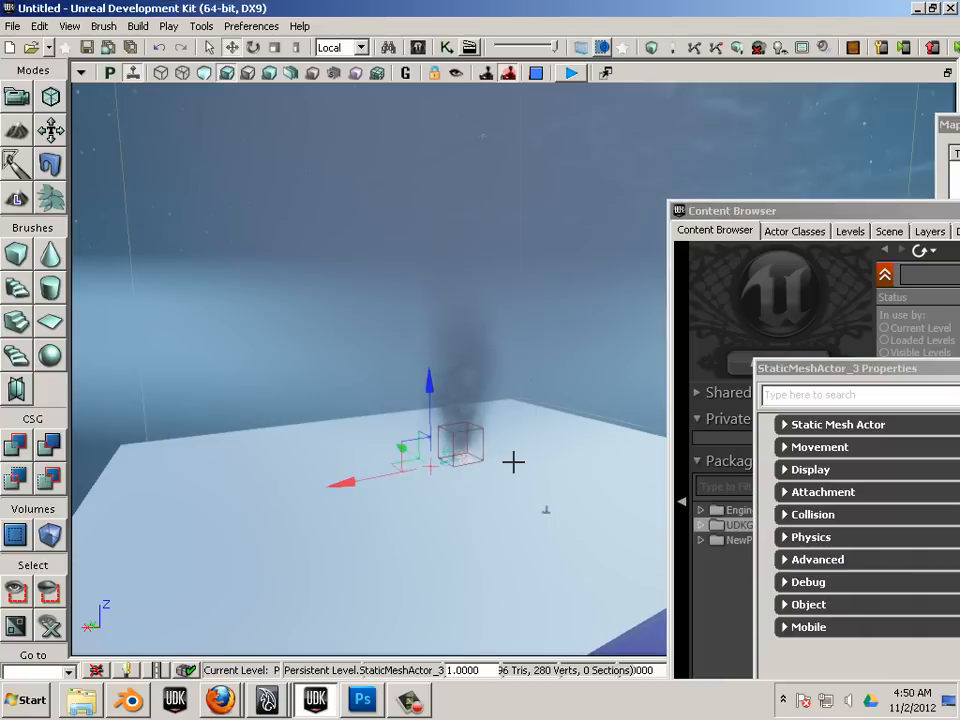
Step: Disable the ExponentialHeightFog actor above the fog volume again
right_drag(512, 467, 519, 332)
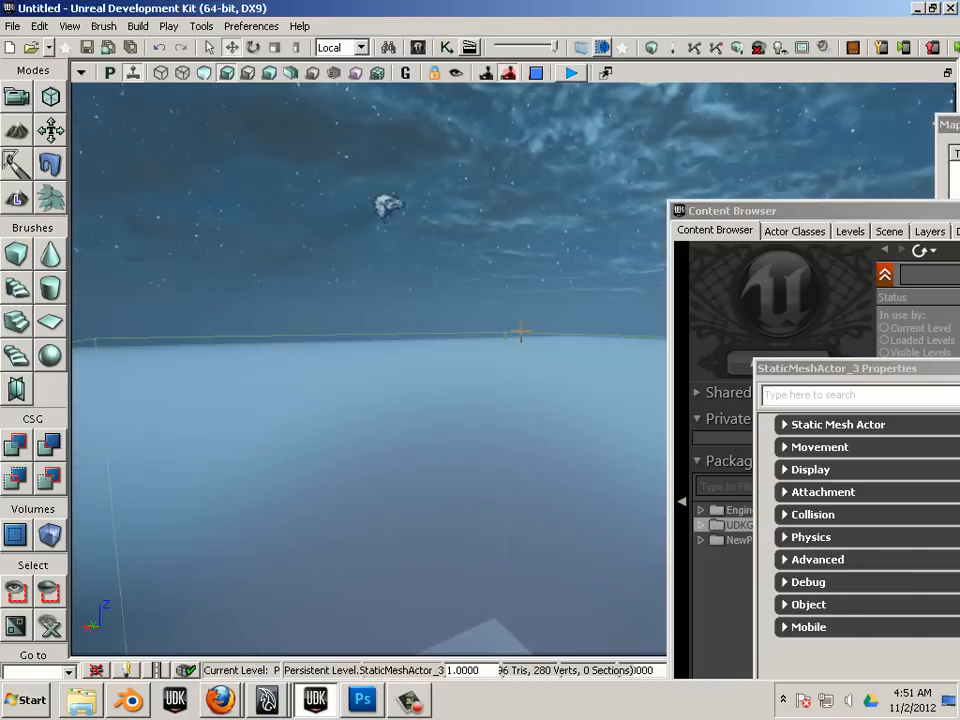
click(396, 200)
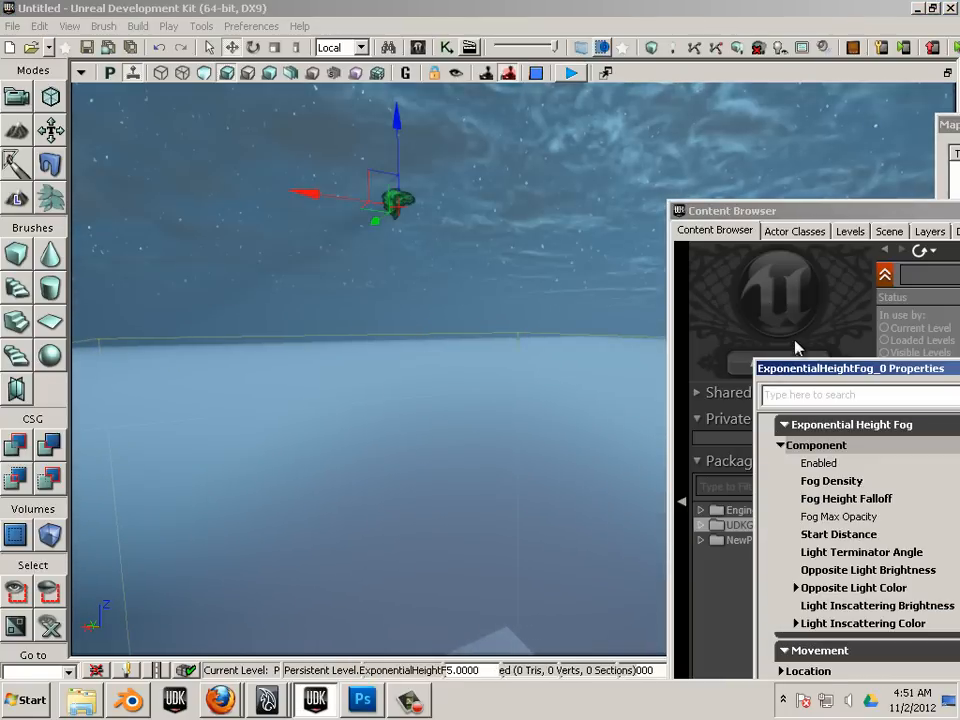
drag(813, 372, 429, 212)
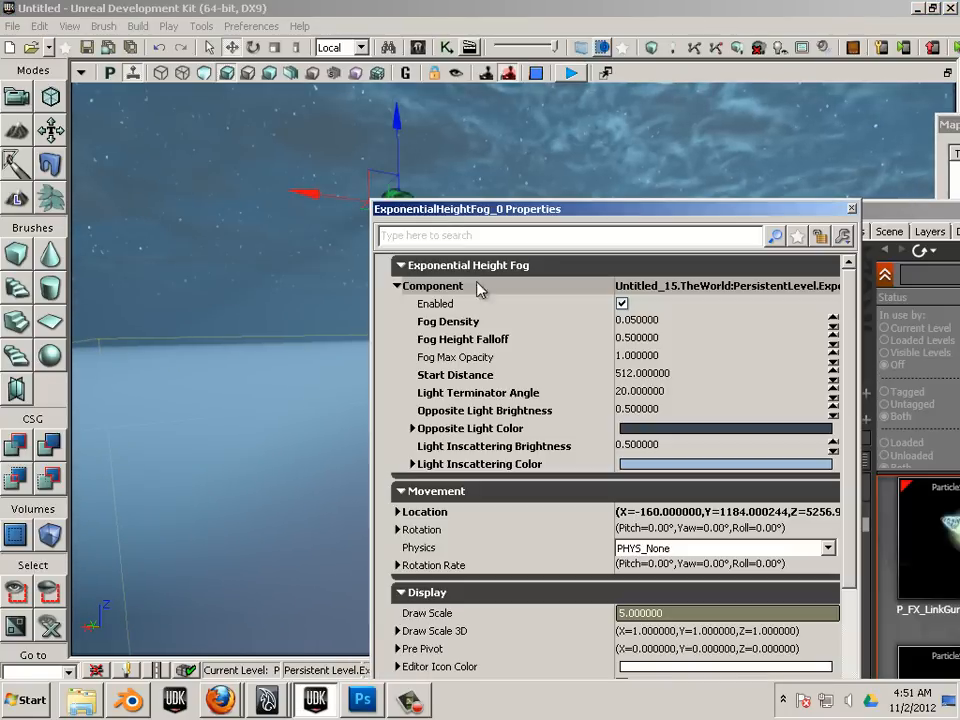
click(623, 304)
drag(488, 213, 916, 444)
mouse_move(488, 438)
mouse_down()
mouse_move(551, 583)
mouse_move(537, 655)
mouse_move(497, 559)
mouse_move(493, 639)
mouse_move(484, 439)
mouse_up()
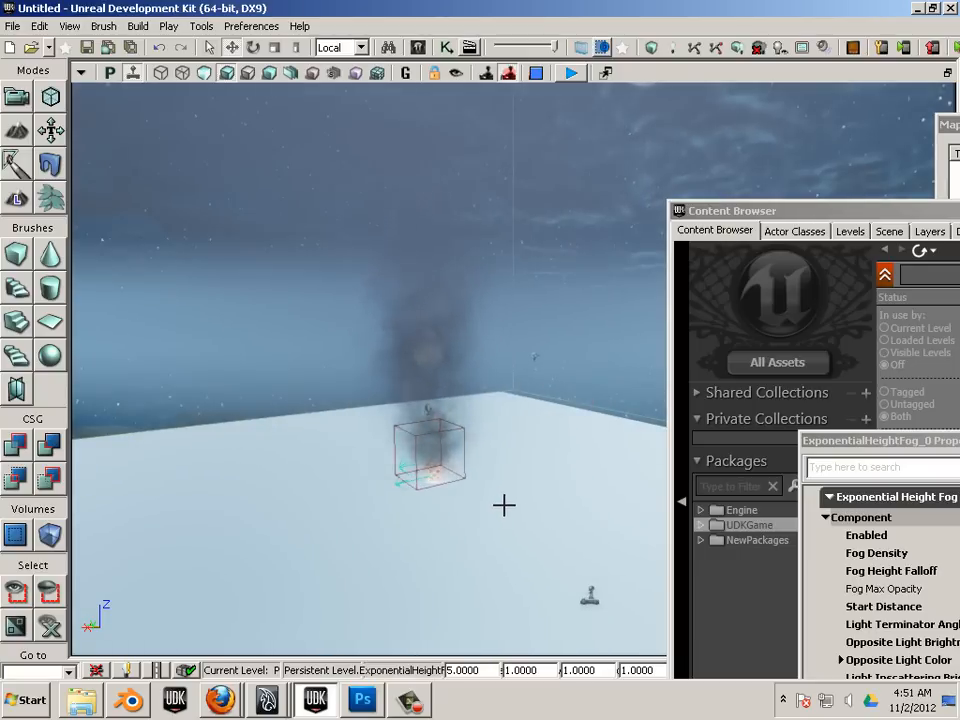
right_click(481, 557)
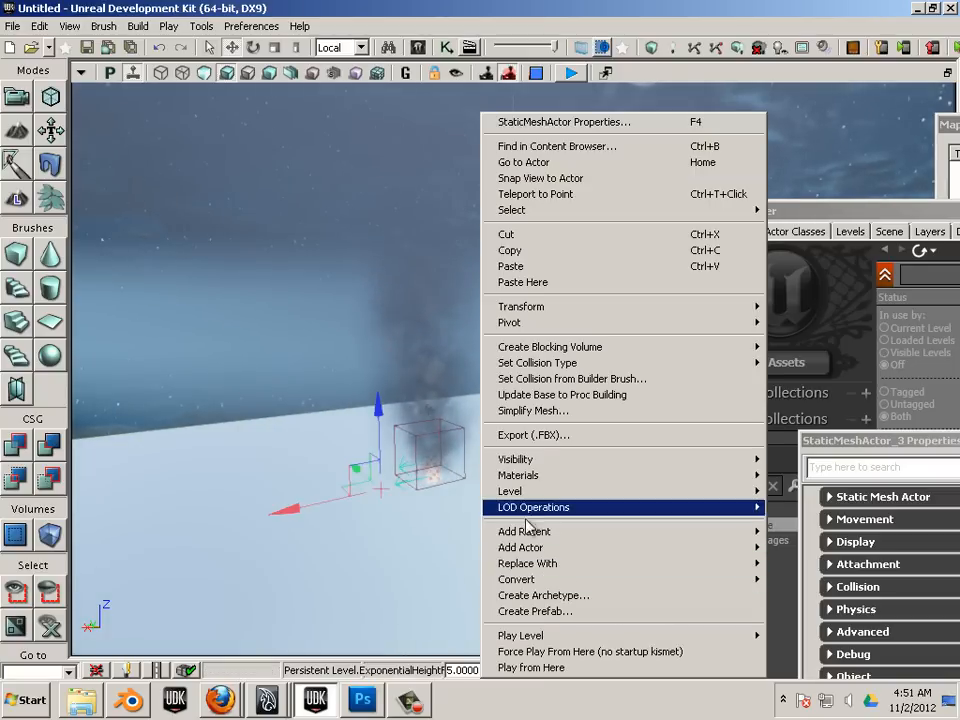
mouse_move(525, 556)
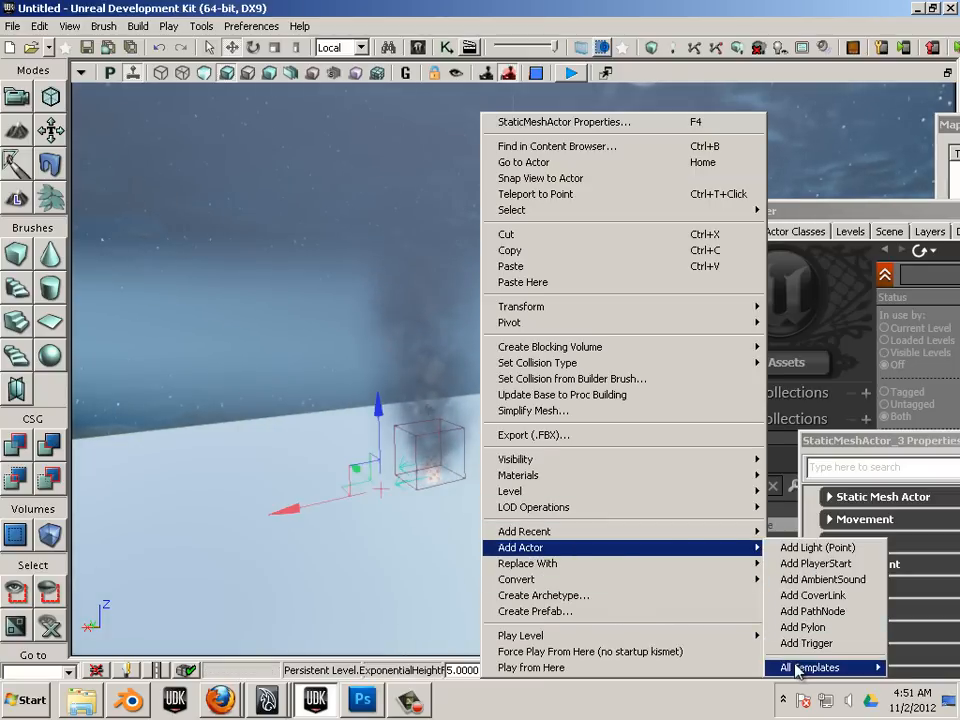
mouse_move(797, 668)
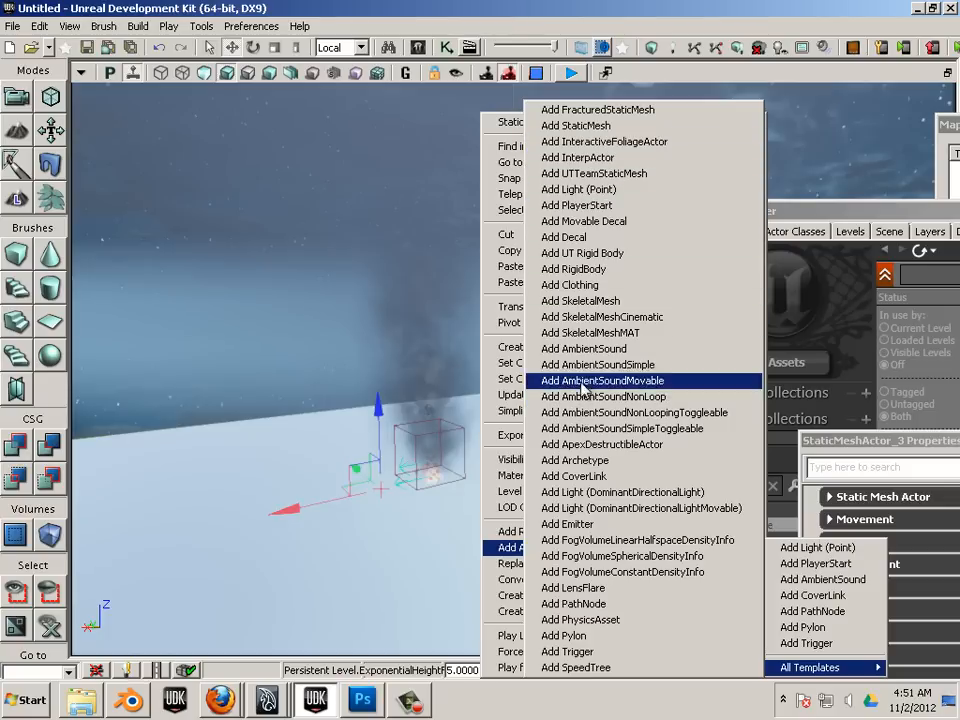
click(279, 518)
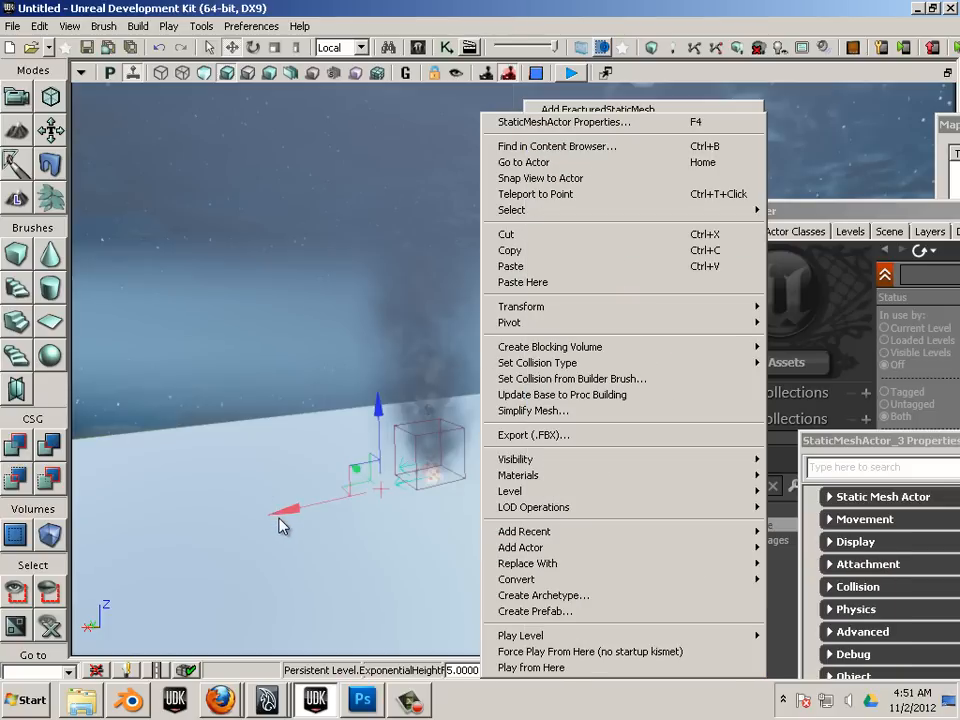